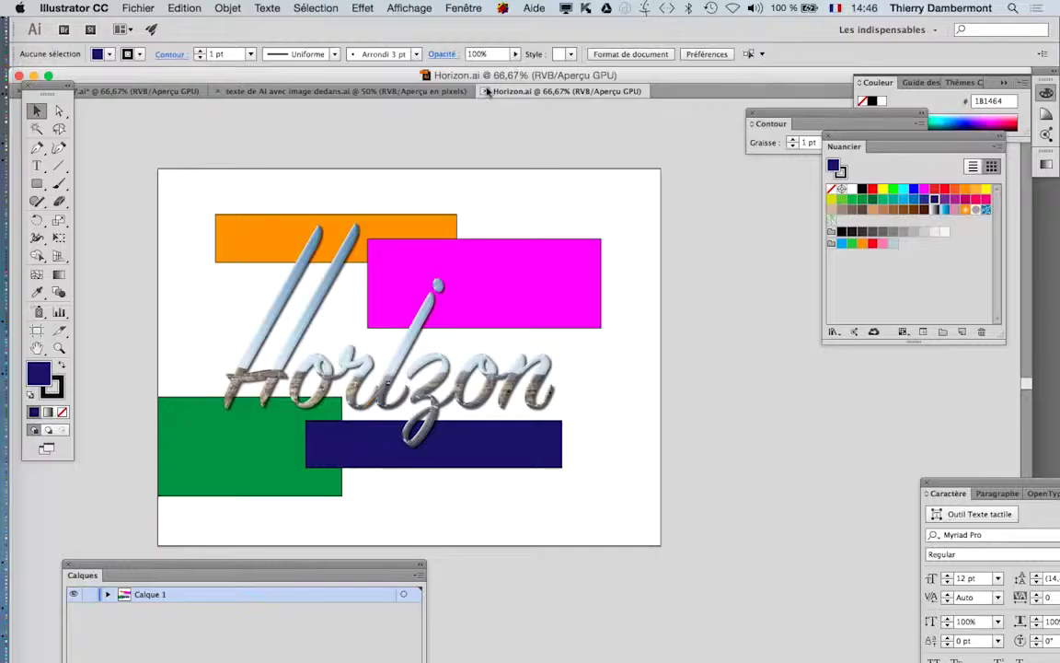
# Close the untitled document and answer the save prompt so no documents remain open.
pyautogui.click(435, 91)
pyautogui.click(194, 89)
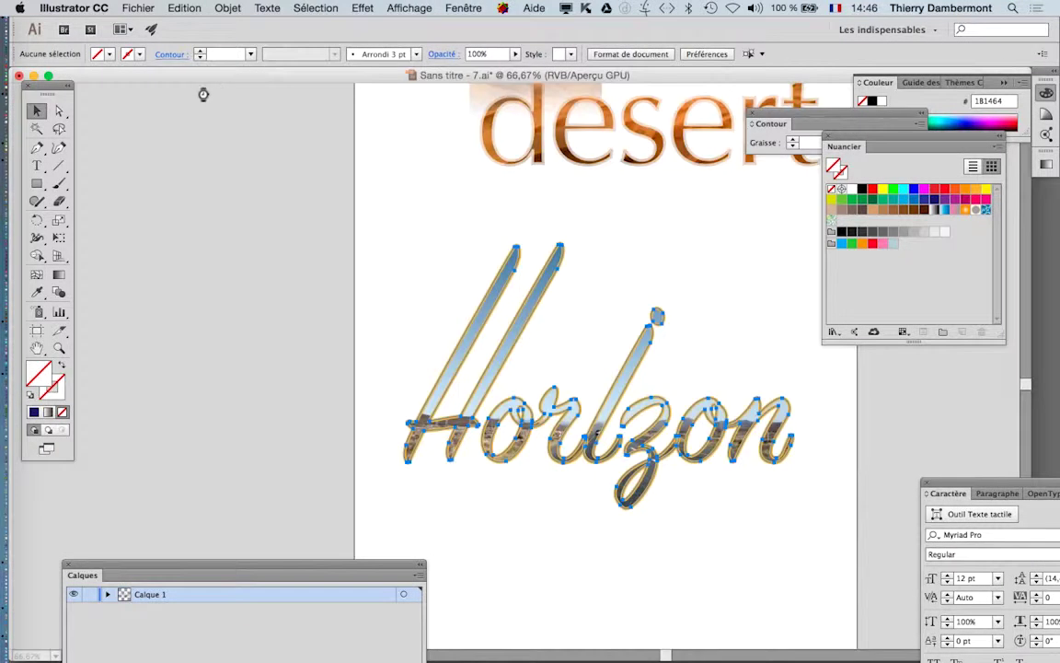
pyautogui.click(19, 75)
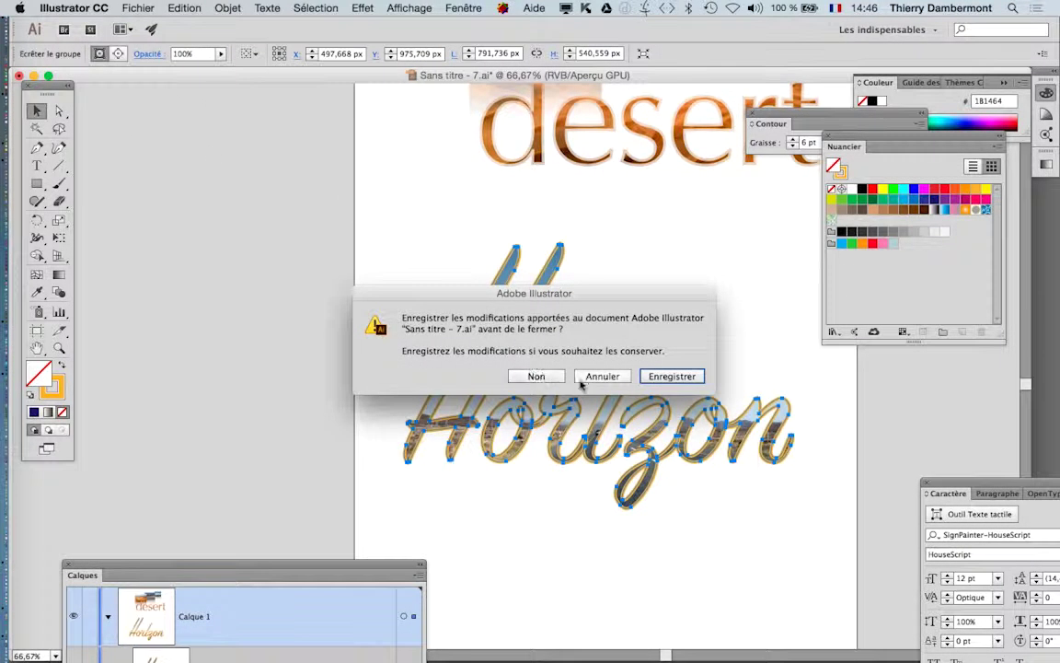
pyautogui.click(661, 378)
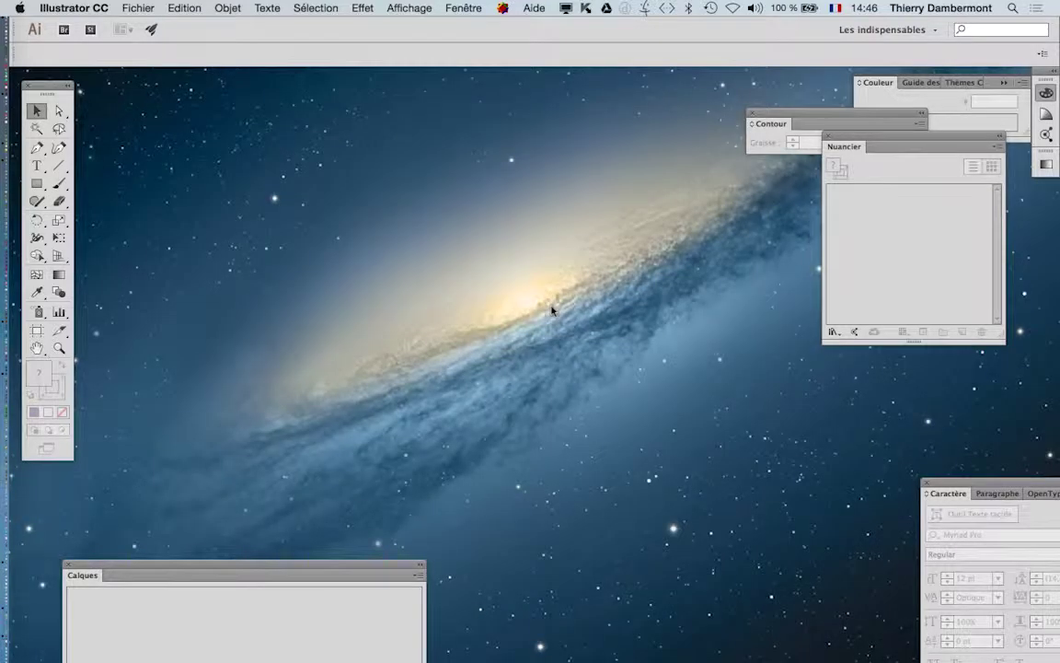
# Reset the Les indispensables workspace and create a new 1024 × 768 px document.
pyautogui.click(882, 29)
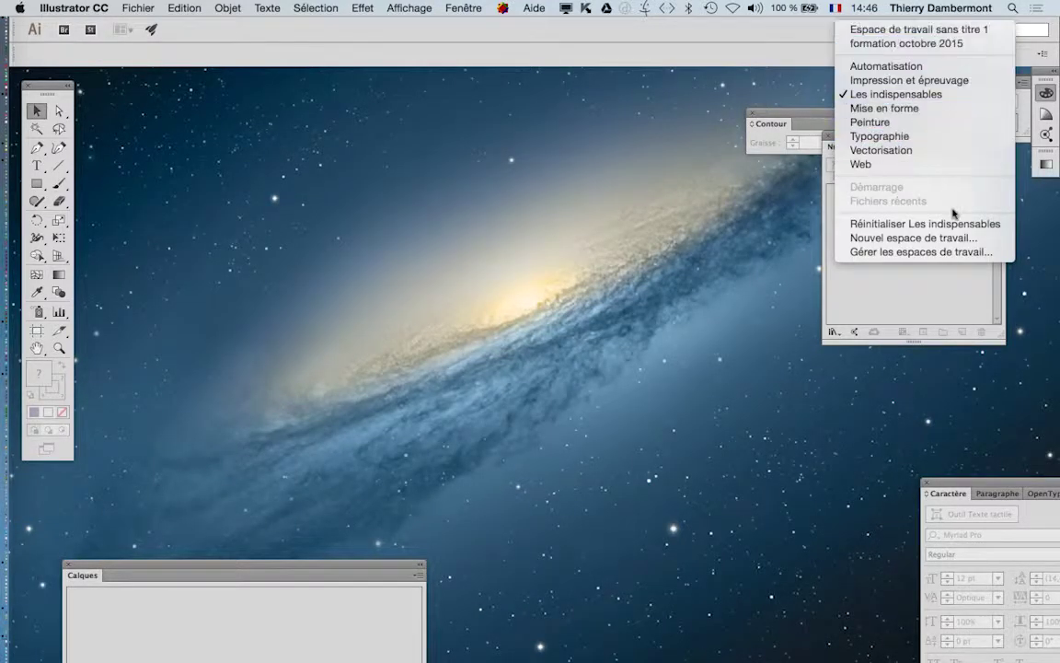
pyautogui.click(925, 224)
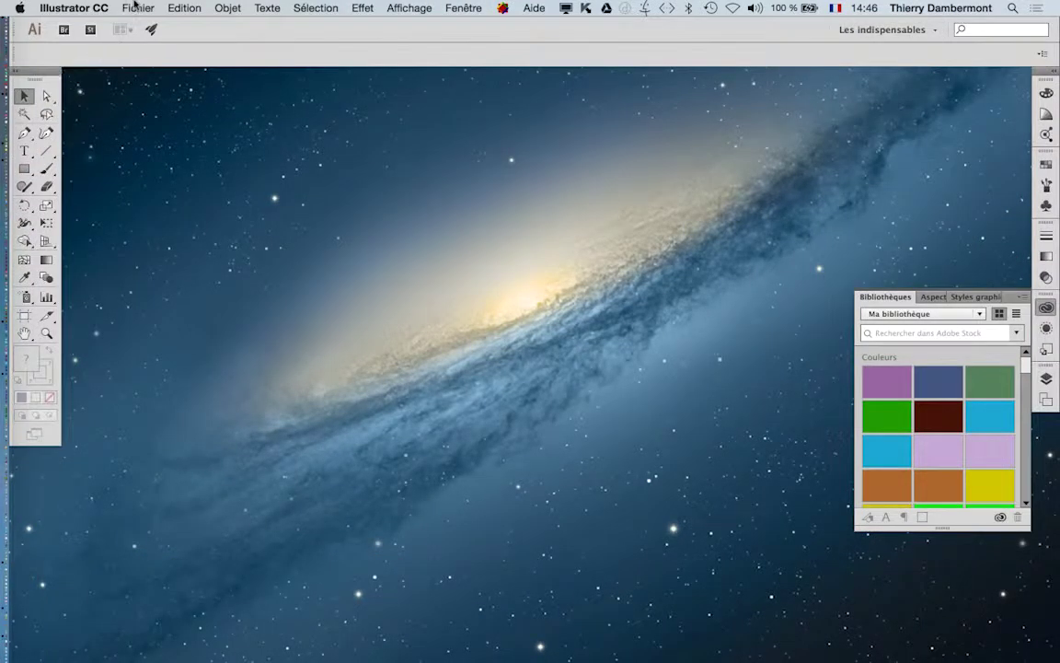
pyautogui.click(134, 7)
pyautogui.click(140, 29)
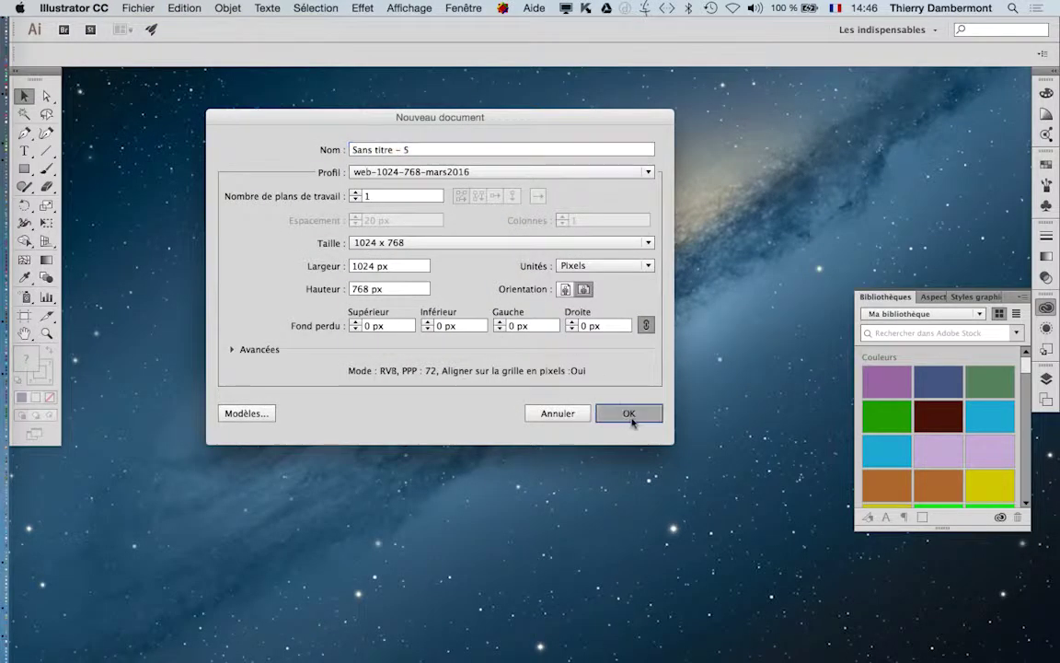
pyautogui.click(629, 414)
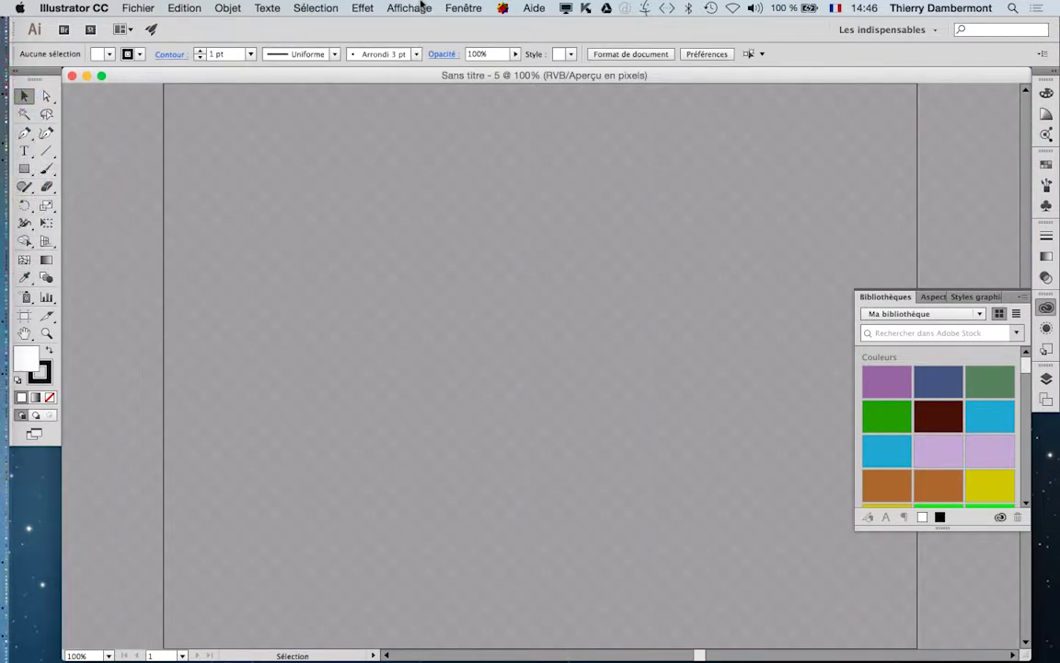
# Show the artboard as plain white and pick the Type tool for adding text.
pyautogui.click(409, 7)
pyautogui.click(207, 212)
pyautogui.click(24, 150)
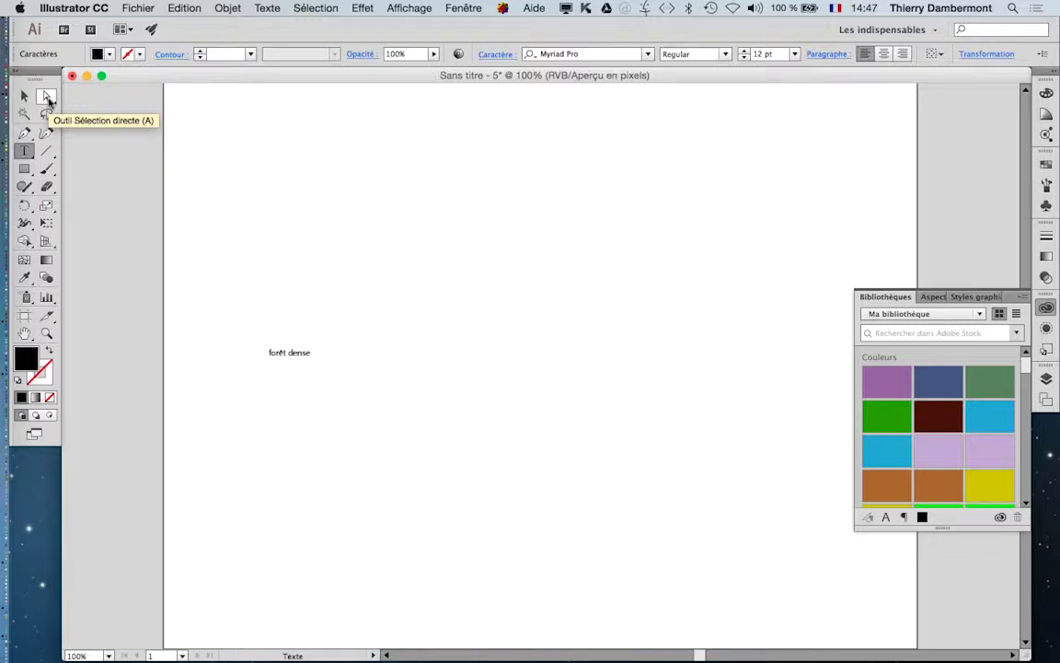
# Scale forêt dense up to about 153 pt and move it toward the artboard top.
pyautogui.click(46, 222)
pyautogui.moveTo(306, 344); pyautogui.dragTo(555, 291)
pyautogui.moveTo(412, 378); pyautogui.dragTo(656, 258)
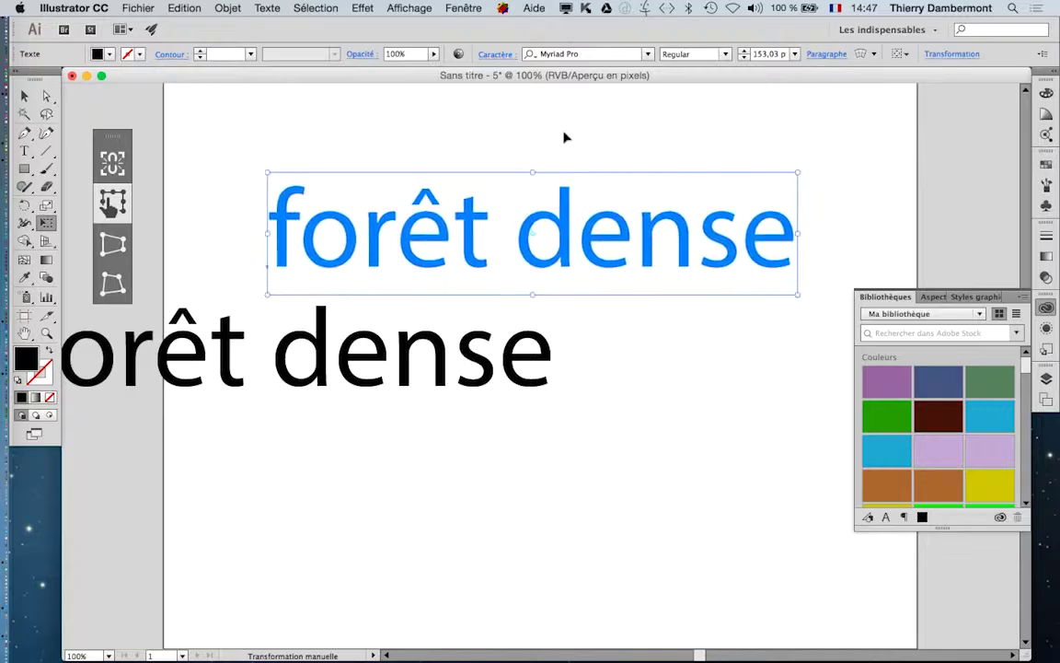
# Open the Character panel with all options and set kerning to Optique.
pyautogui.click(464, 9)
pyautogui.moveTo(552, 551)
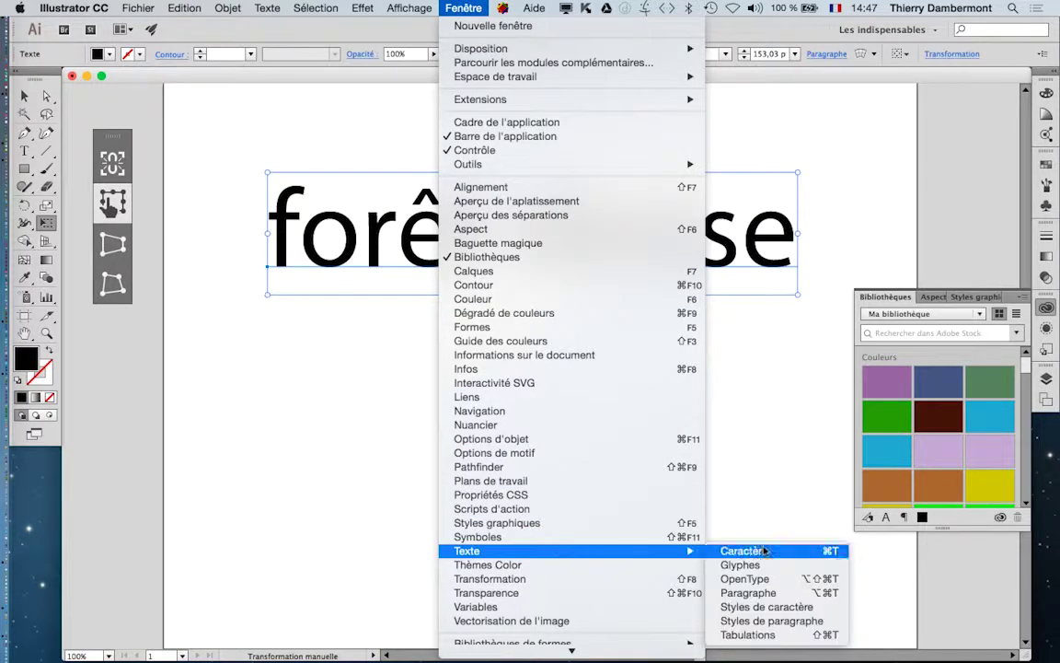
pyautogui.click(773, 551)
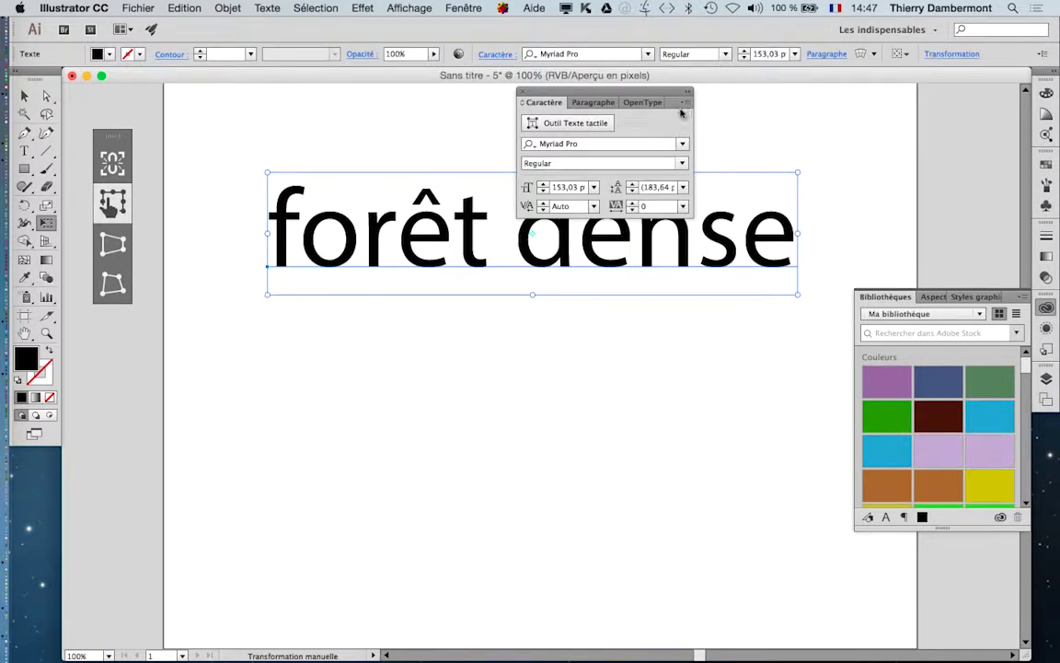
pyautogui.click(685, 102)
pyautogui.click(745, 102)
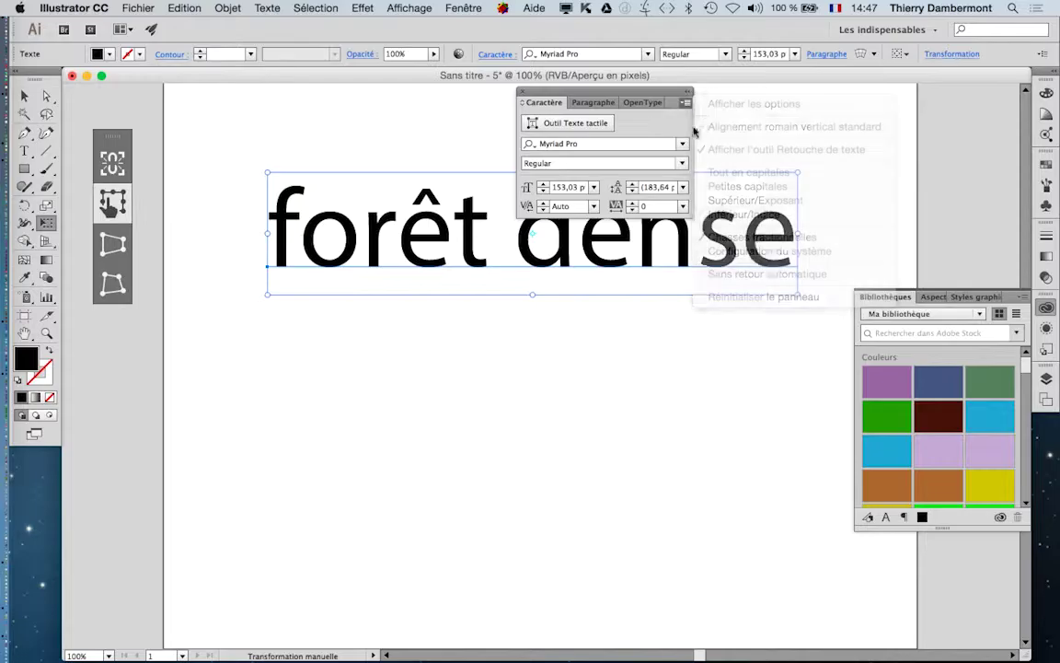
pyautogui.click(594, 206)
pyautogui.click(606, 239)
pyautogui.moveTo(587, 96); pyautogui.dragTo(288, 364)
# Step through the font list to set the text in Palatino.
pyautogui.click(303, 413)
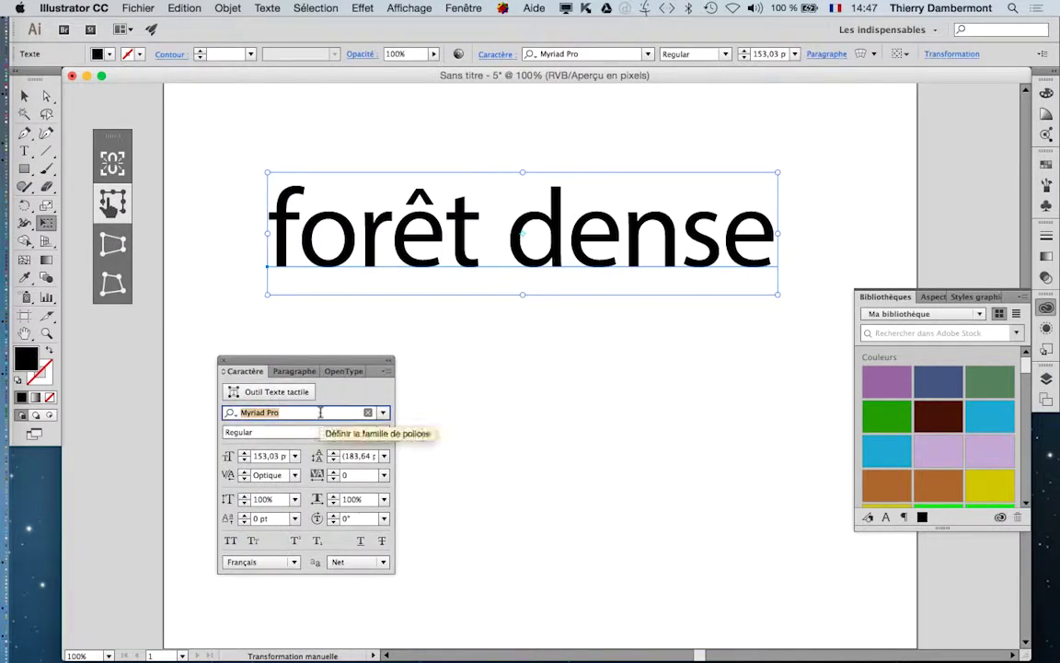
pyautogui.press('Down')
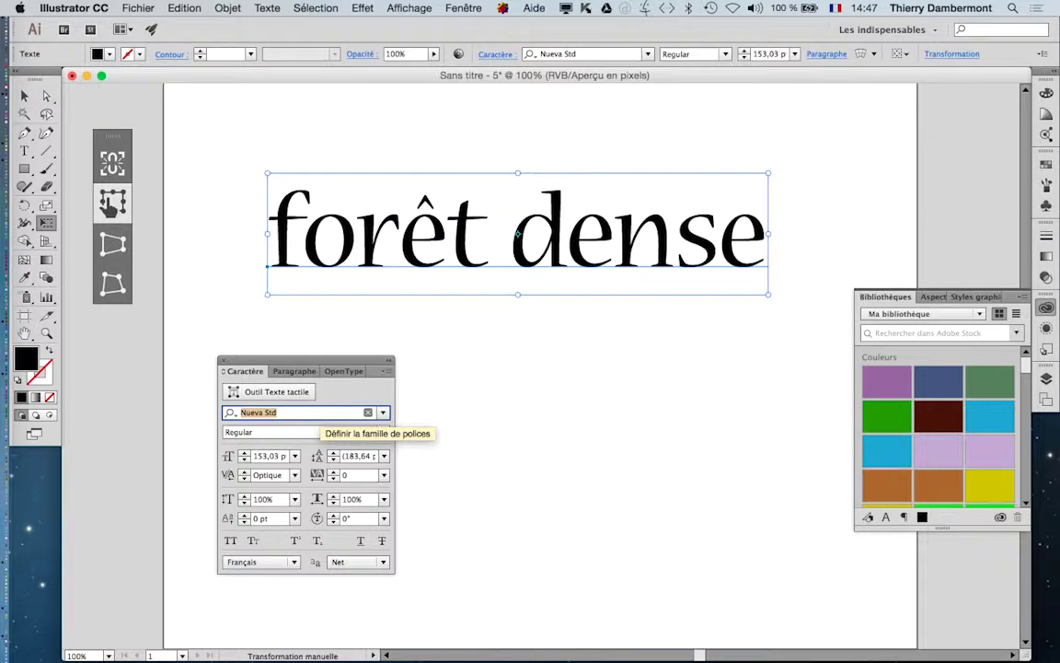
pyautogui.press('Down')
pyautogui.press('Down')
pyautogui.press('Down')
pyautogui.press('Down')
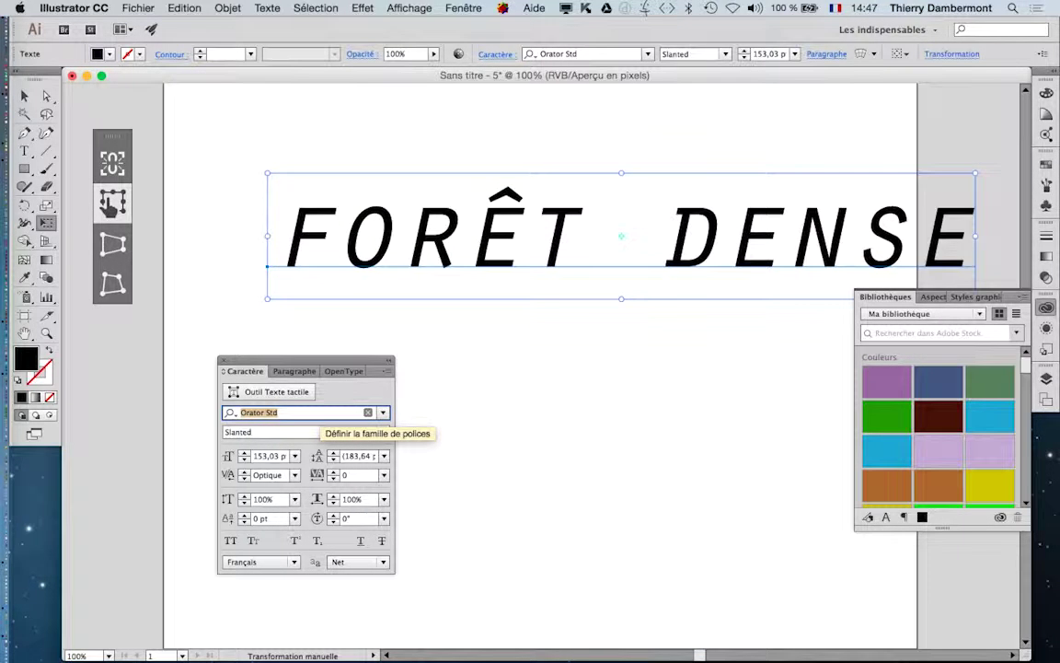
pyautogui.press('Down')
pyautogui.press('Down')
pyautogui.press('Down')
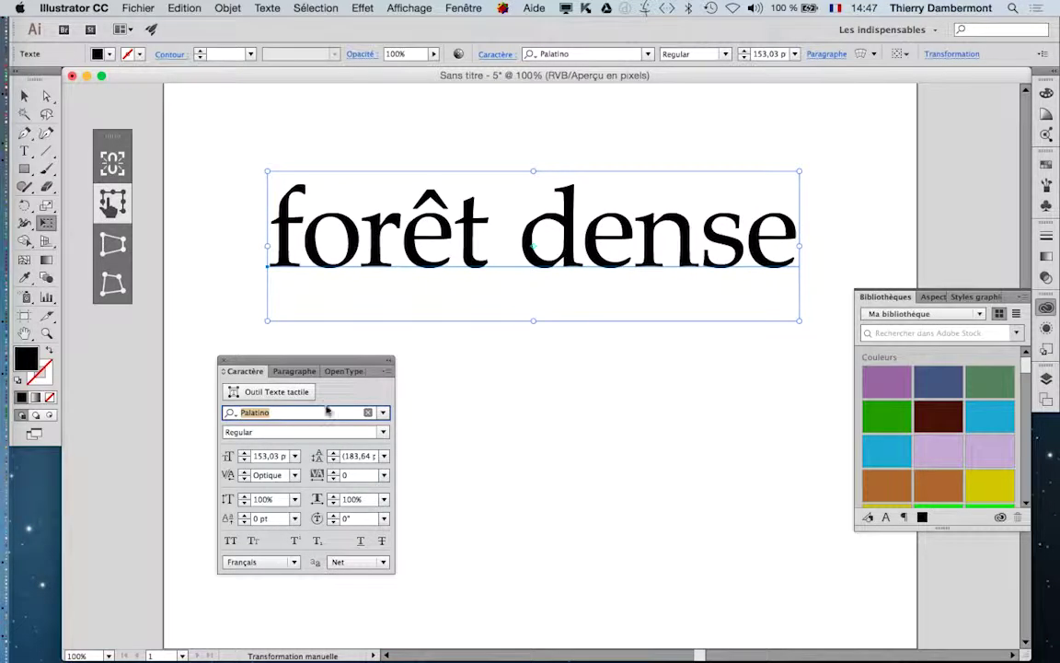
pyautogui.click(24, 95)
# Save as Sans titre - 5.ai in a new 'le texte et la palette Aspect' folder under TCFE fev2016 travaux en cours.
pyautogui.click(223, 103)
pyautogui.click(140, 9)
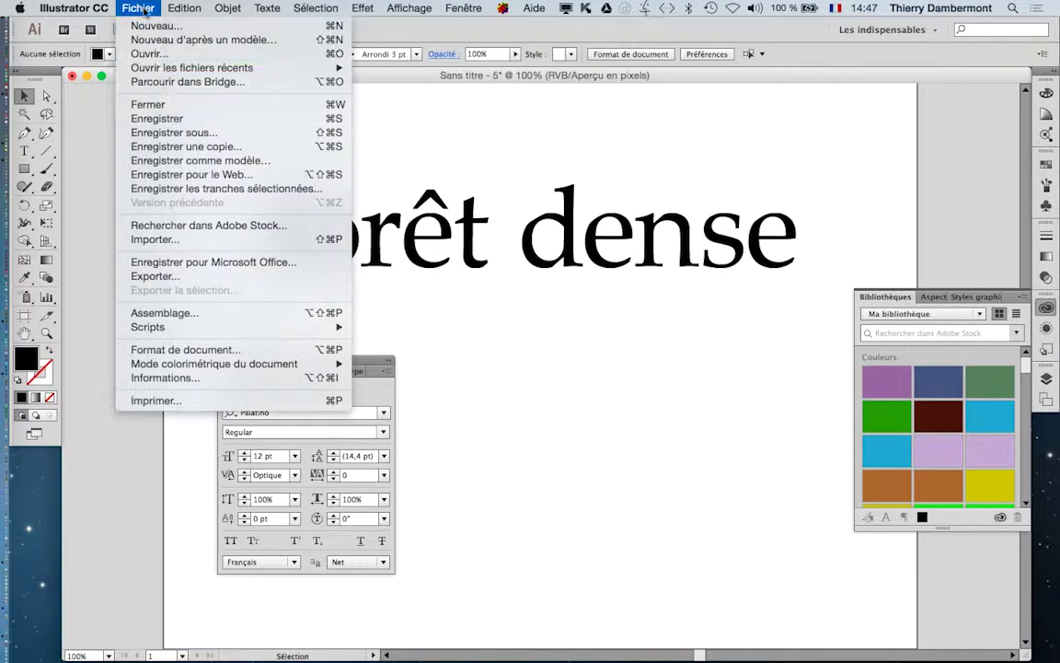
pyautogui.click(213, 132)
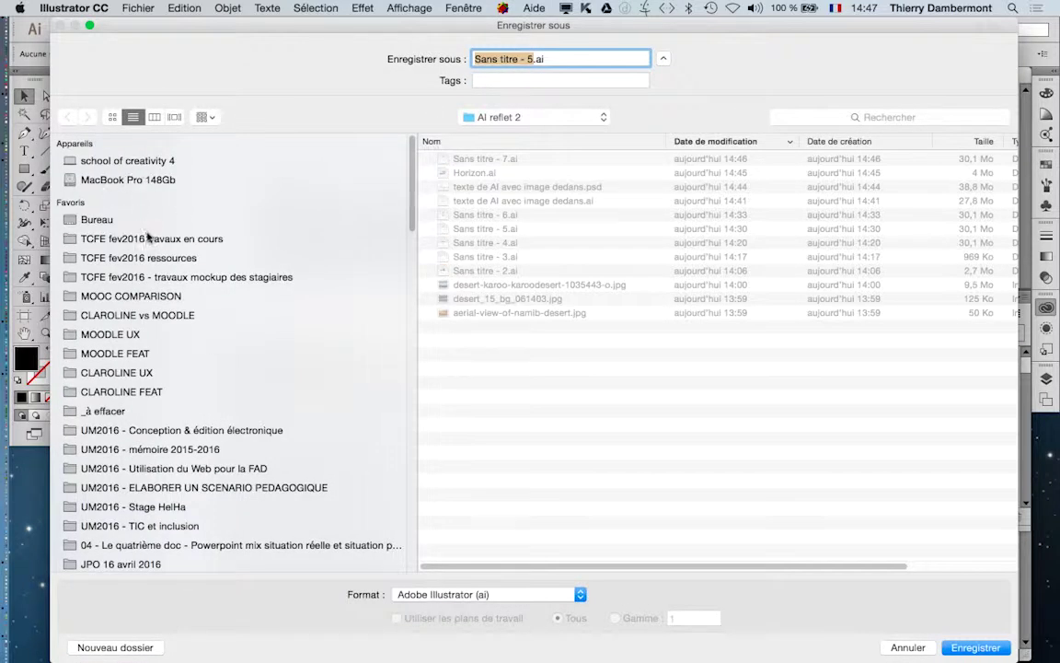
pyautogui.click(142, 237)
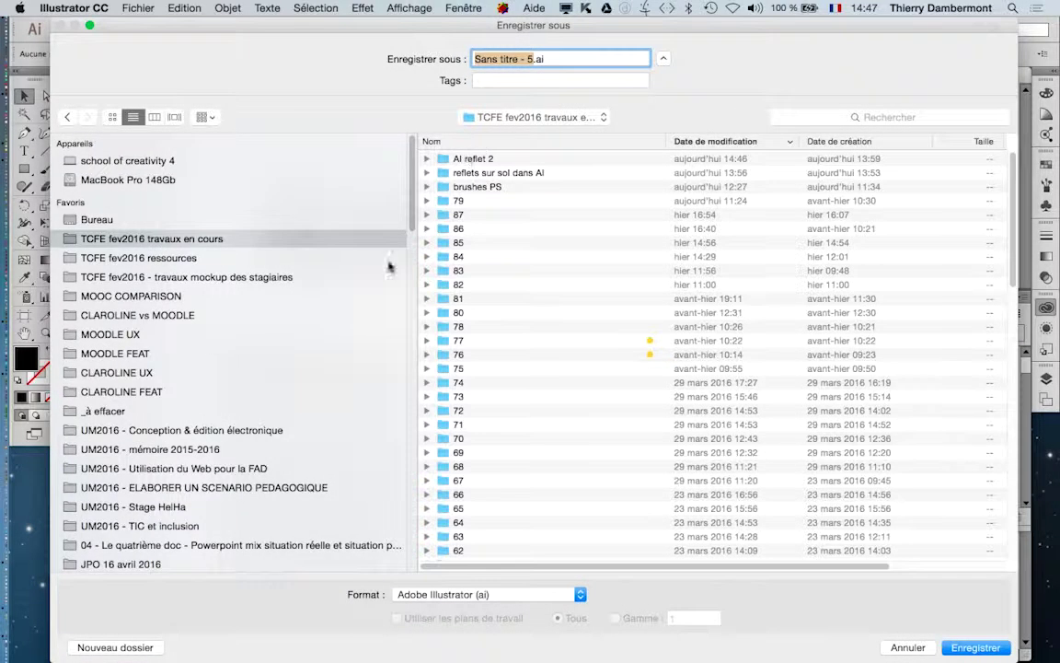
pyautogui.click(138, 648)
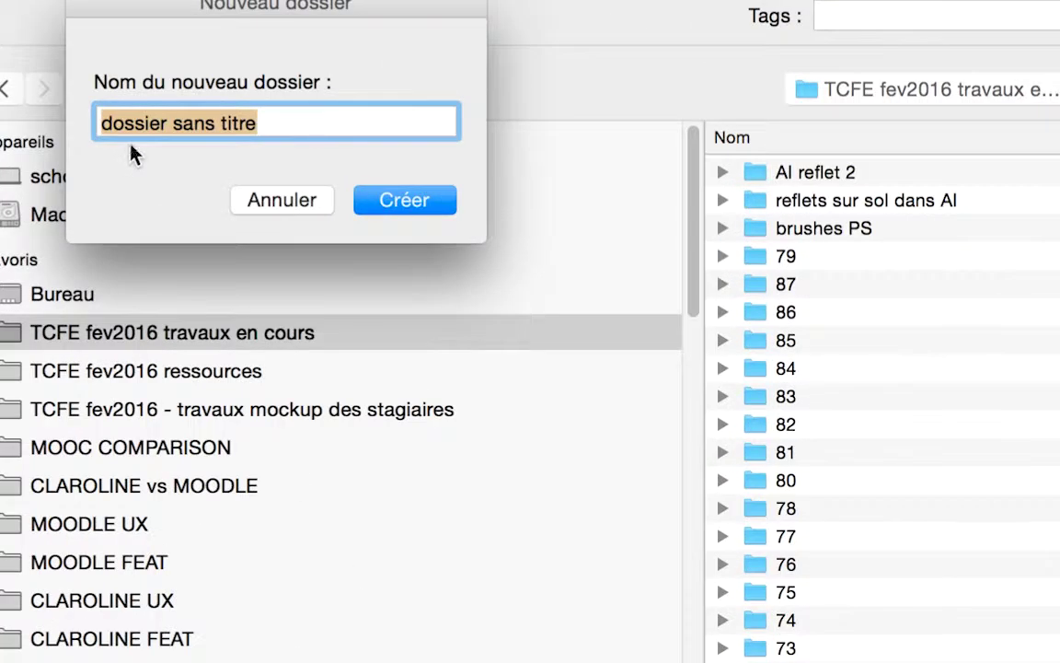
pyautogui.write('le texte et la')
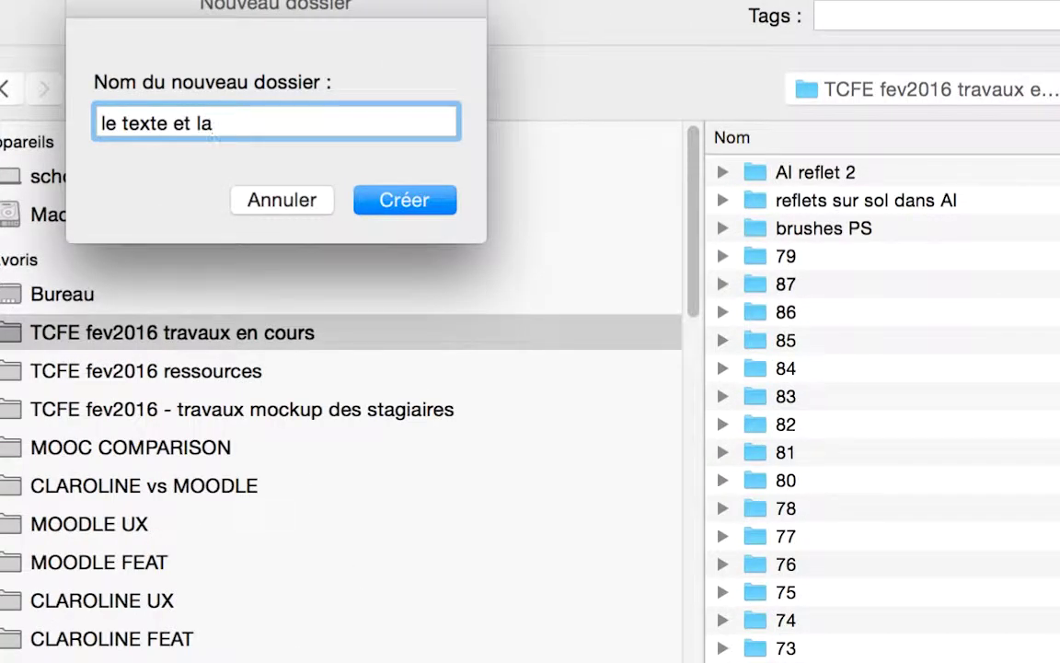
pyautogui.write(' palette Aspect')
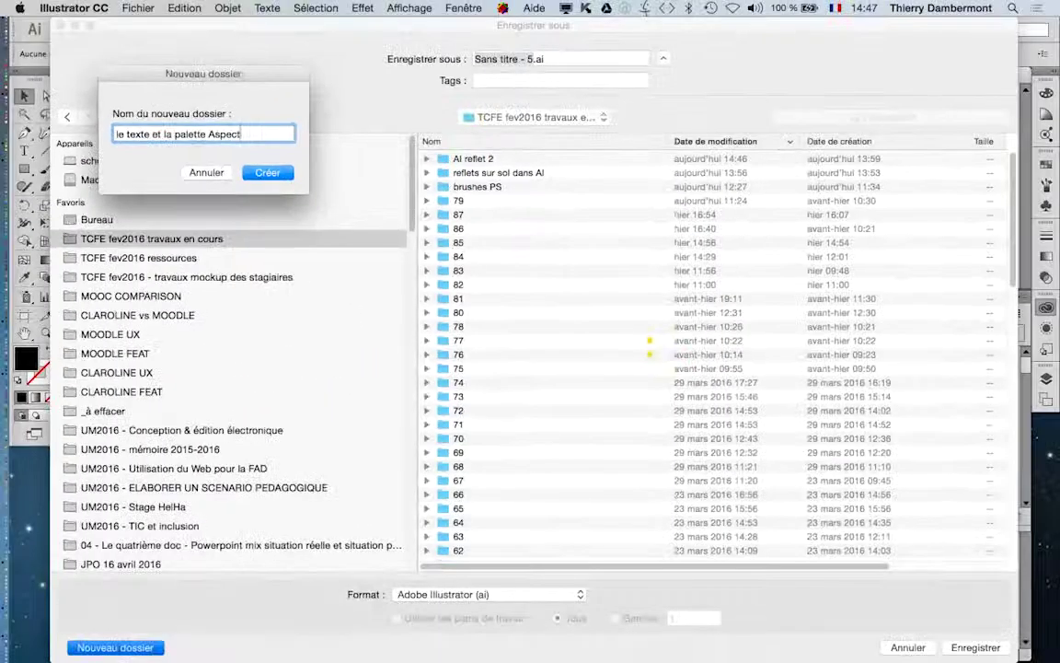
pyautogui.click(405, 200)
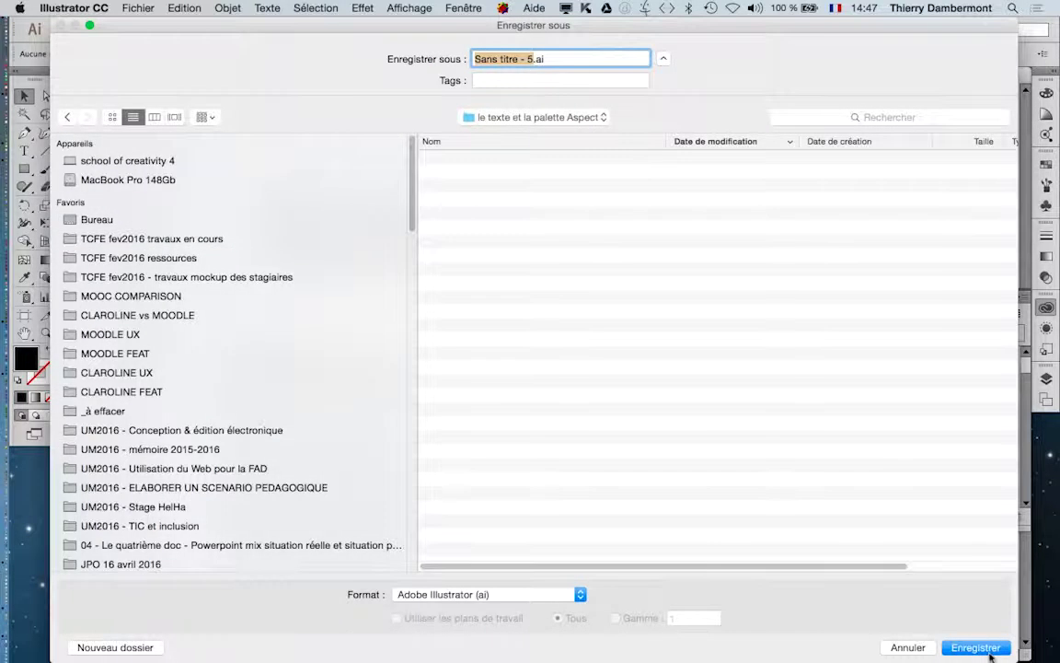
pyautogui.click(990, 654)
pyautogui.click(670, 539)
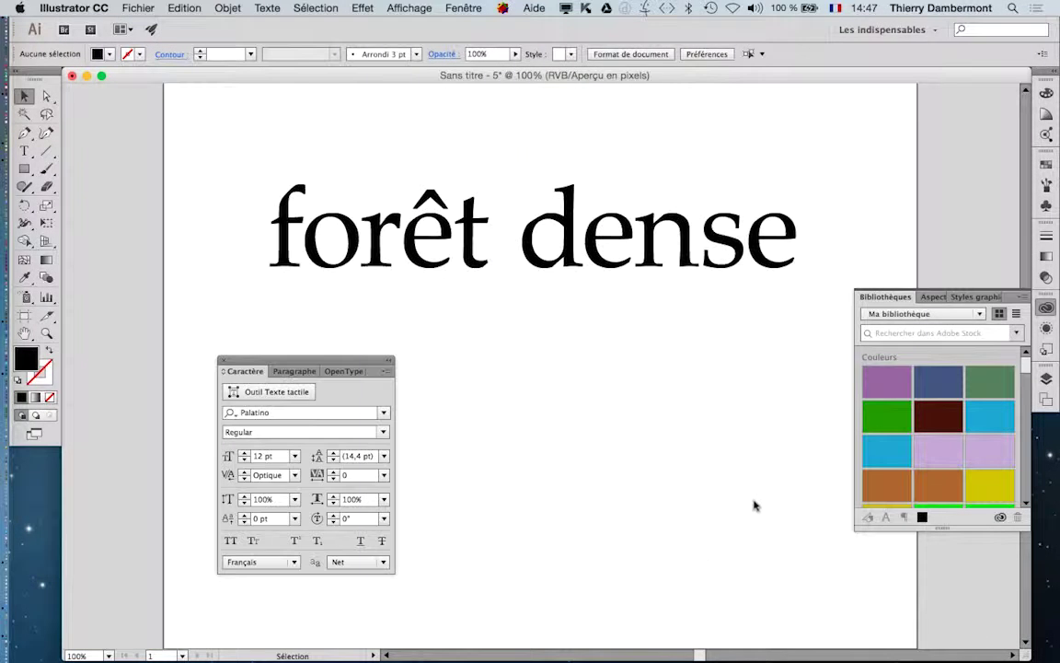
pyautogui.moveTo(303, 363); pyautogui.dragTo(666, 381)
# Rearrange the tools palette and Character panel around the artboard.
pyautogui.moveTo(48, 81); pyautogui.dragTo(225, 150)
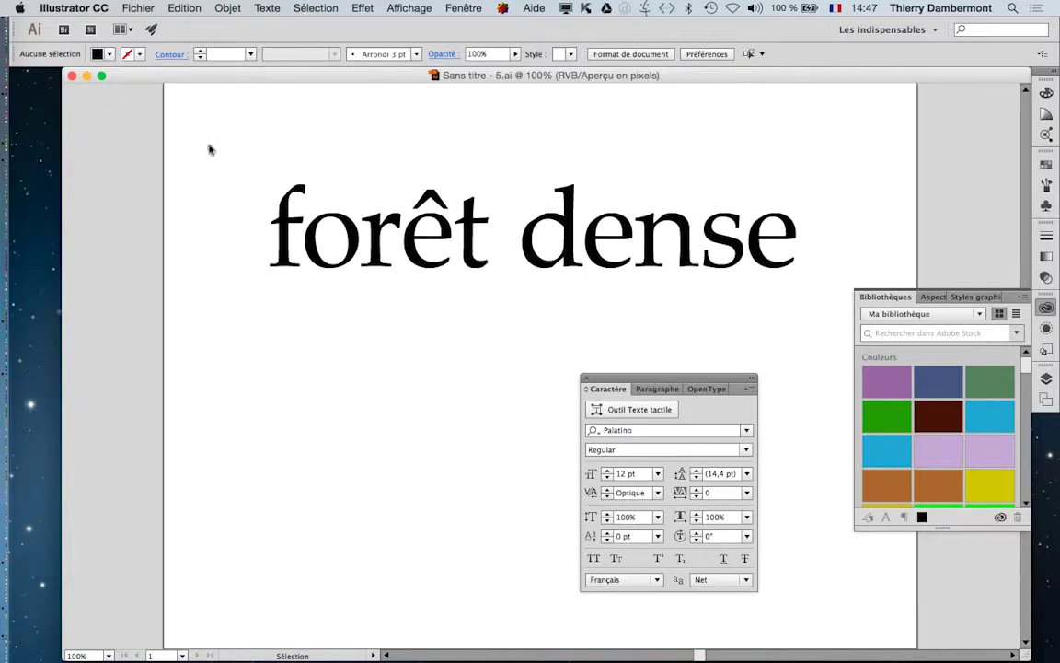
pyautogui.scroll(-2, 488, 301)
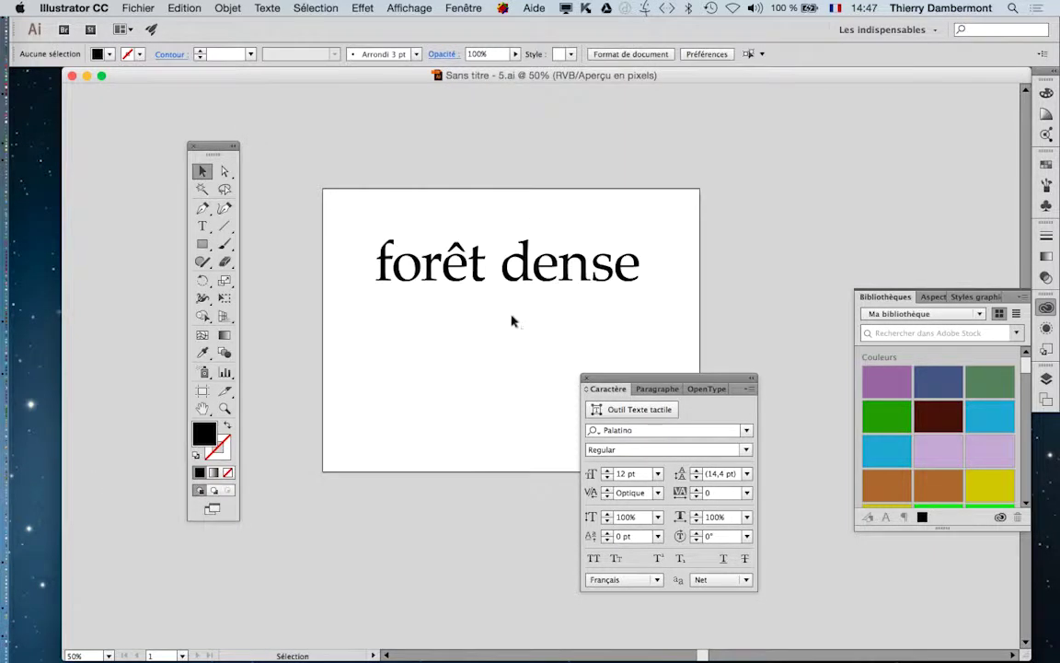
pyautogui.moveTo(648, 382); pyautogui.dragTo(770, 433)
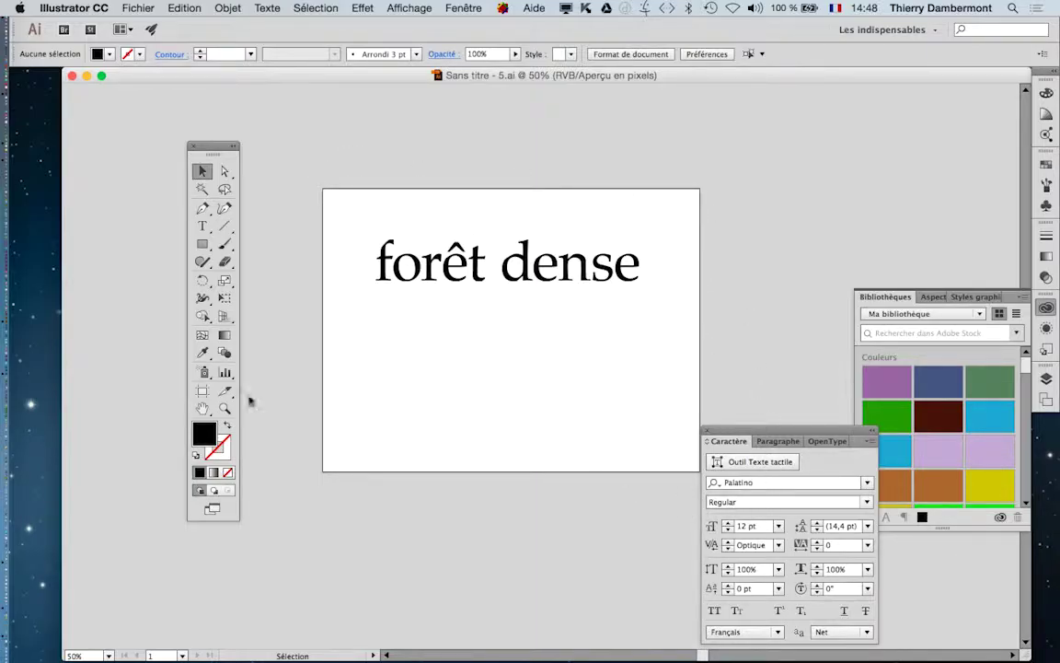
pyautogui.click(198, 392)
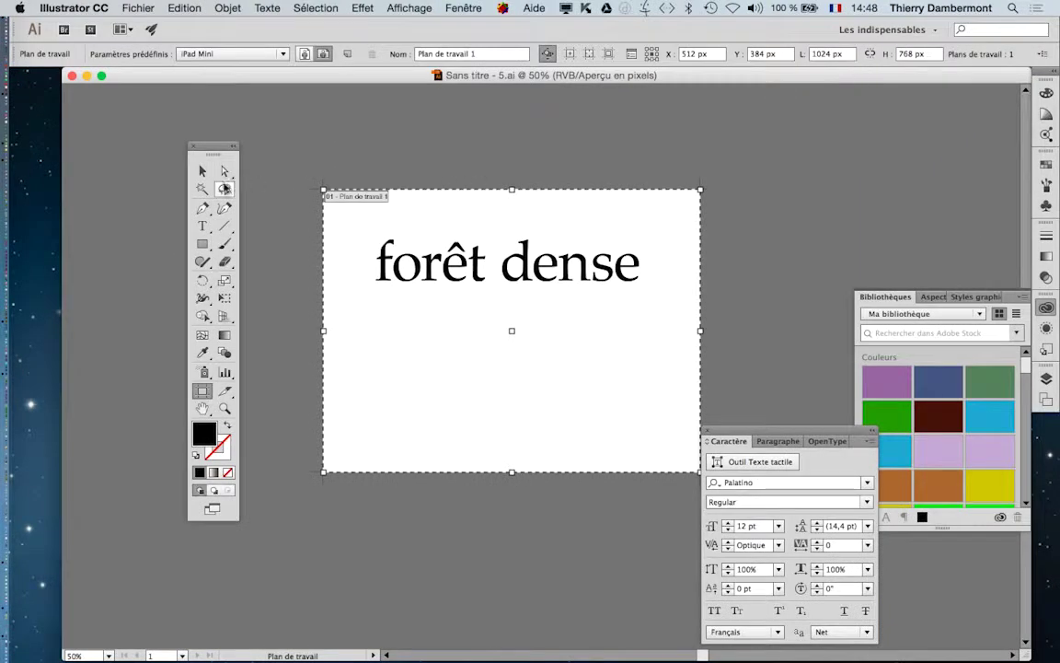
pyautogui.click(203, 170)
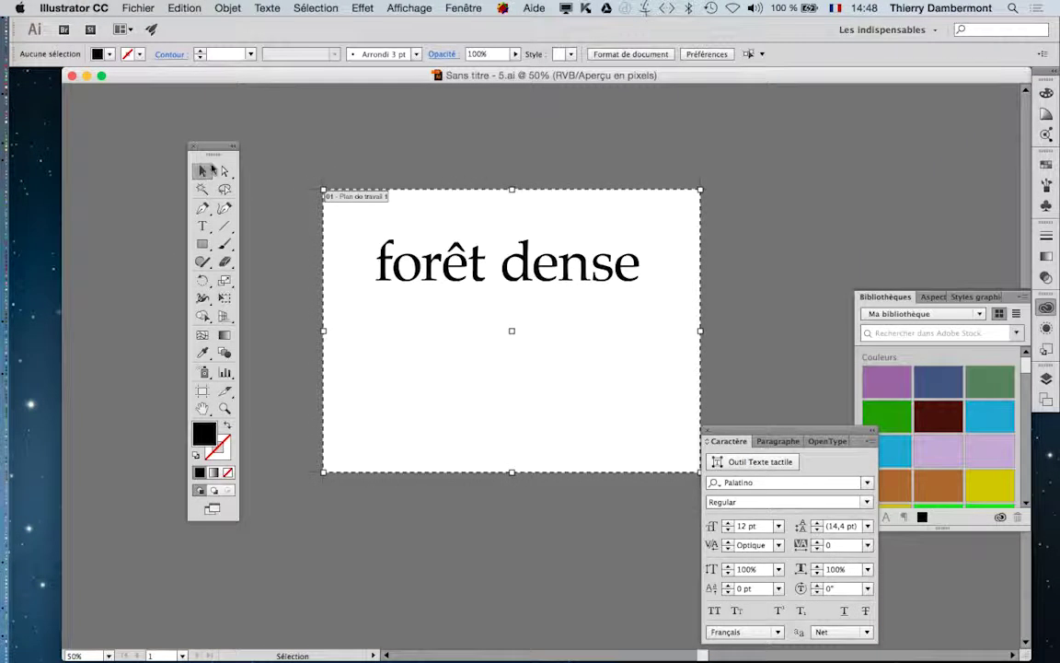
pyautogui.moveTo(218, 149); pyautogui.dragTo(148, 127)
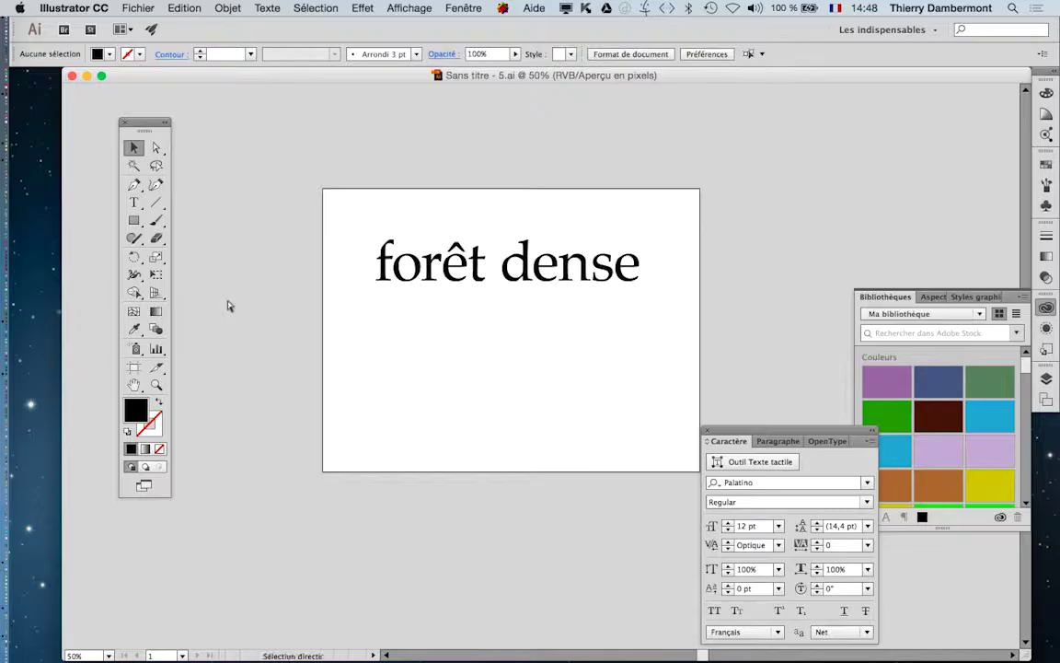
# Select the forêt dense text and set its fill to None.
pyautogui.moveTo(568, 279); pyautogui.dragTo(570, 292)
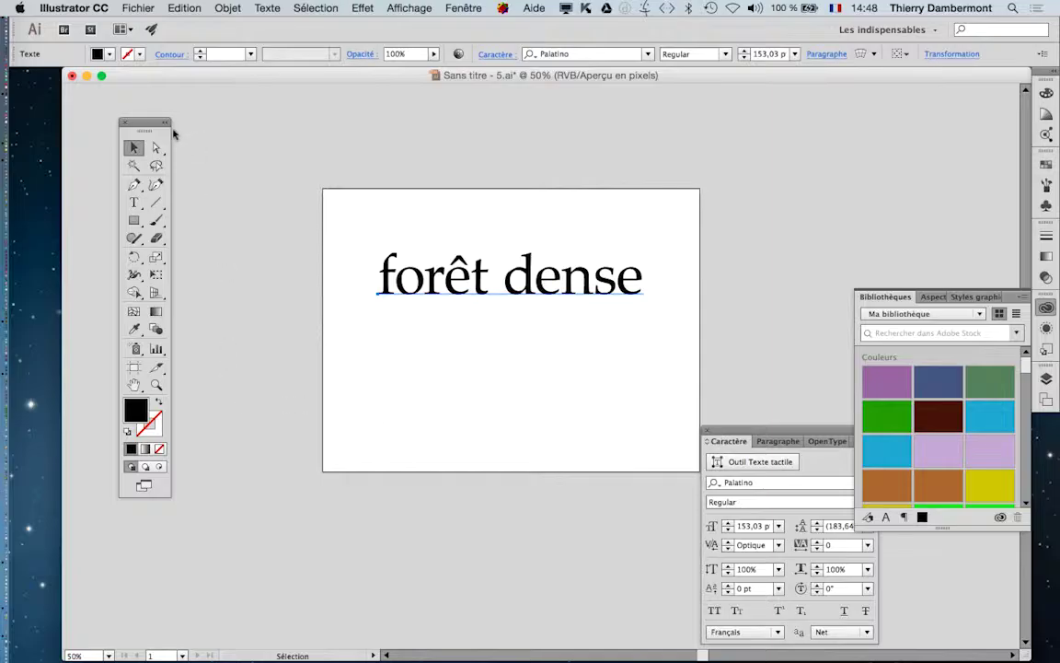
pyautogui.moveTo(145, 122); pyautogui.dragTo(326, 94)
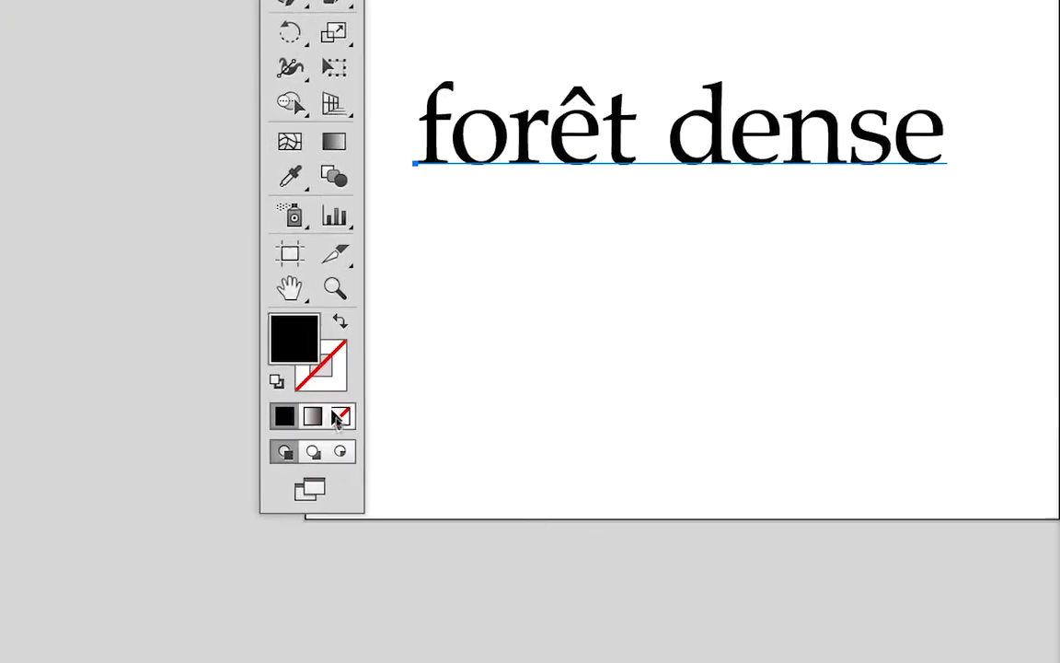
pyautogui.click(337, 419)
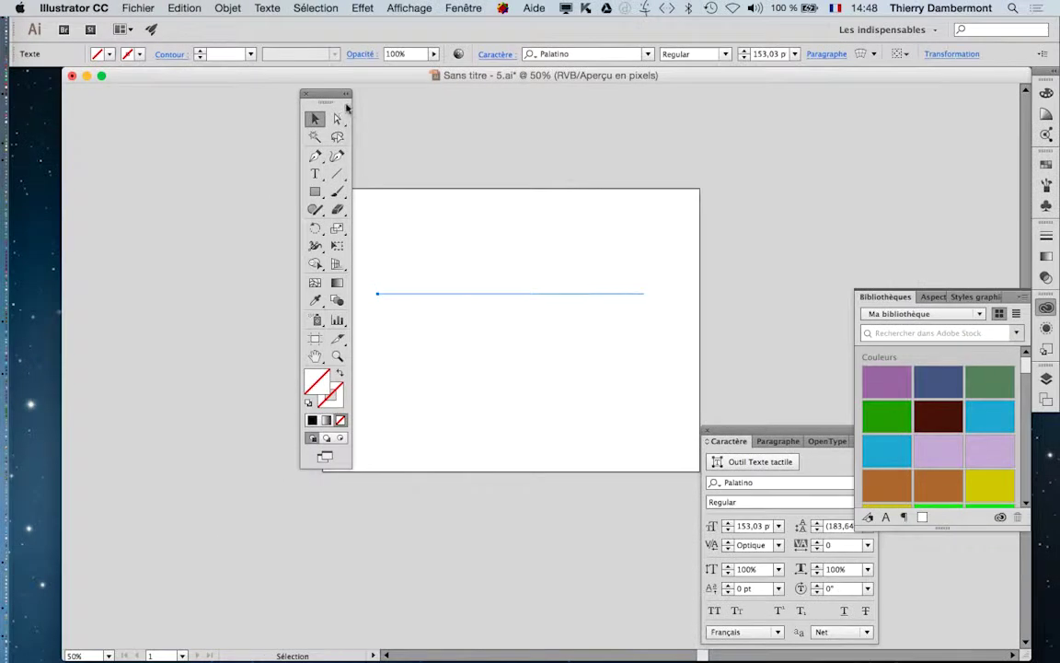
pyautogui.moveTo(338, 98); pyautogui.dragTo(238, 104)
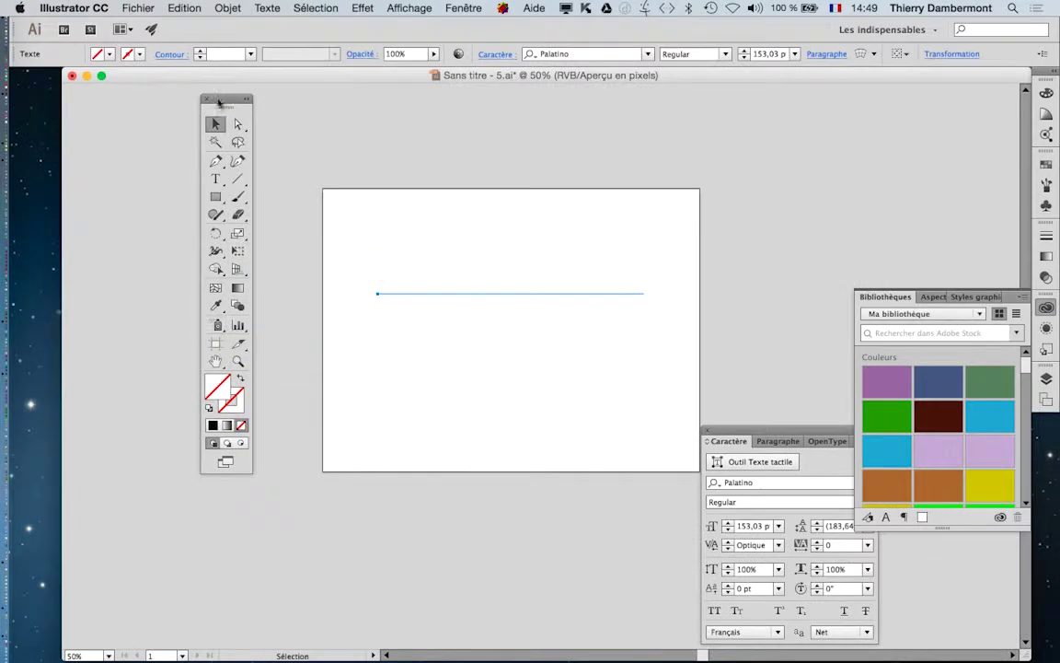
pyautogui.moveTo(220, 99); pyautogui.dragTo(135, 96)
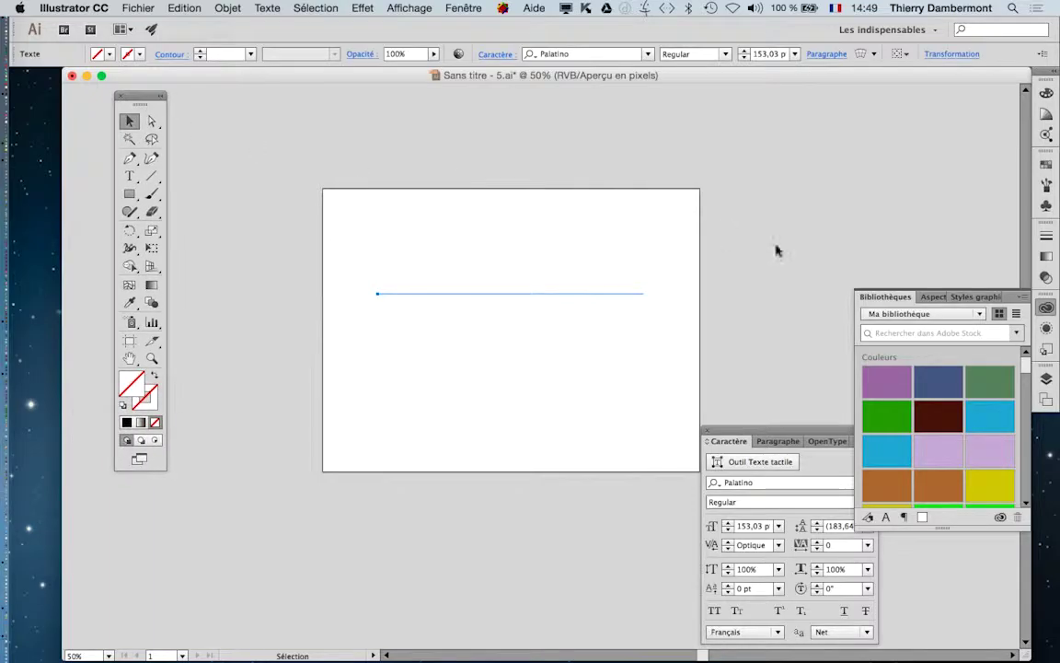
# Close Libraries and show the Appearance panel floating near the artwork.
pyautogui.click(1021, 298)
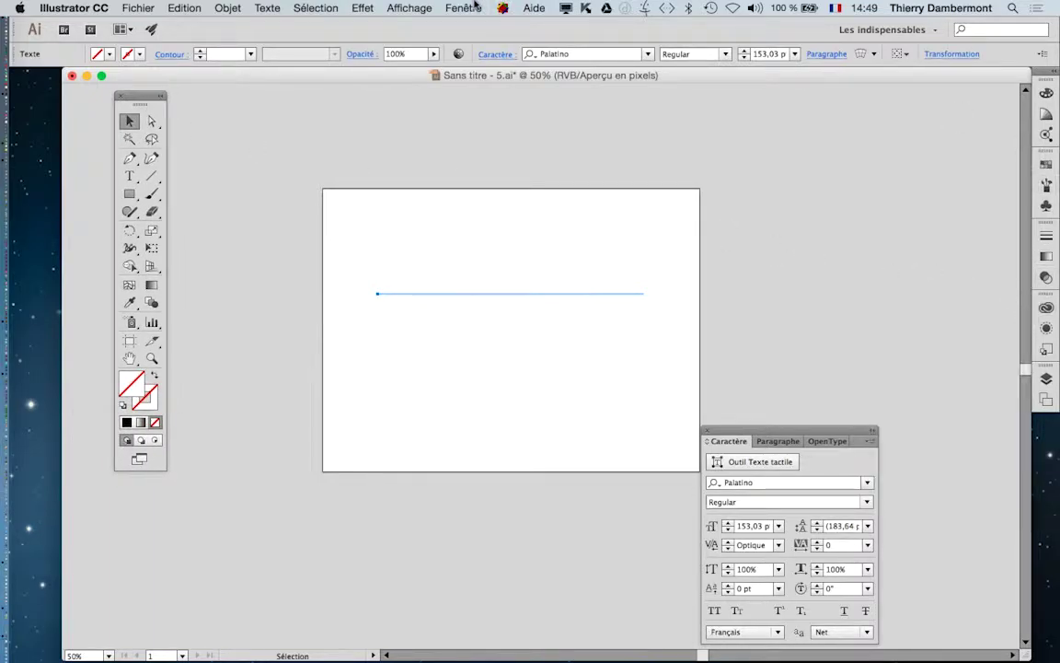
pyautogui.click(474, 6)
pyautogui.click(514, 228)
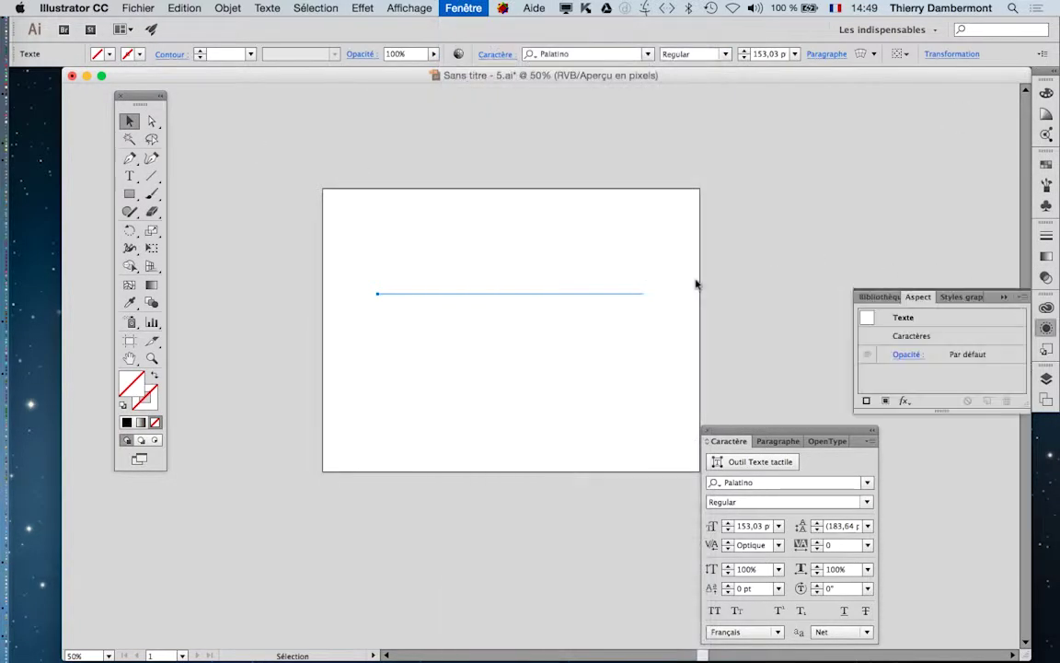
pyautogui.moveTo(918, 296); pyautogui.dragTo(260, 112)
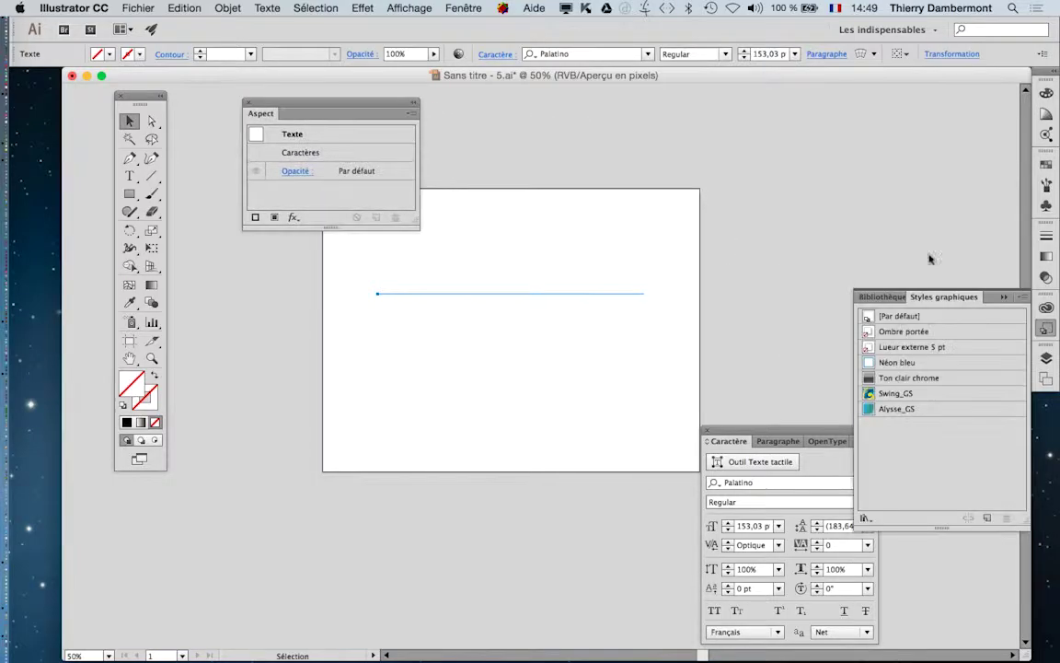
pyautogui.click(590, 257)
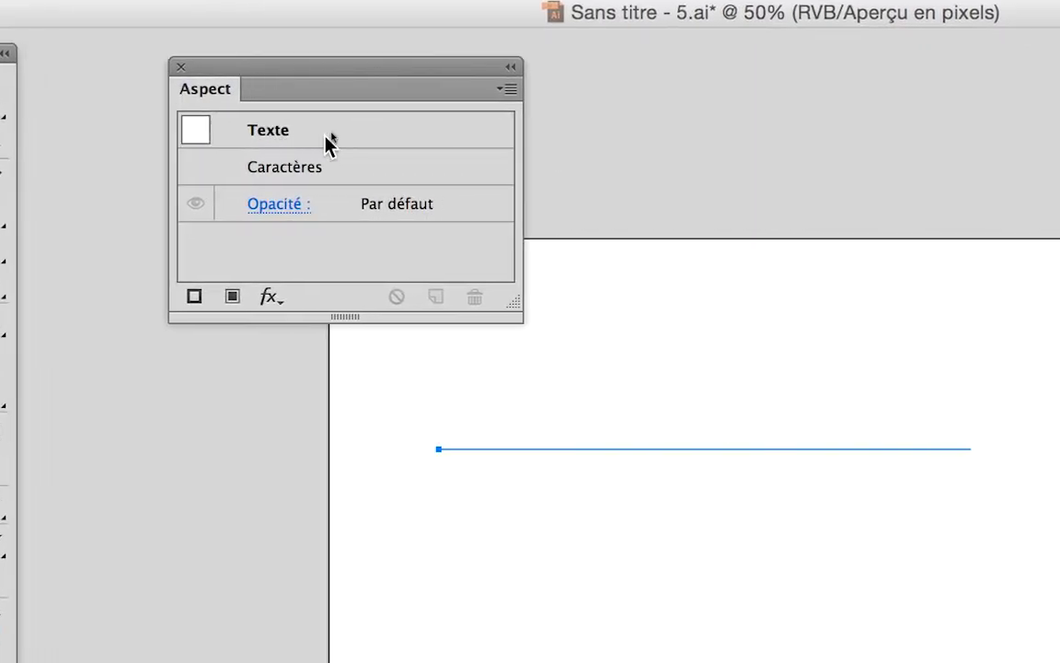
# Add a new fill to the text and set it to dark green.
pyautogui.click(499, 96)
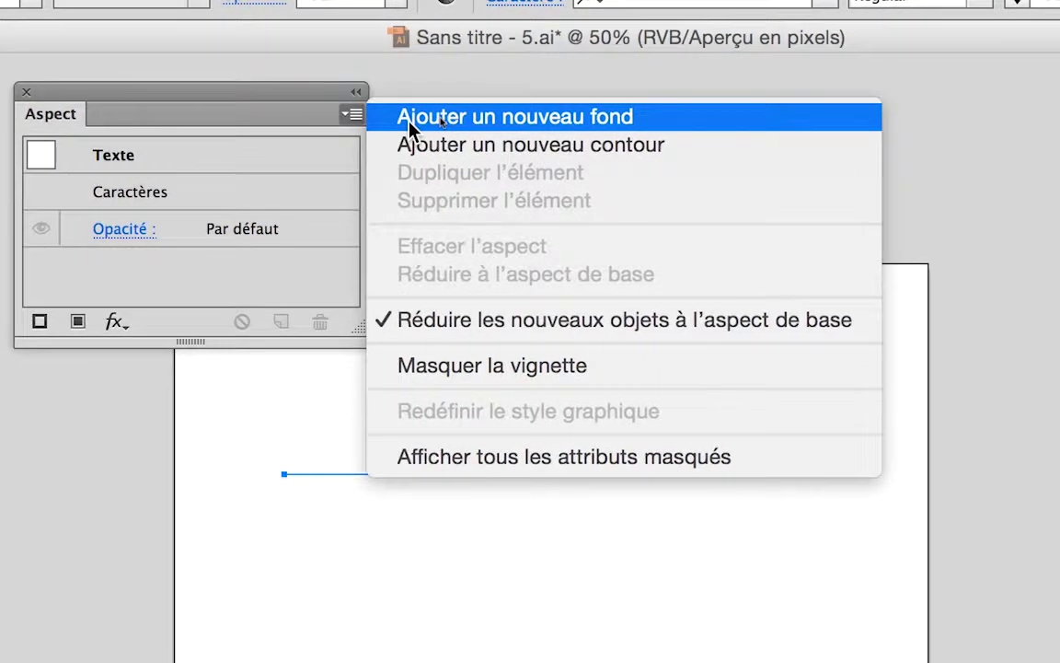
pyautogui.click(408, 120)
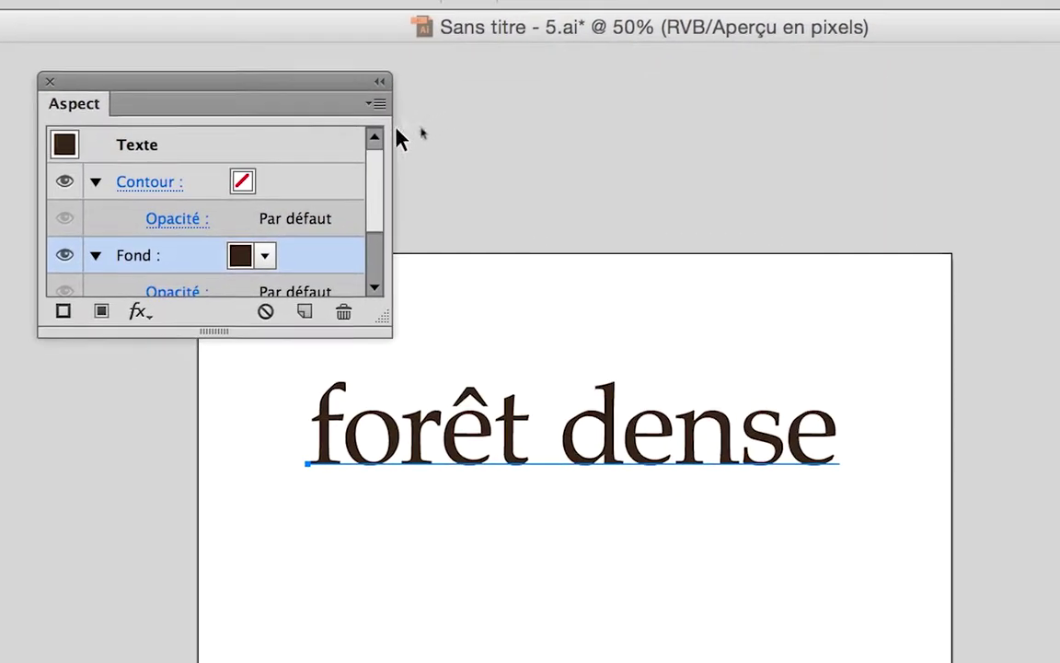
pyautogui.moveTo(412, 226); pyautogui.dragTo(407, 341)
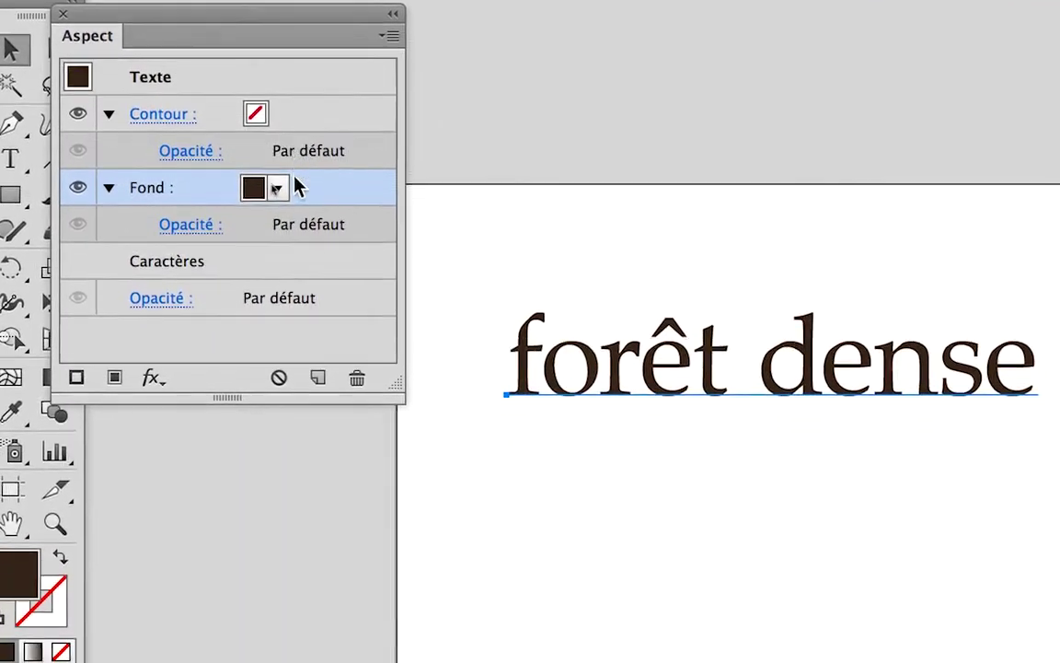
pyautogui.click(284, 187)
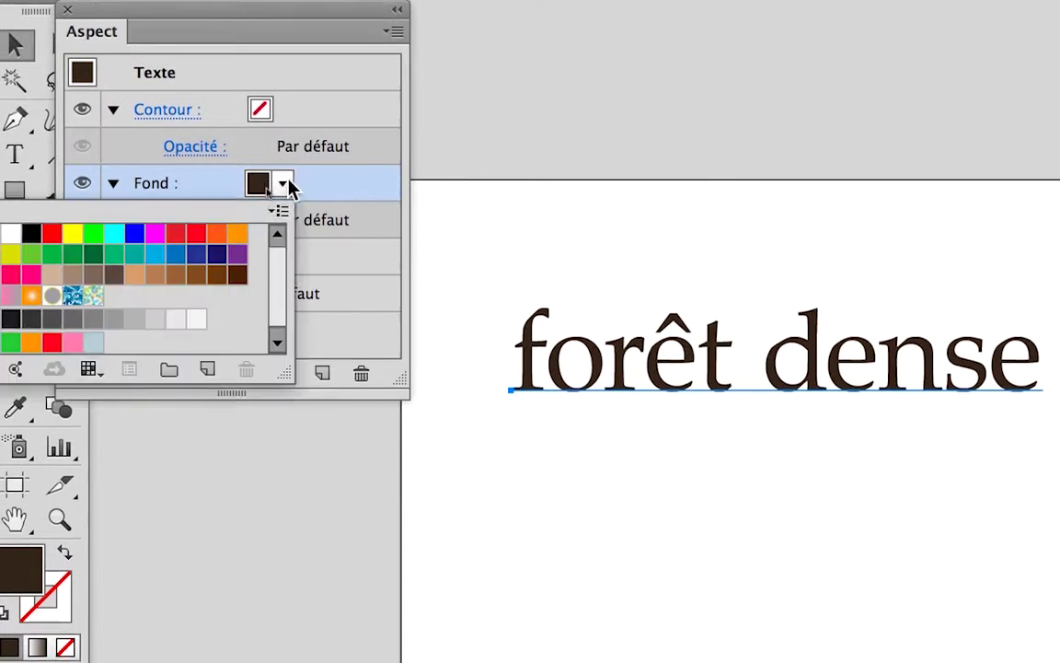
pyautogui.click(221, 200)
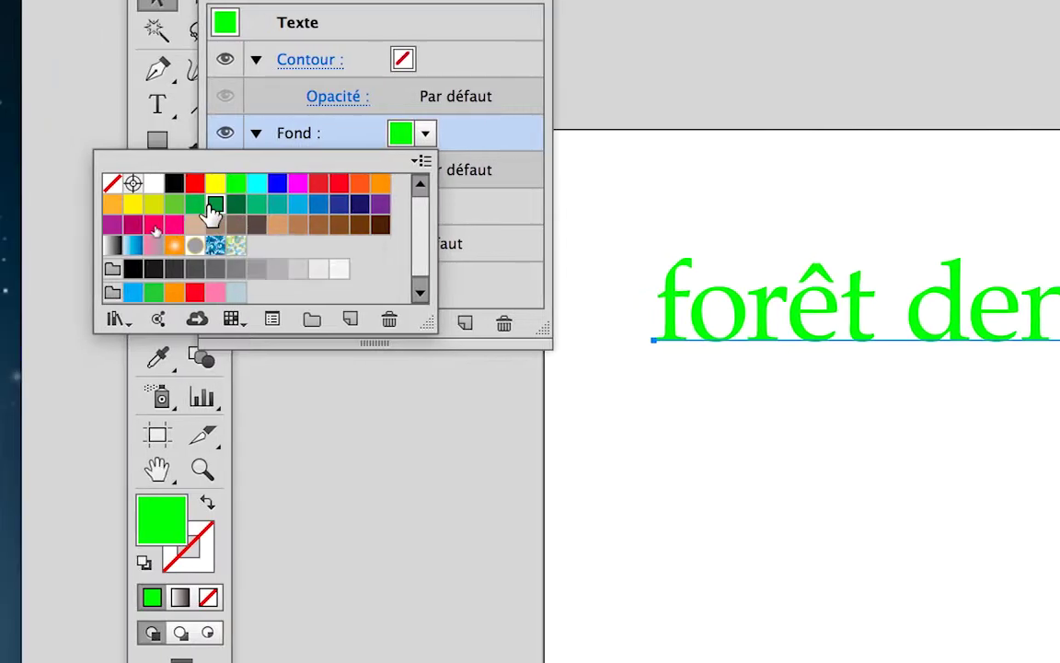
pyautogui.click(201, 204)
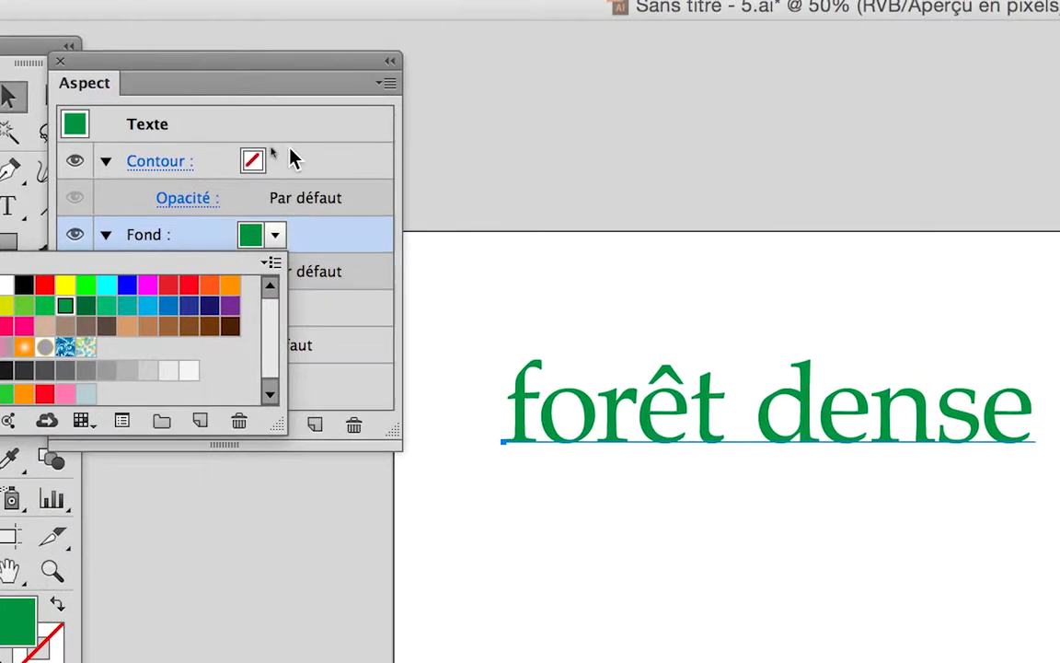
# In Appearance, give the text a 5 pt red stroke and a yellow fill.
pyautogui.click(333, 122)
pyautogui.click(330, 118)
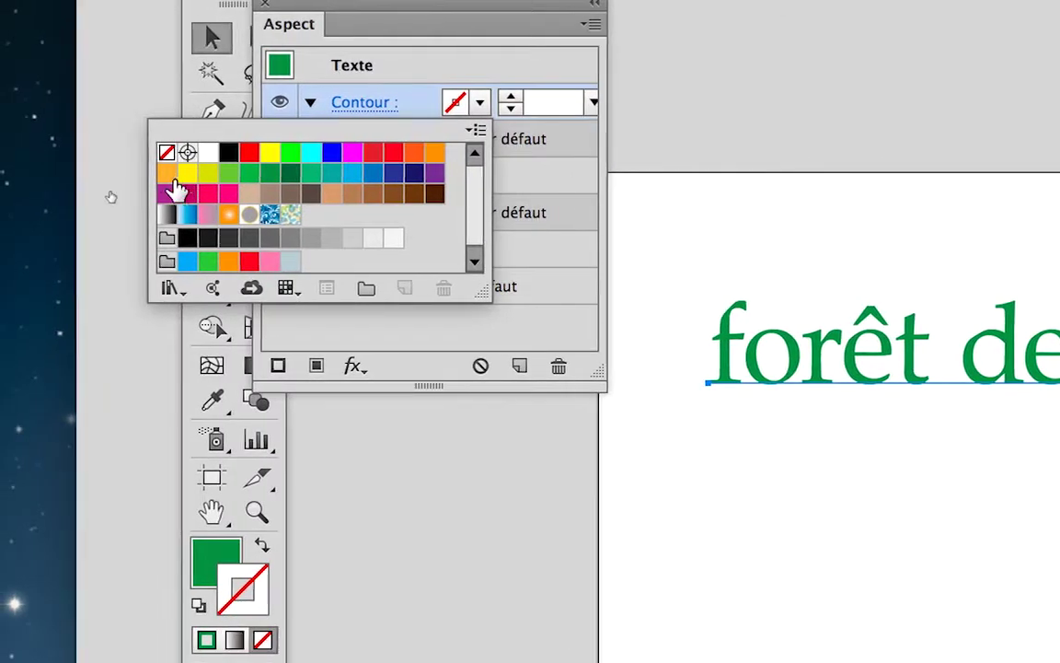
pyautogui.click(170, 175)
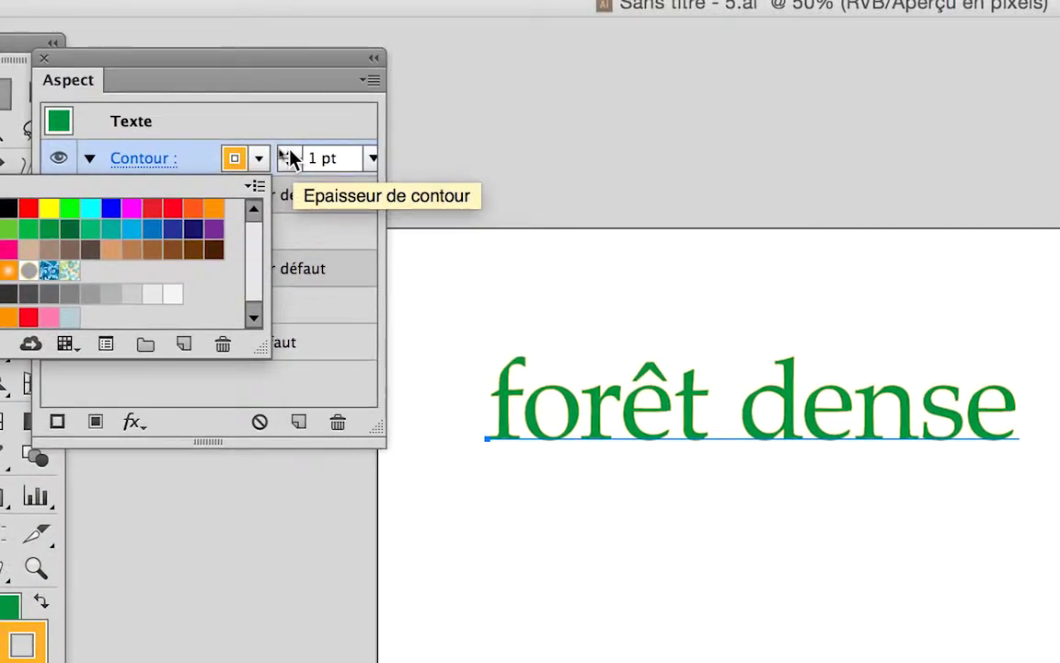
pyautogui.click(289, 153)
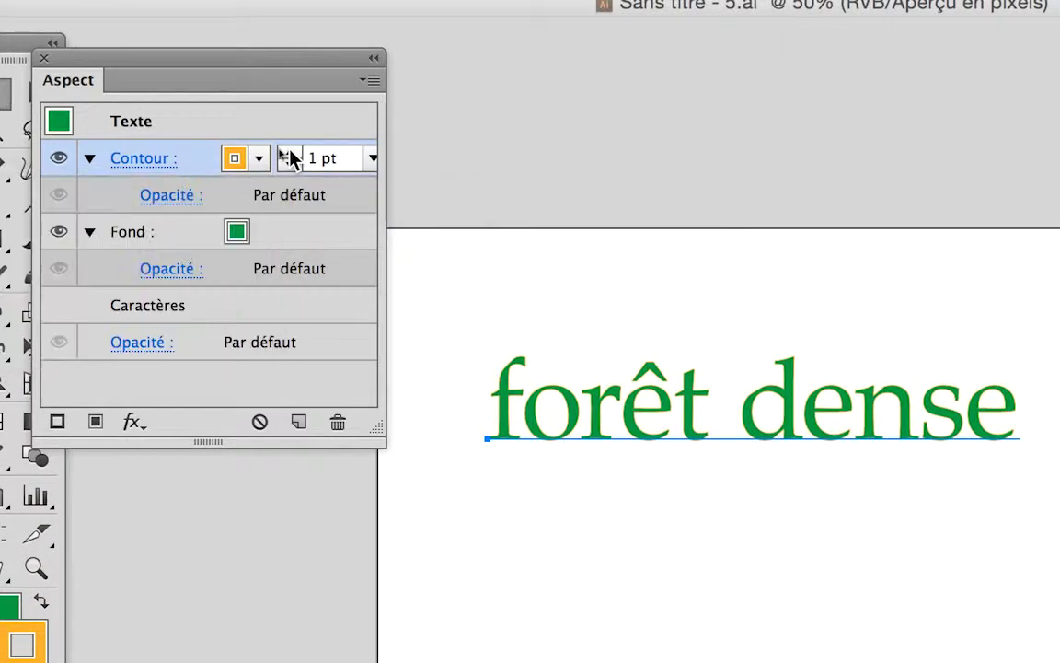
pyautogui.click(289, 153)
pyautogui.click(289, 153)
pyautogui.click(289, 152)
pyautogui.click(289, 153)
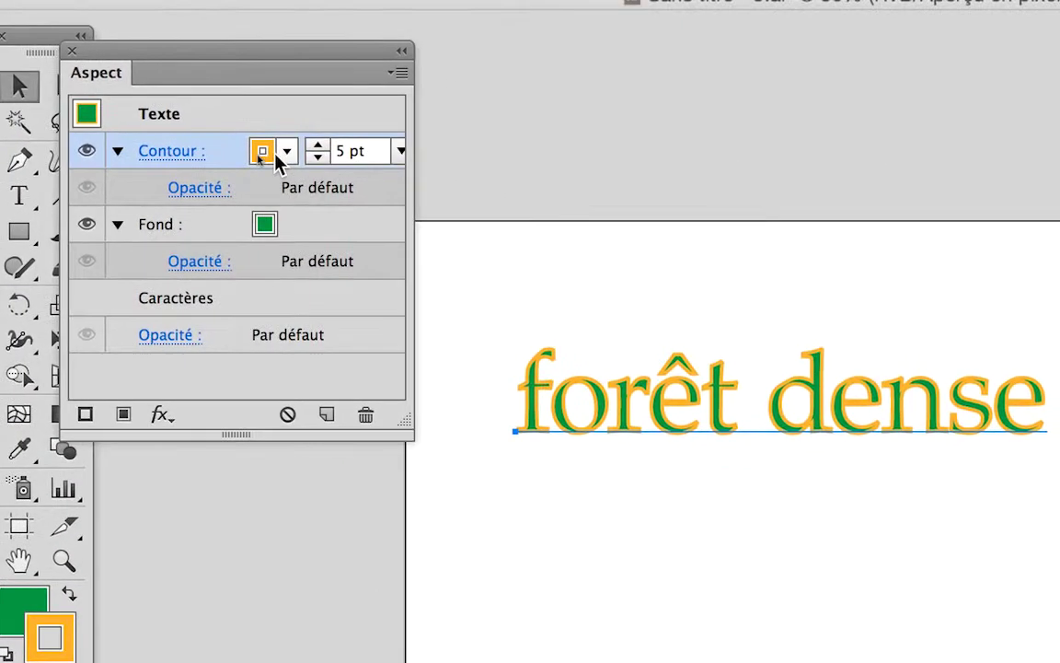
pyautogui.click(281, 155)
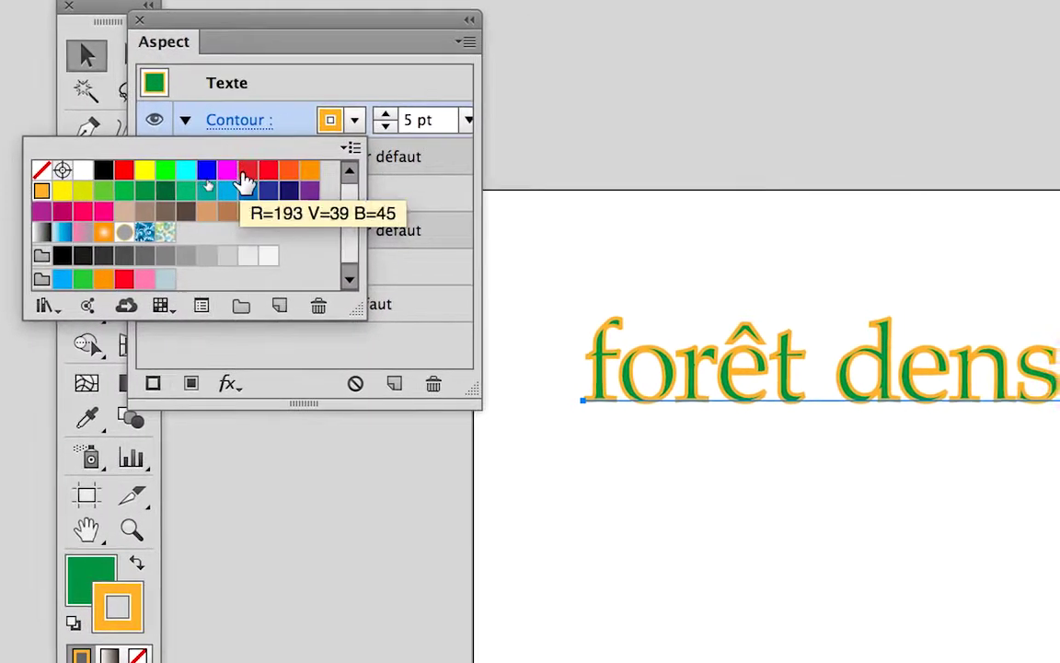
pyautogui.click(260, 169)
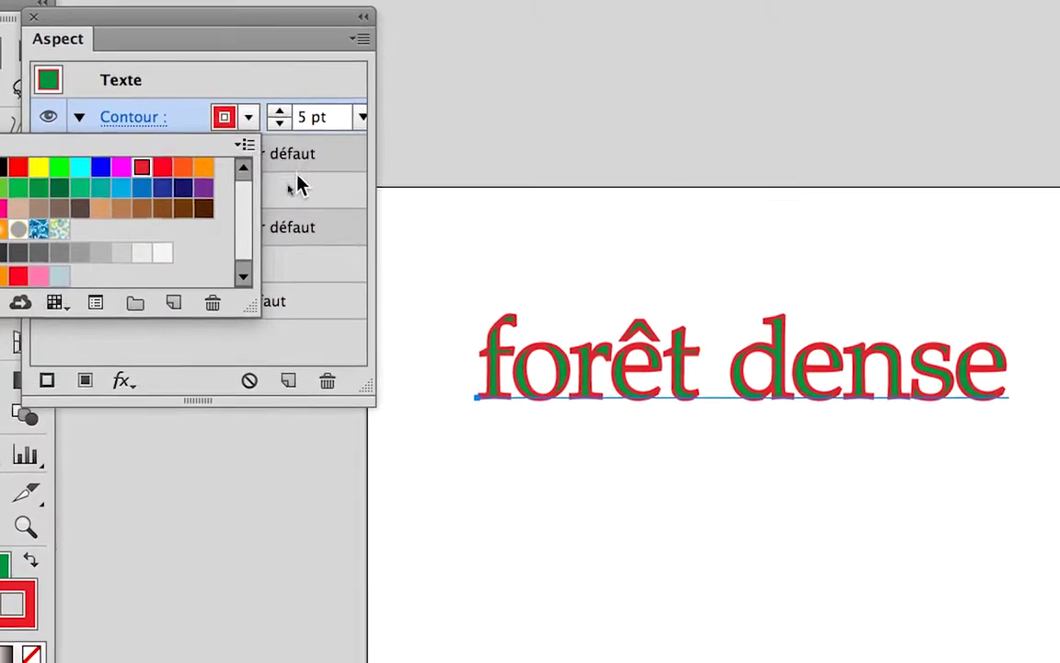
pyautogui.click(368, 205)
pyautogui.click(358, 204)
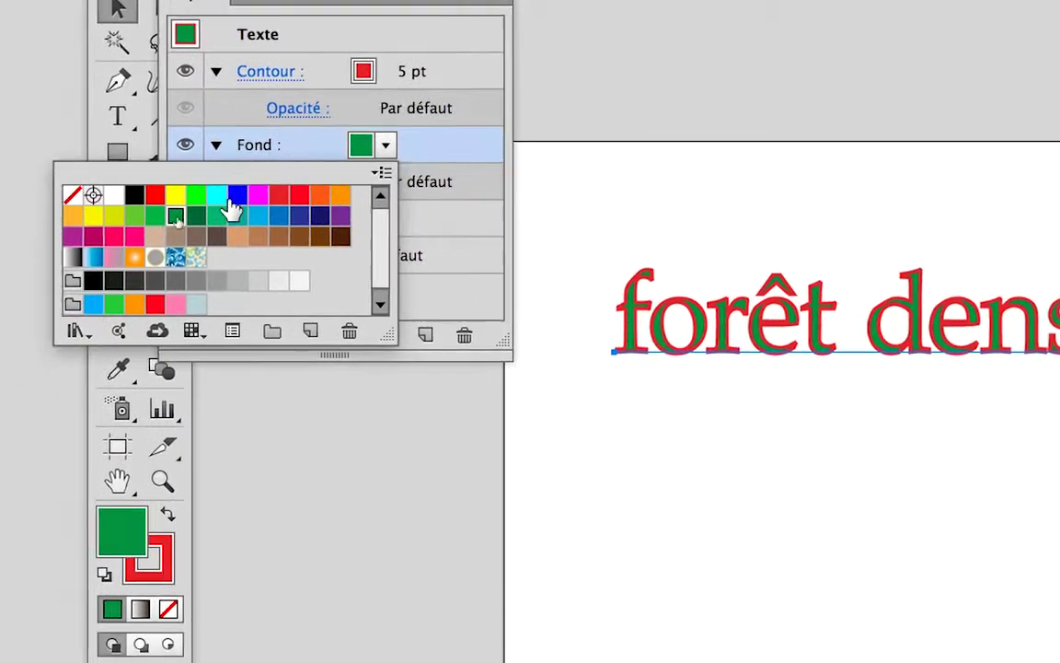
pyautogui.click(12, 249)
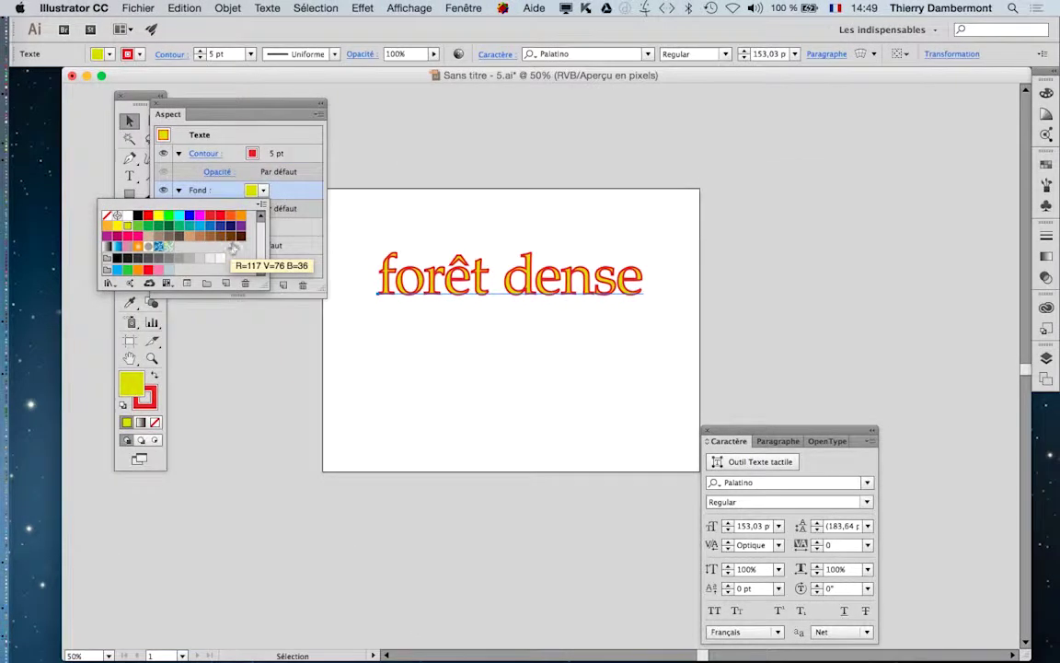
# Zoom and pan to inspect the yellow letters with their red outline.
pyautogui.click(856, 207)
pyautogui.moveTo(879, 178); pyautogui.dragTo(1059, 148)
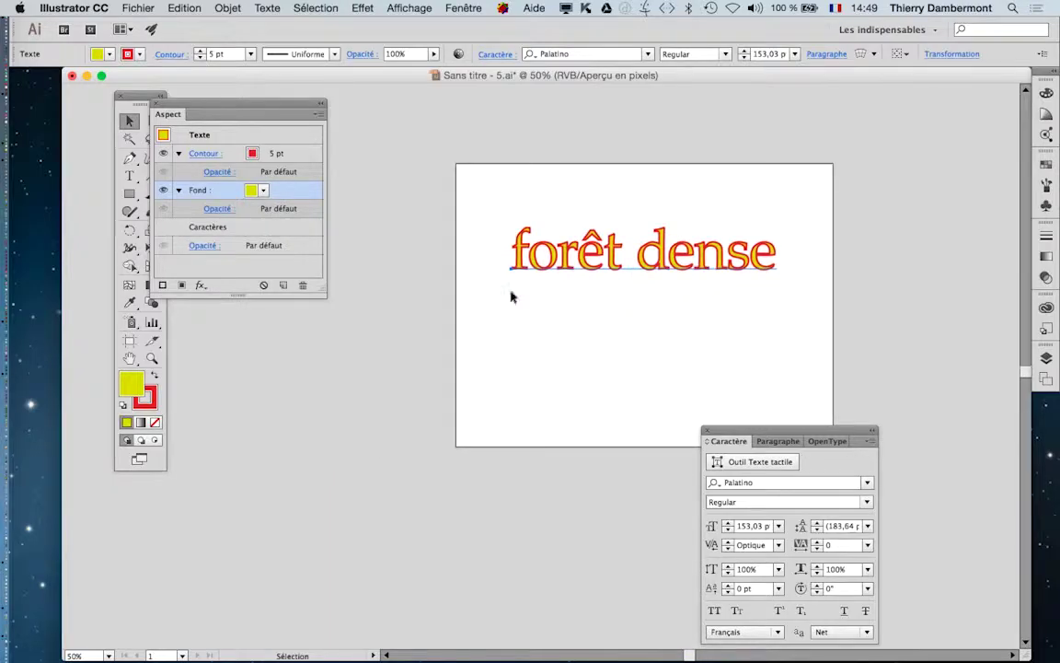
pyautogui.scroll(2, 603, 275)
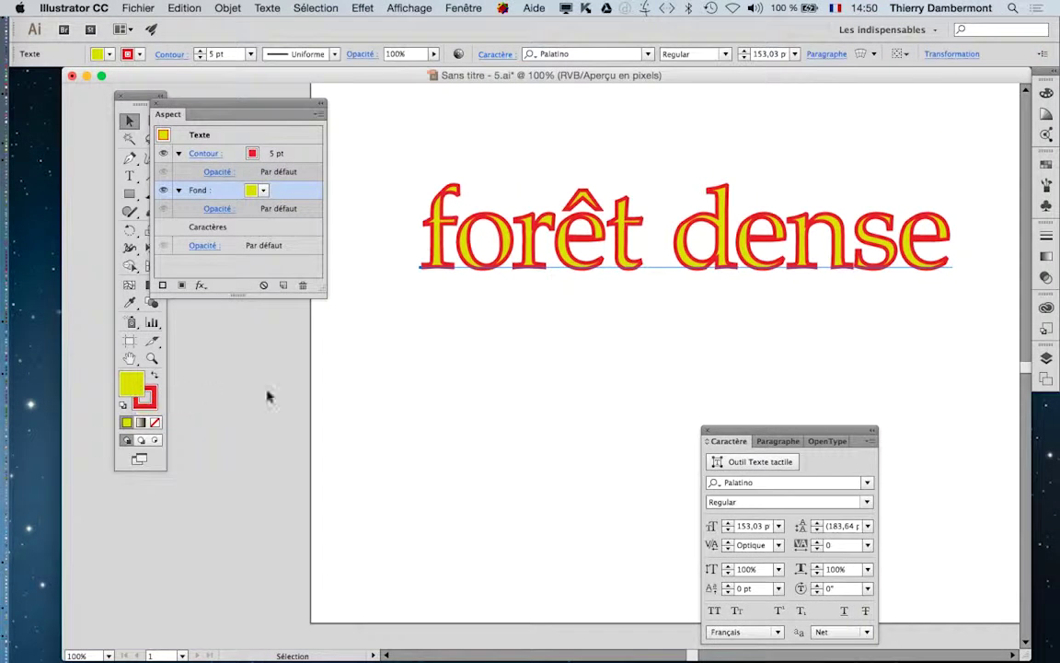
pyautogui.scroll(2, 543, 258)
pyautogui.scroll(1, 543, 262)
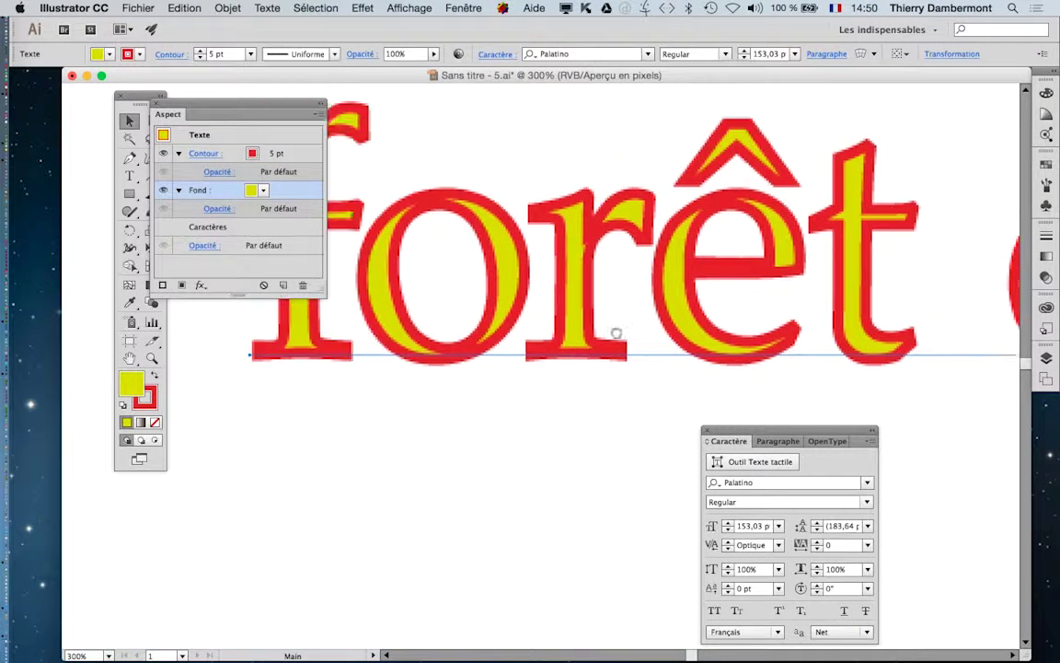
pyautogui.moveTo(560, 316); pyautogui.dragTo(648, 332)
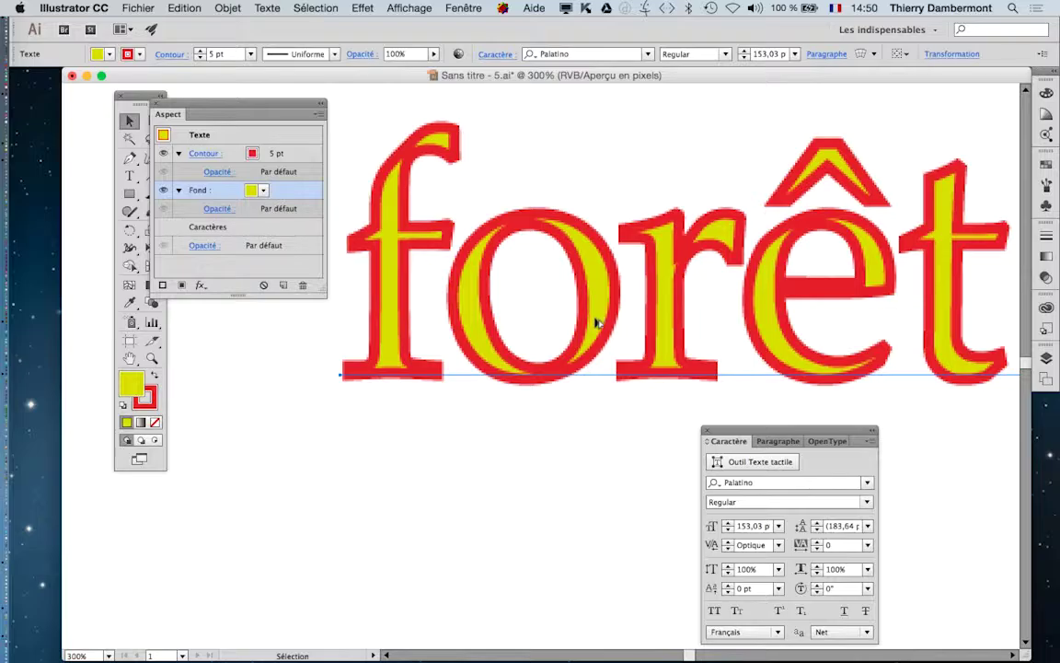
pyautogui.scroll(-1, 598, 328)
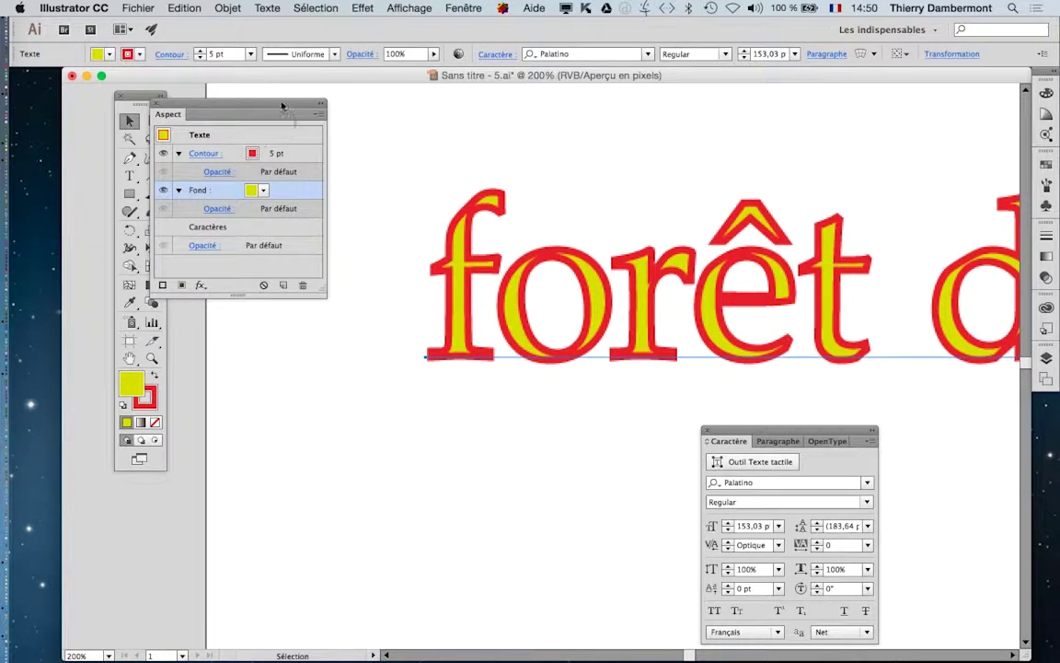
# Place the Character panel beneath the Appearance panel and enlarge the attribute list.
pyautogui.moveTo(283, 107); pyautogui.dragTo(329, 127)
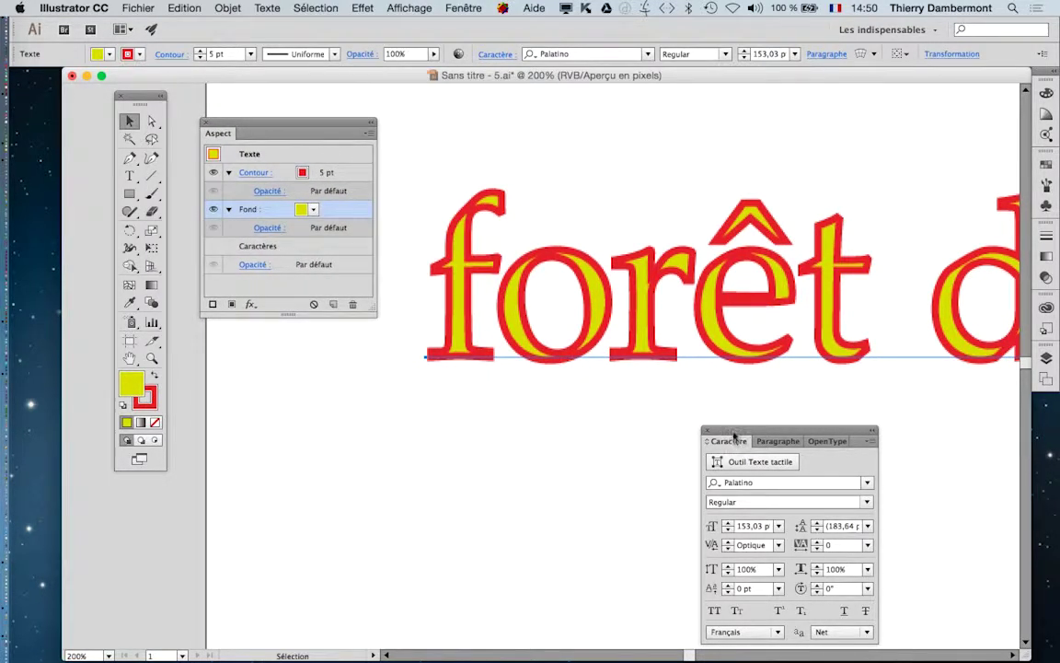
pyautogui.moveTo(734, 435); pyautogui.dragTo(233, 413)
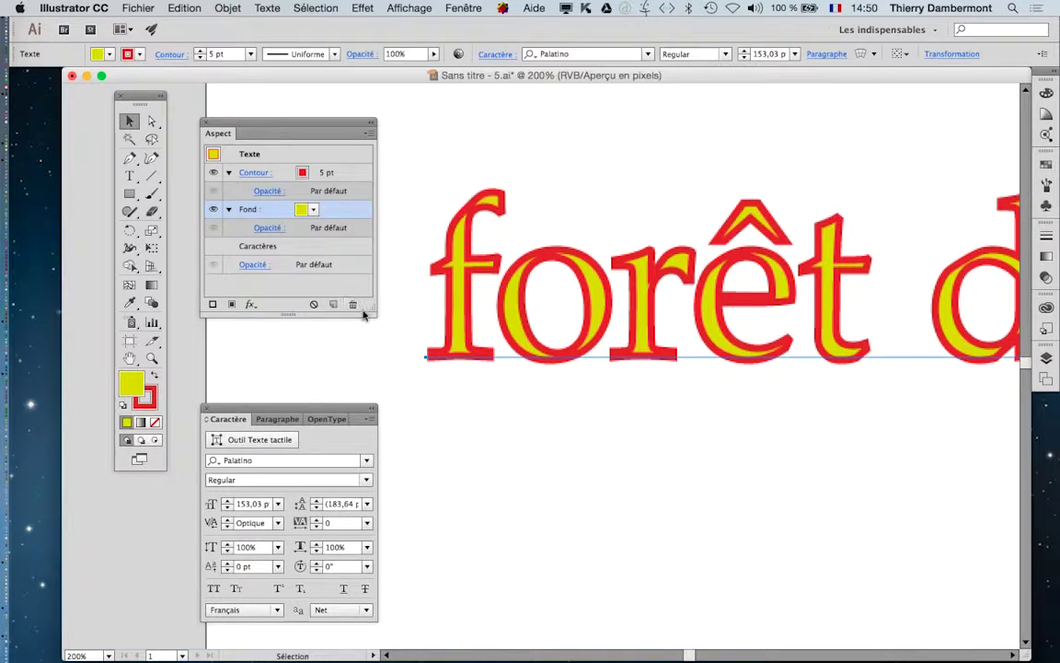
pyautogui.moveTo(369, 306); pyautogui.dragTo(406, 347)
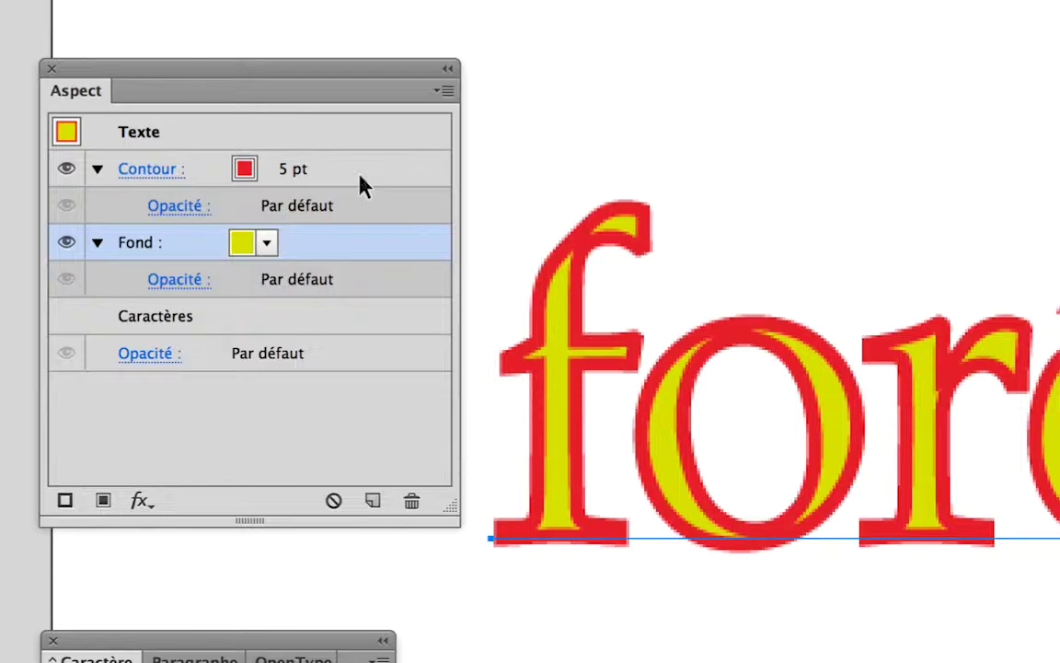
# Drag the Contour row below the Fond row so the red stroke renders behind.
pyautogui.click(368, 177)
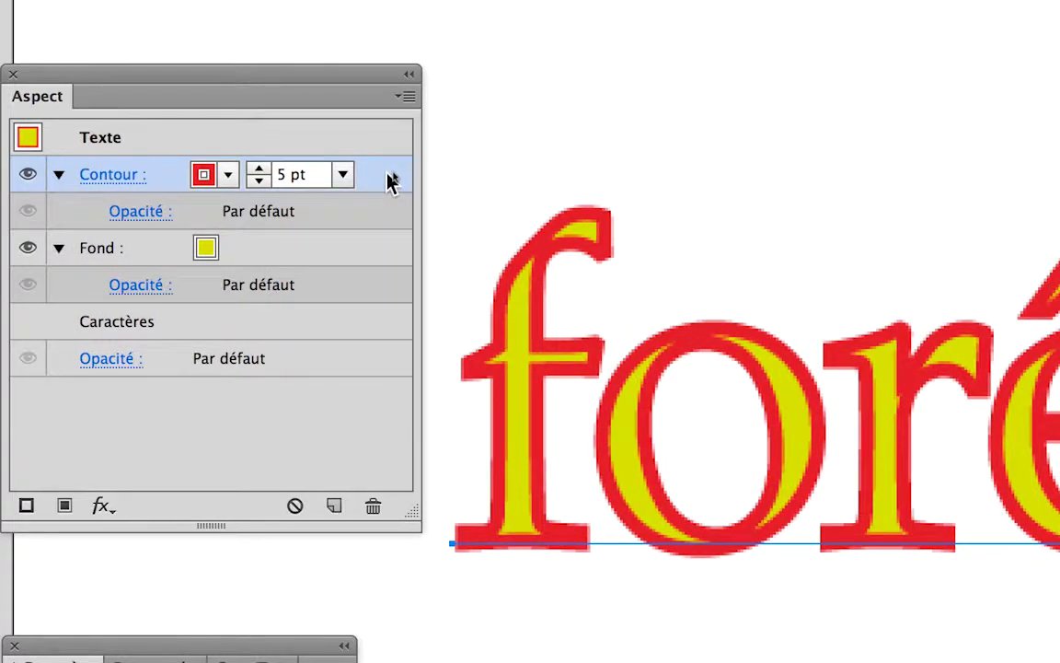
pyautogui.moveTo(387, 179); pyautogui.dragTo(377, 292)
pyautogui.moveTo(383, 219); pyautogui.dragTo(383, 232)
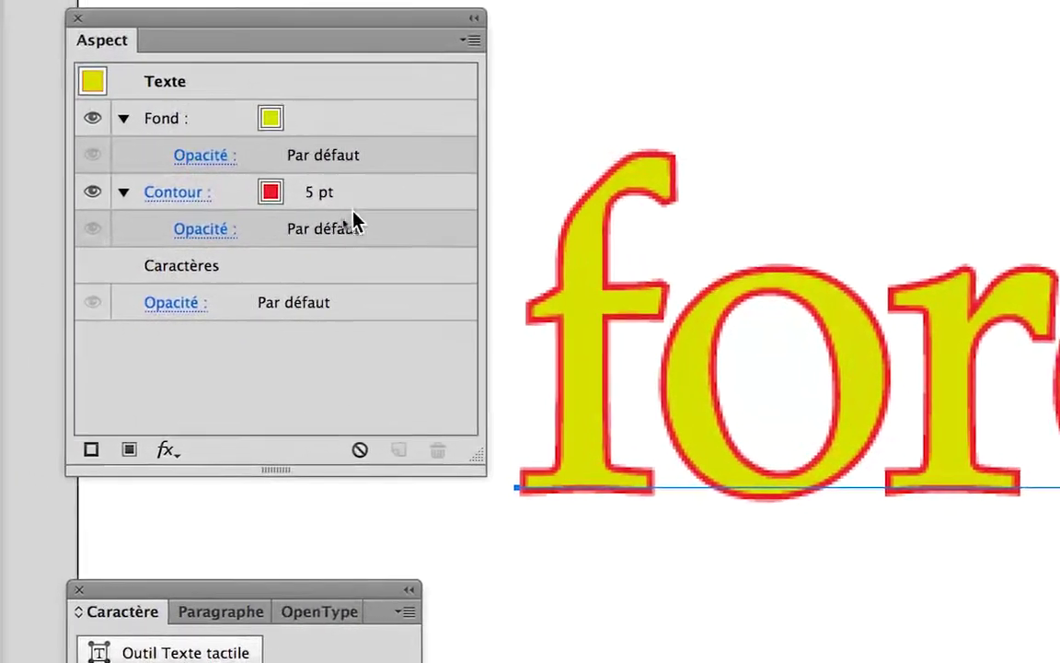
# Raise the red stroke weight to 14 pt and restack it above the yellow fill.
pyautogui.click(346, 200)
pyautogui.click(324, 187)
pyautogui.click(324, 187)
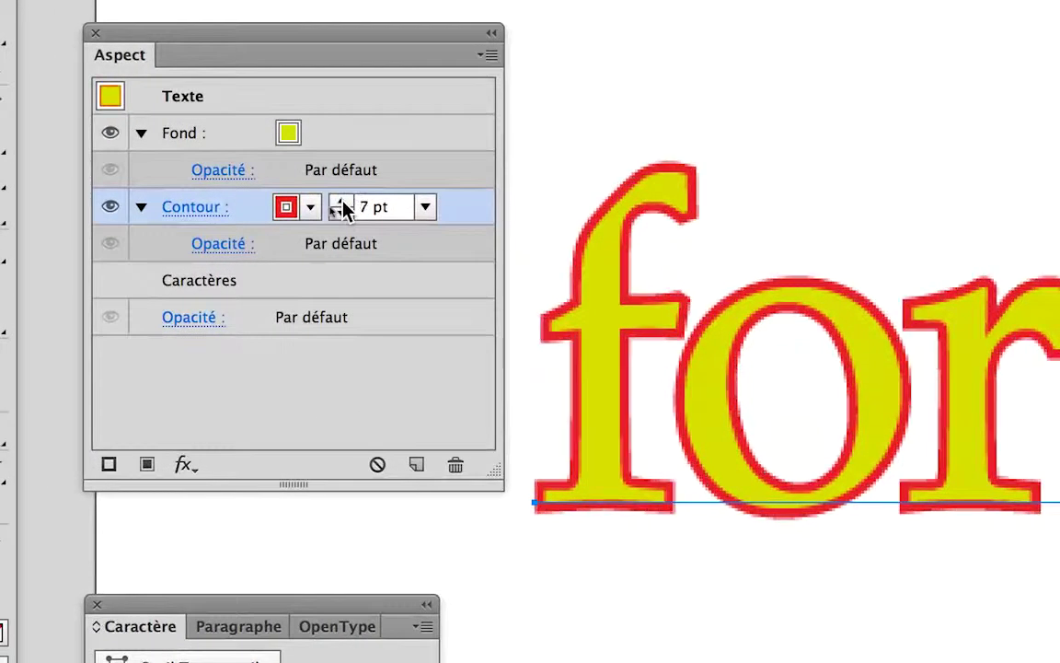
pyautogui.click(324, 187)
pyautogui.click(324, 187)
pyautogui.click(339, 202)
pyautogui.click(339, 202)
pyautogui.click(340, 203)
pyautogui.click(340, 203)
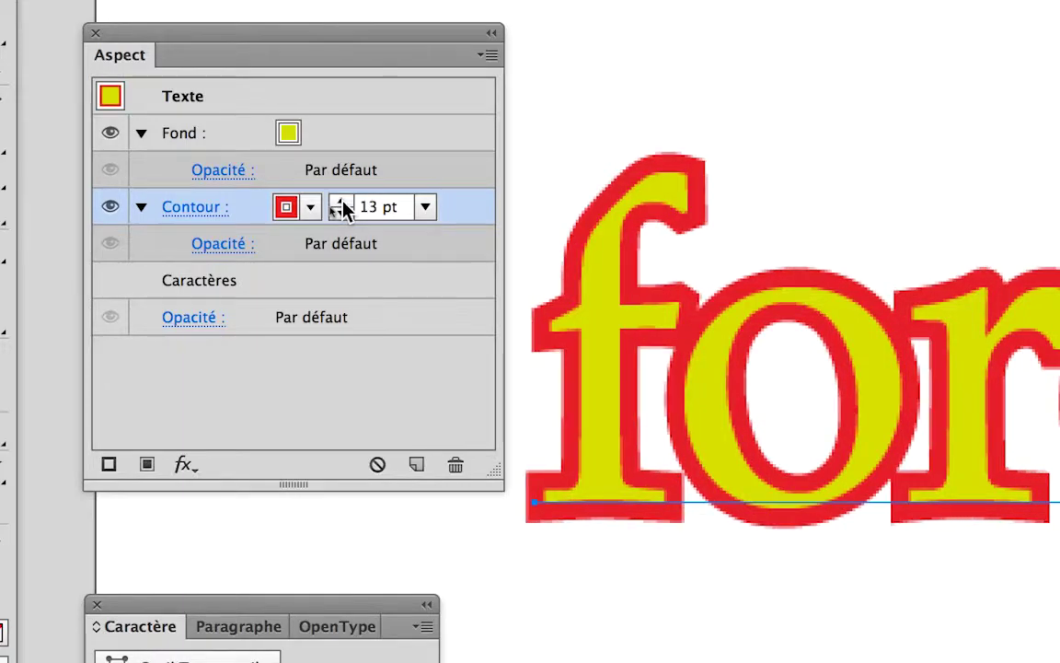
pyautogui.click(340, 202)
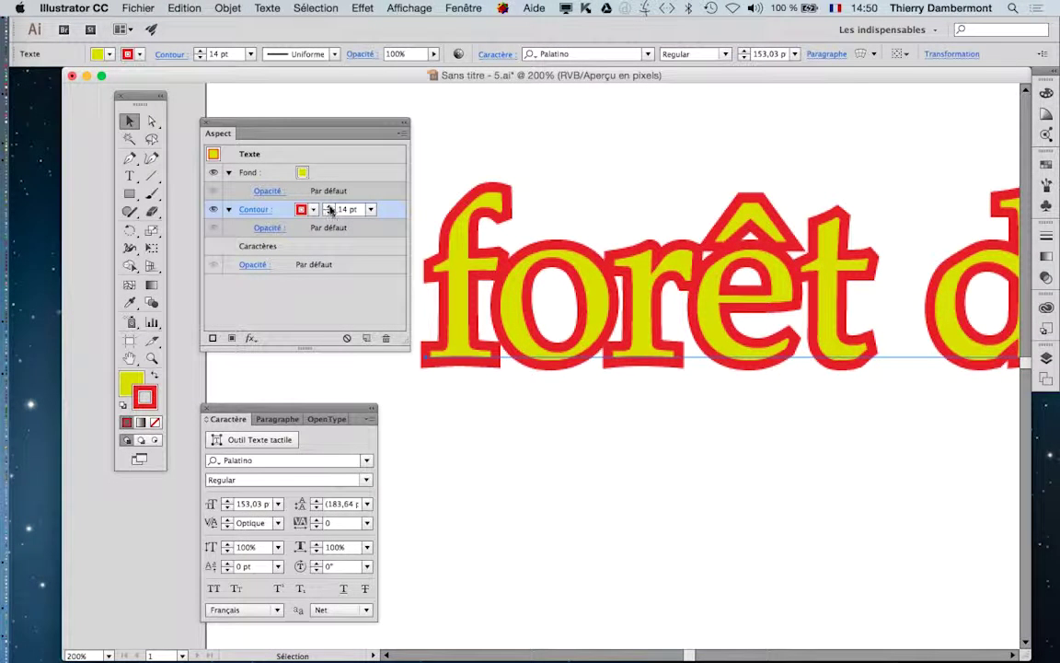
pyautogui.moveTo(386, 168); pyautogui.dragTo(364, 191)
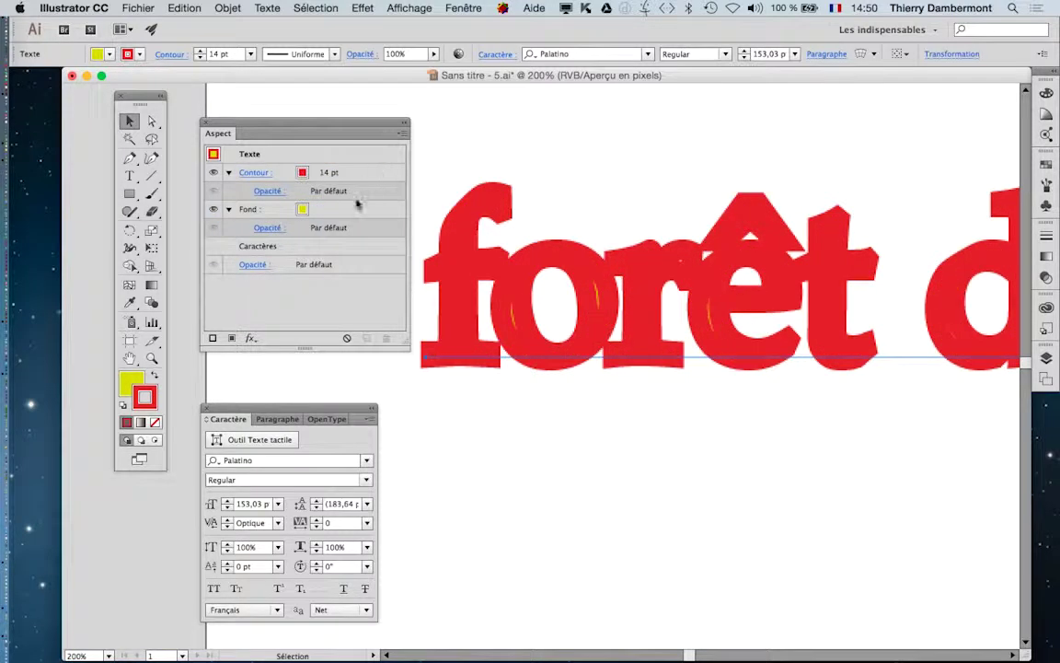
# Lower the forêt text's stroke weight step by step down to 3 pt.
pyautogui.click(329, 176)
pyautogui.click(329, 175)
pyautogui.click(329, 176)
pyautogui.click(328, 175)
pyautogui.click(329, 176)
pyautogui.click(329, 176)
pyautogui.click(328, 176)
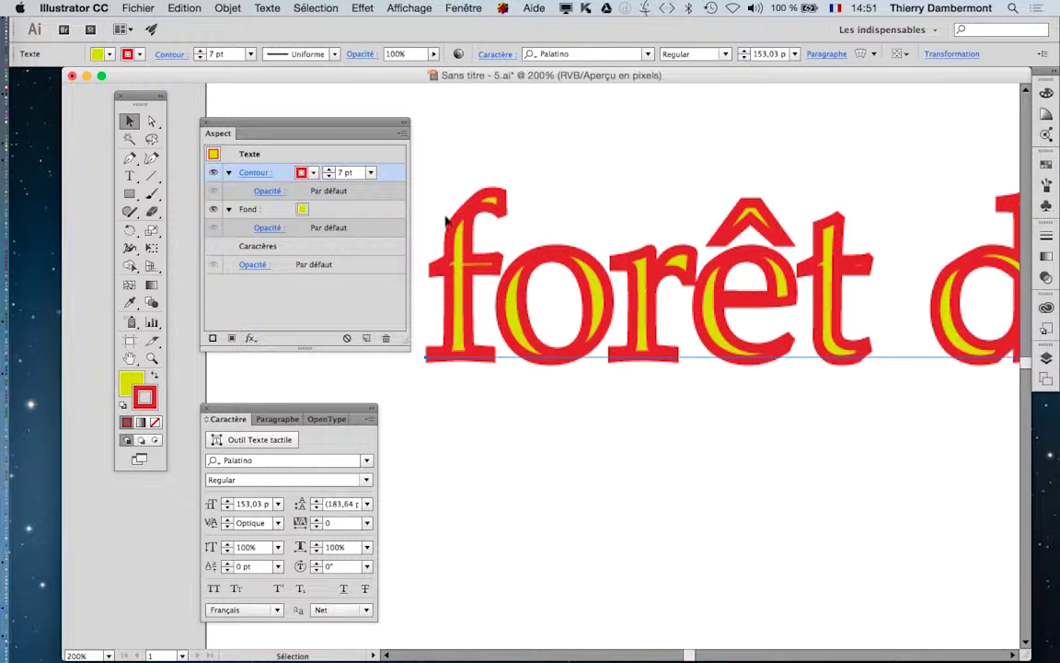
pyautogui.click(328, 177)
pyautogui.click(328, 177)
pyautogui.click(329, 176)
pyautogui.click(329, 177)
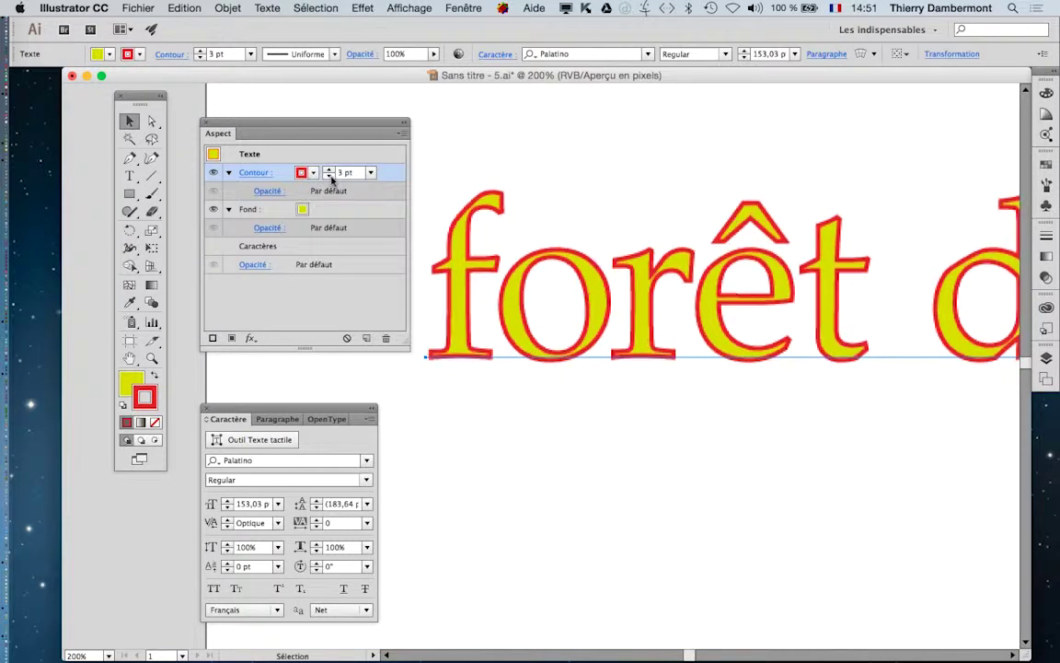
# Raise the stroke back to 8 pt and move it below the yellow fill.
pyautogui.click(329, 170)
pyautogui.click(330, 170)
pyautogui.click(330, 169)
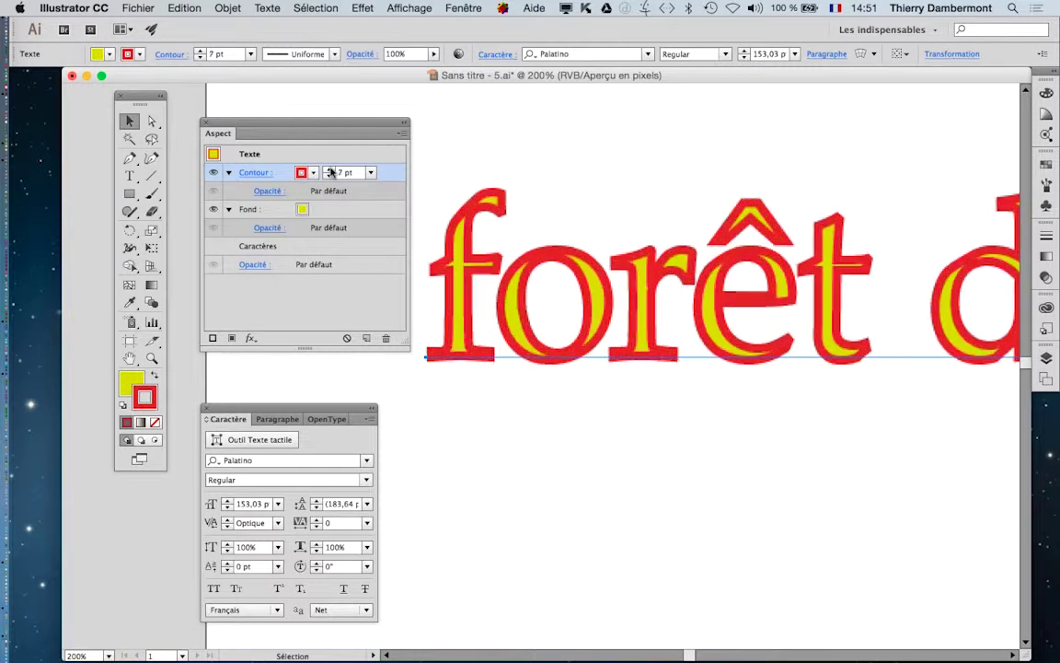
pyautogui.click(330, 169)
pyautogui.click(329, 169)
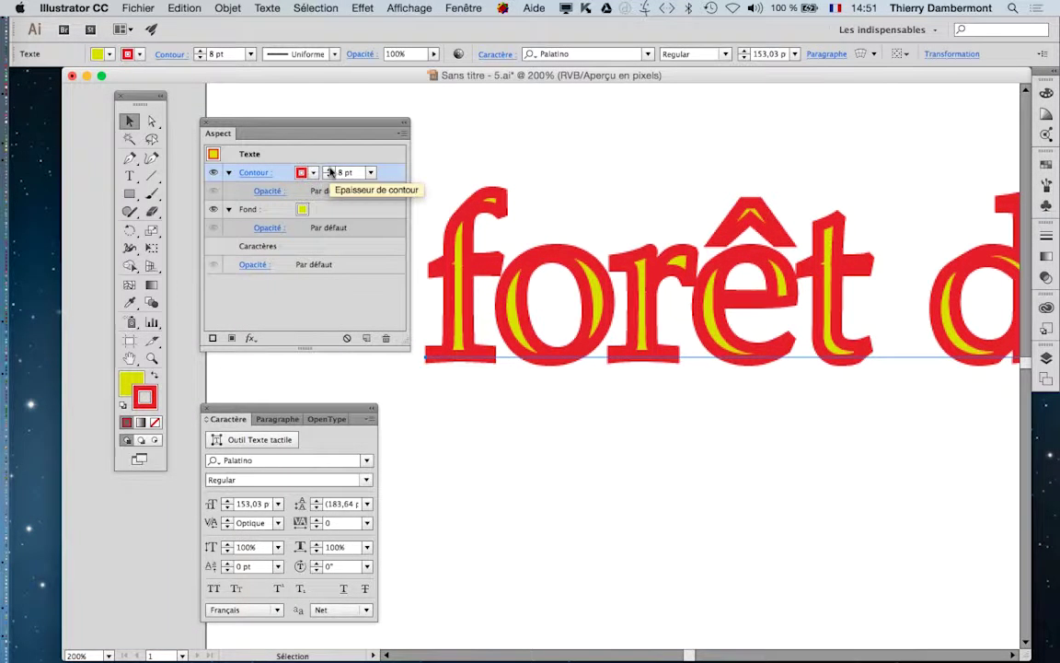
pyautogui.moveTo(348, 174); pyautogui.dragTo(385, 234)
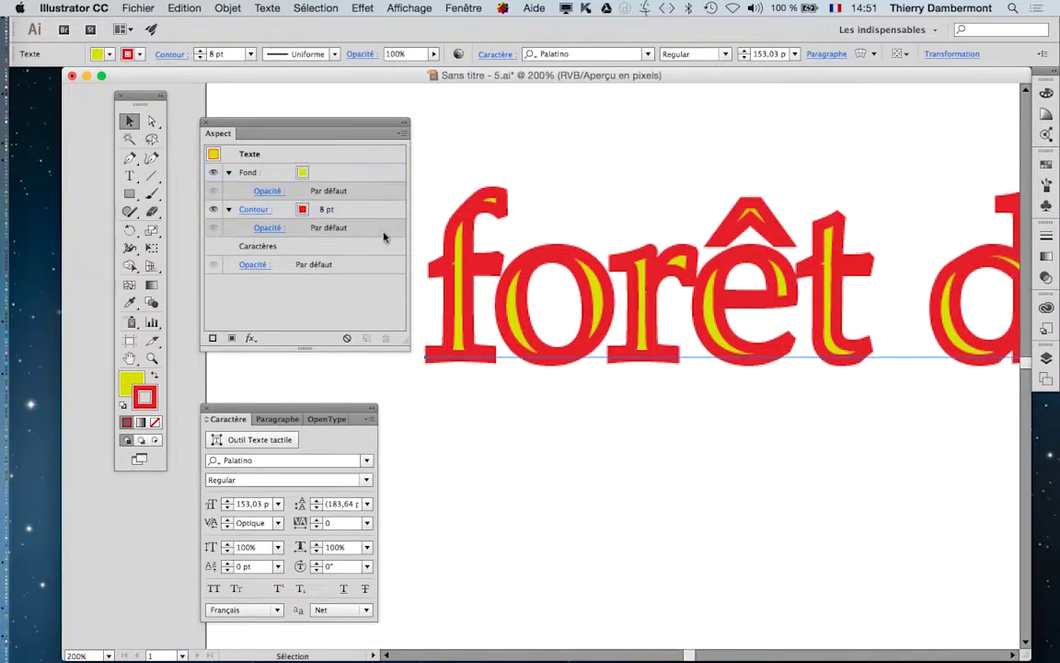
# Thicken the red stroke step by step up to 20 pt.
pyautogui.click(329, 212)
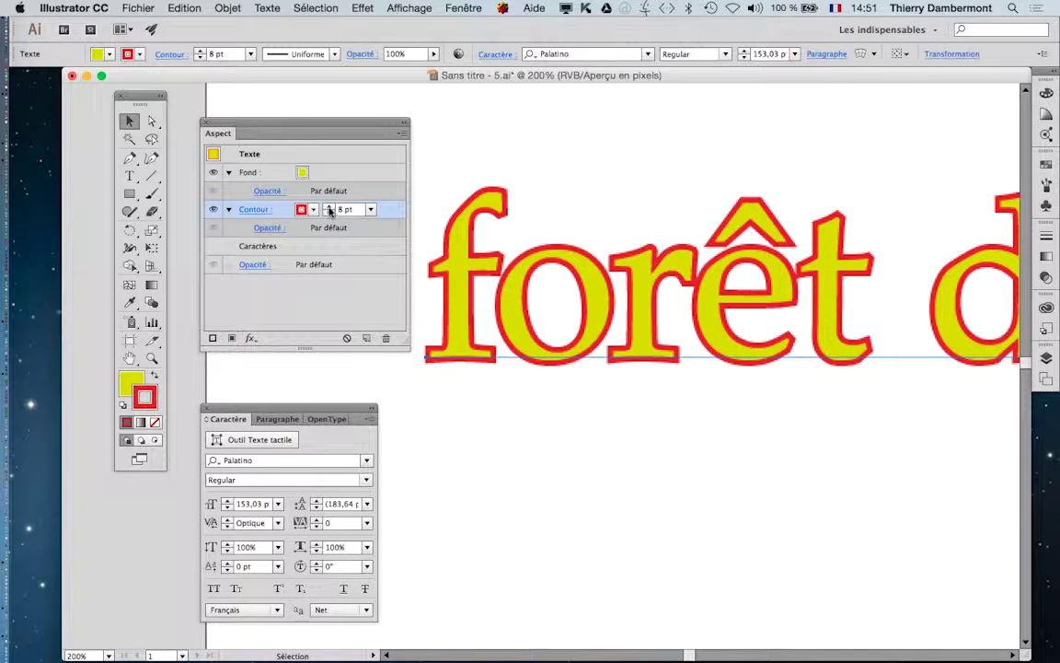
pyautogui.click(329, 207)
pyautogui.click(329, 207)
pyautogui.click(329, 207)
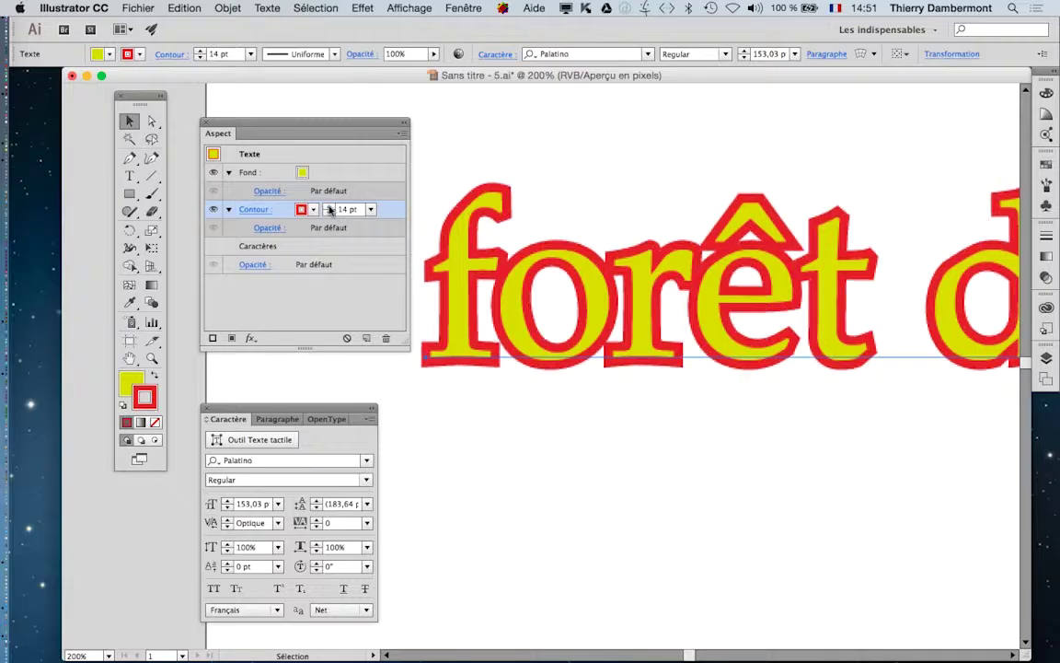
pyautogui.click(328, 207)
pyautogui.click(329, 208)
pyautogui.click(330, 208)
pyautogui.click(330, 208)
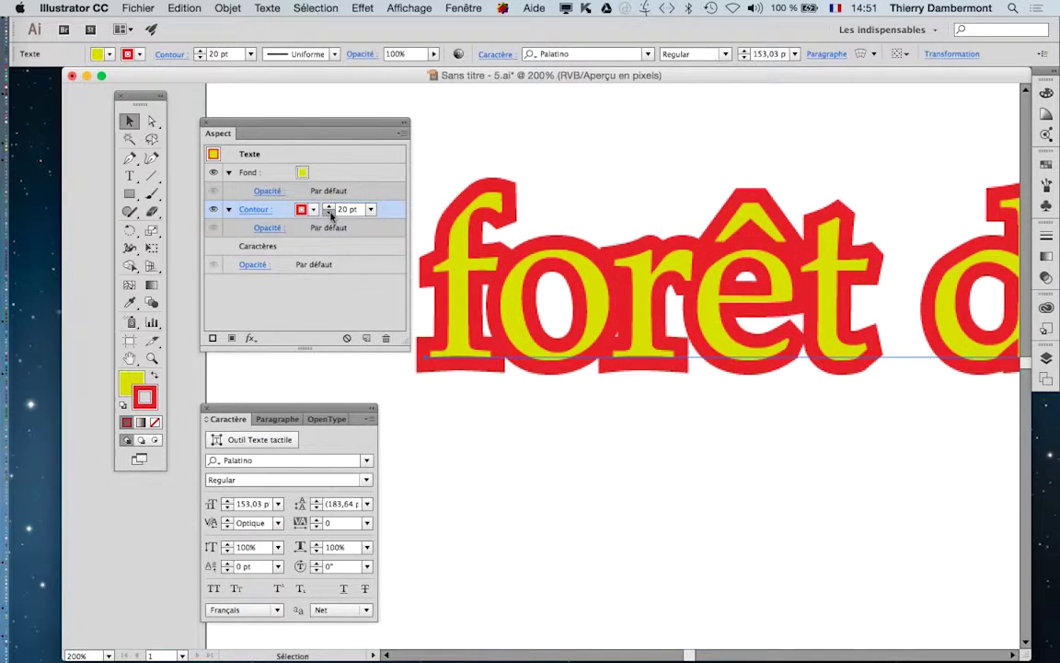
# Thin the stroke back through 14 pt and 9 pt, settling on 10 pt.
pyautogui.click(330, 213)
pyautogui.click(330, 214)
pyautogui.click(330, 213)
pyautogui.click(330, 214)
pyautogui.click(329, 213)
pyautogui.click(330, 213)
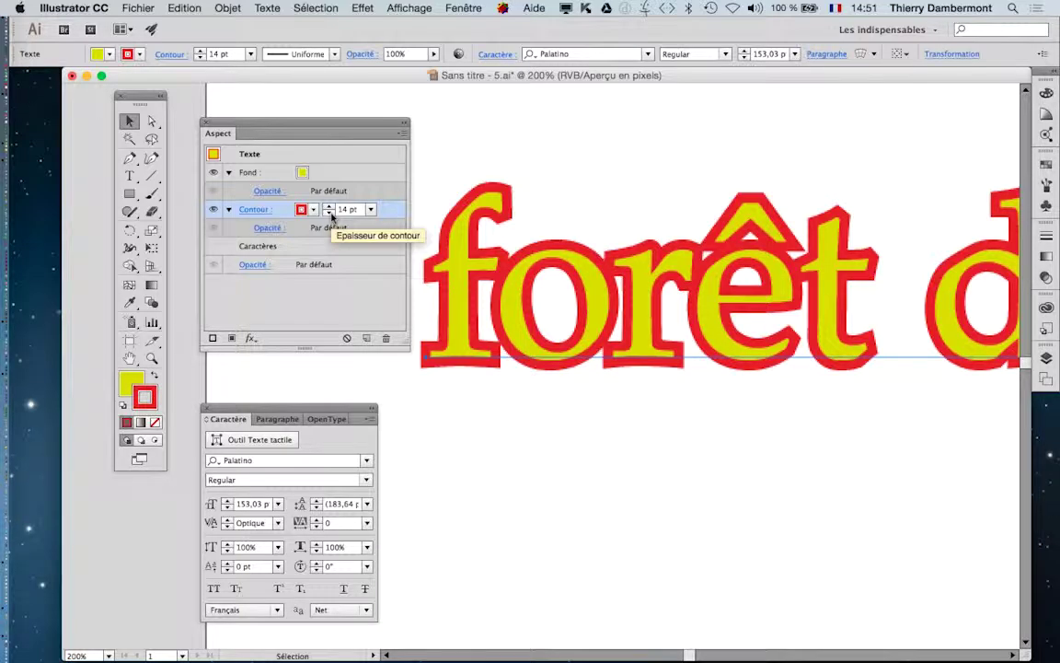
pyautogui.click(330, 214)
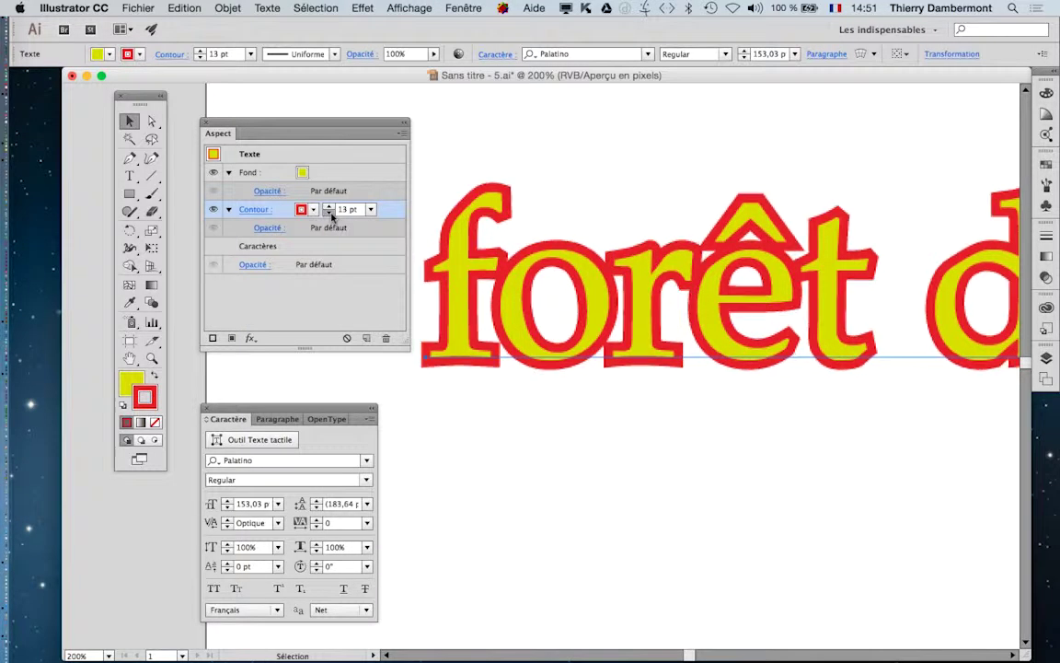
pyautogui.click(329, 214)
pyautogui.click(330, 214)
pyautogui.click(329, 214)
pyautogui.click(330, 213)
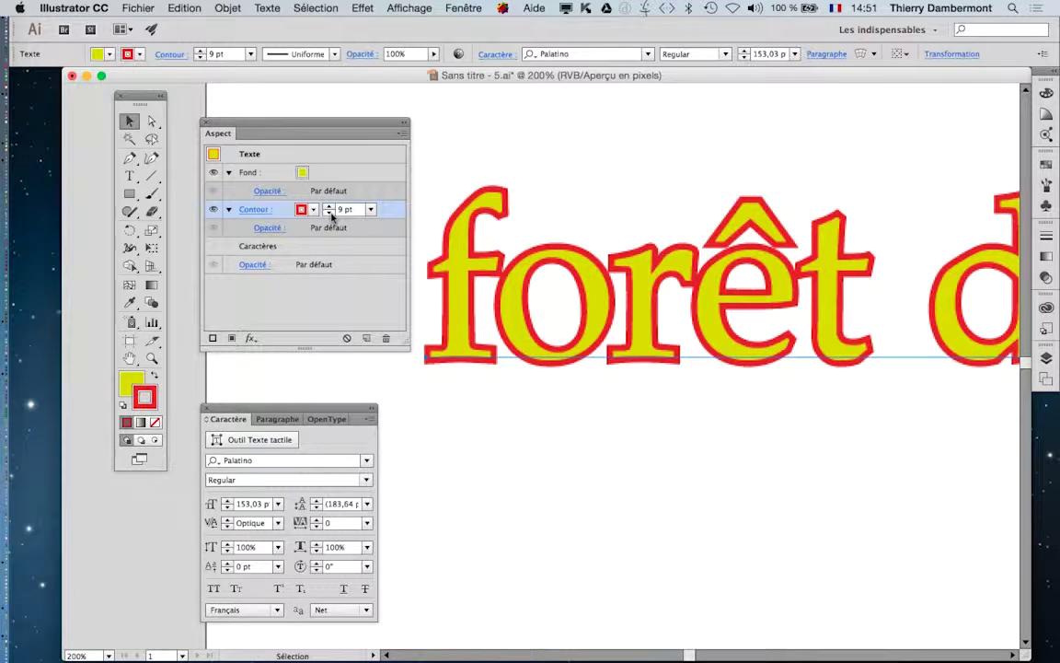
pyautogui.click(329, 207)
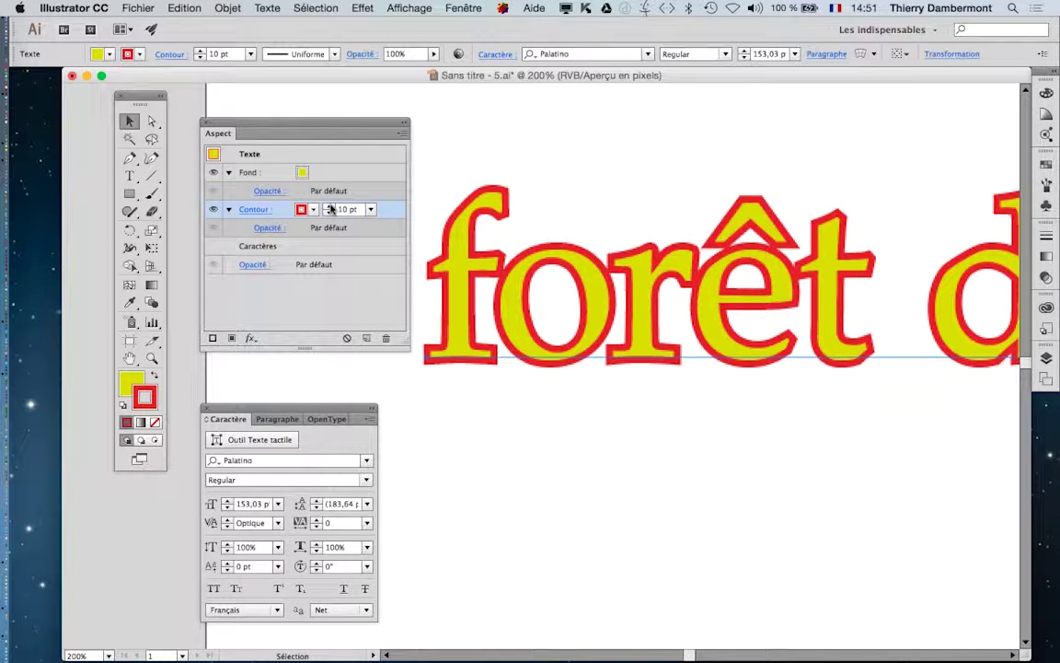
pyautogui.click(137, 7)
# Save the document as Sans titre - 6.ai, accepting the default Illustrator options.
pyautogui.press('super+shift+s')
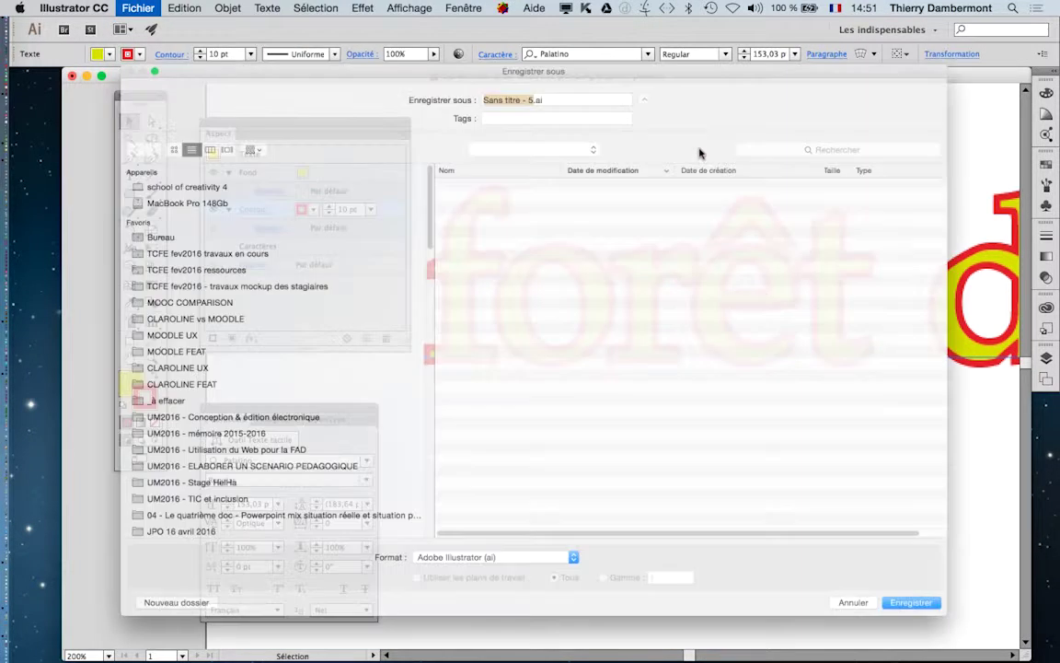
pyautogui.click(535, 60)
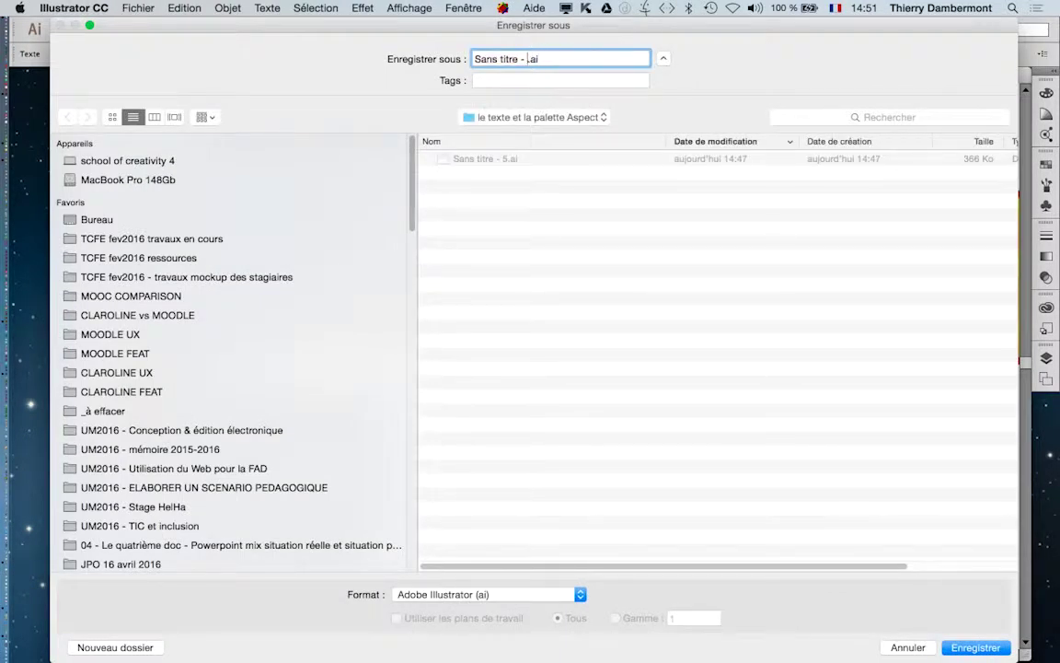
pyautogui.press('Return')
pyautogui.click(658, 540)
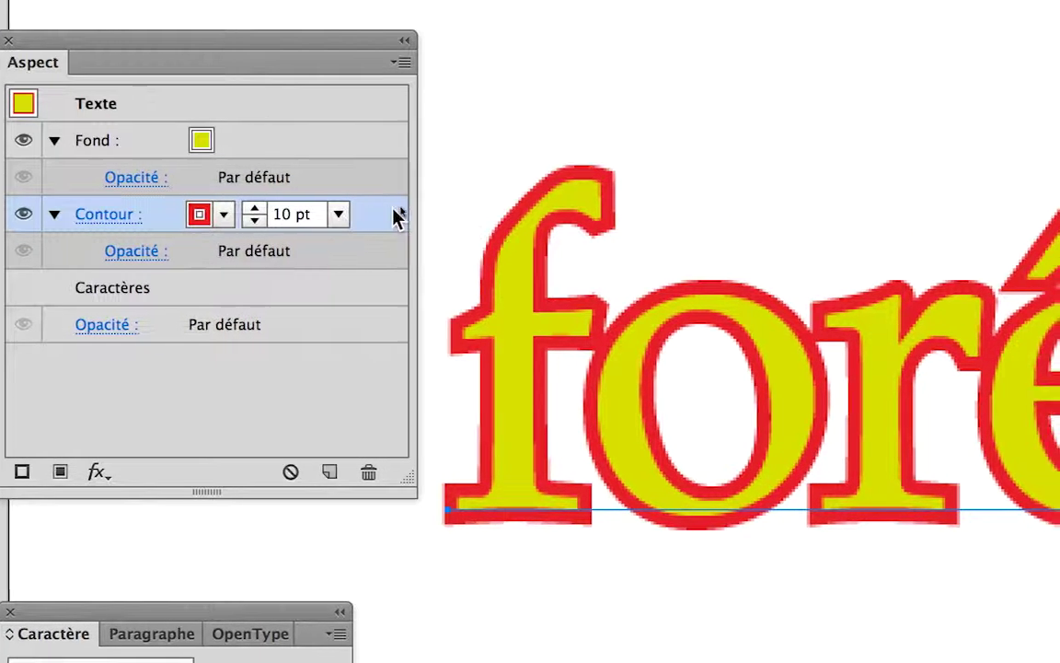
# Try restacking the red stroke above the fill, and show then hide the Contour panel.
pyautogui.moveTo(395, 217); pyautogui.dragTo(390, 108)
pyautogui.moveTo(388, 173); pyautogui.dragTo(392, 180)
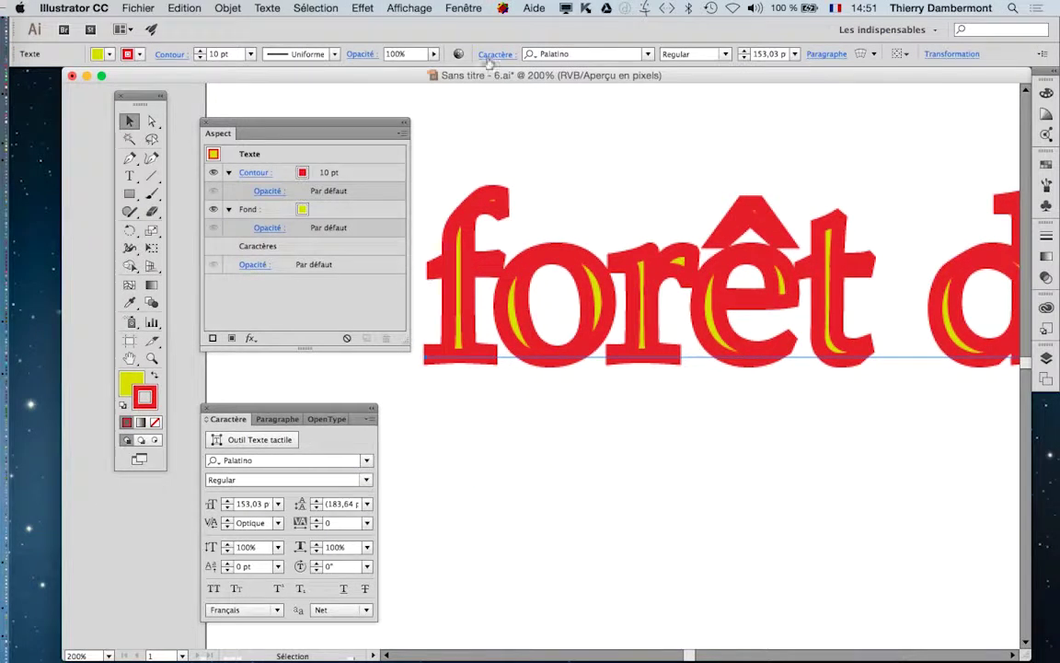
pyautogui.click(481, 9)
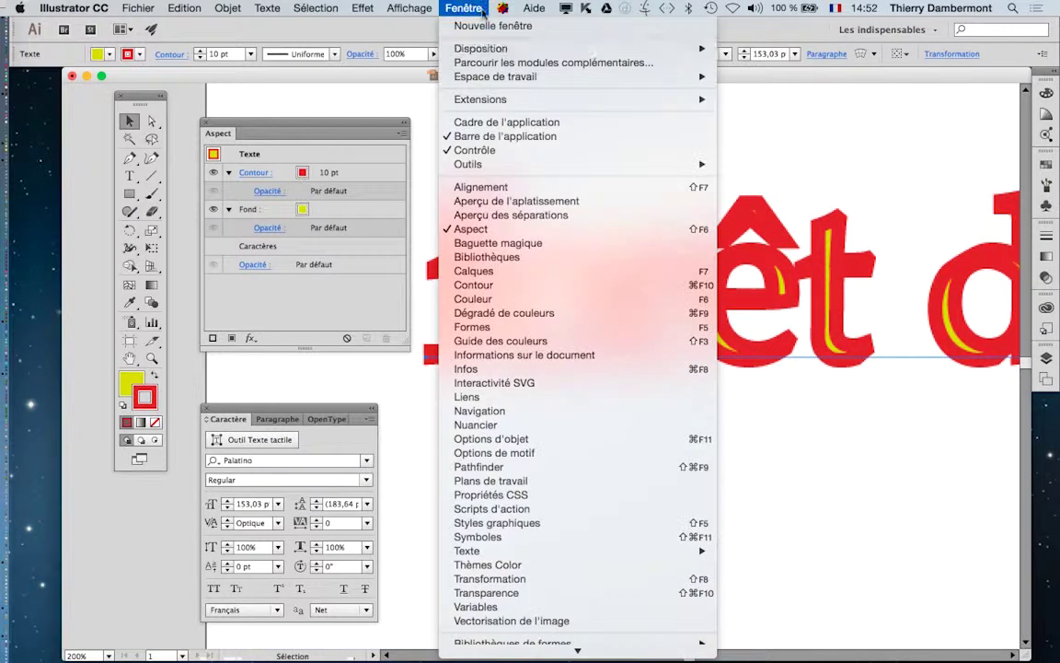
pyautogui.click(515, 285)
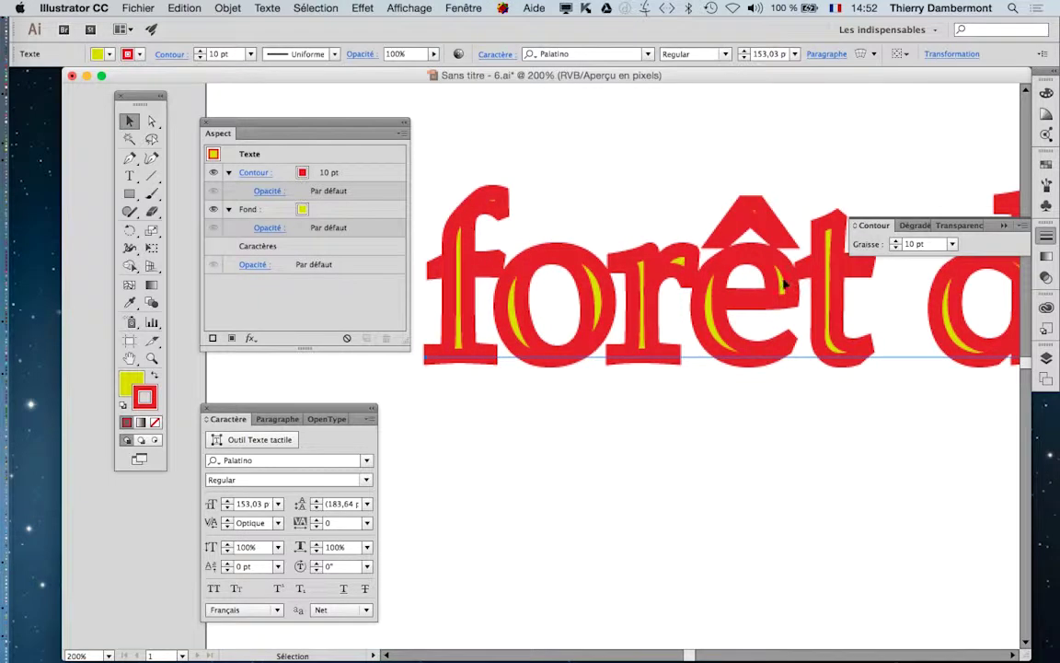
pyautogui.click(877, 233)
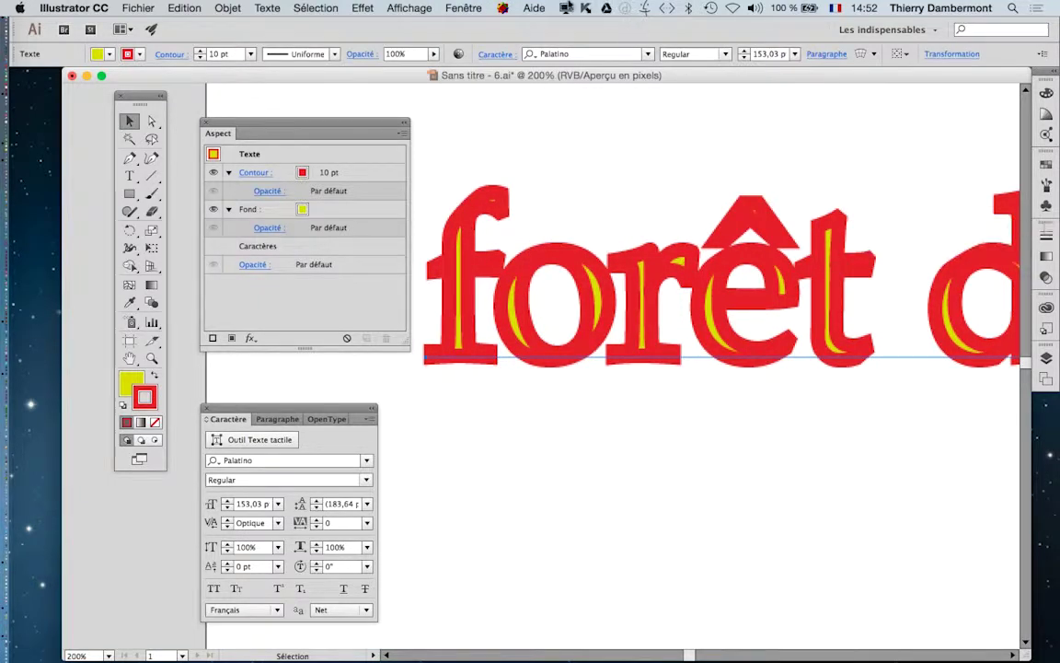
pyautogui.click(463, 8)
pyautogui.click(515, 285)
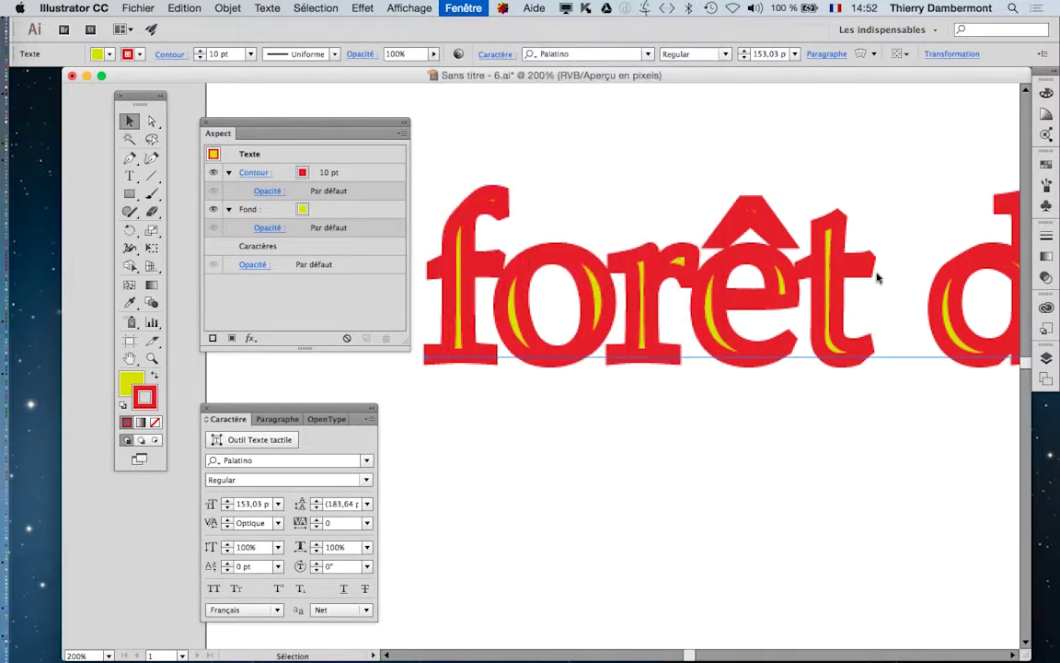
# Float the Contour panel fully expanded off the artwork, collapsing the gradient and transparency panels.
pyautogui.moveTo(834, 214); pyautogui.dragTo(649, 143)
pyautogui.click(1005, 226)
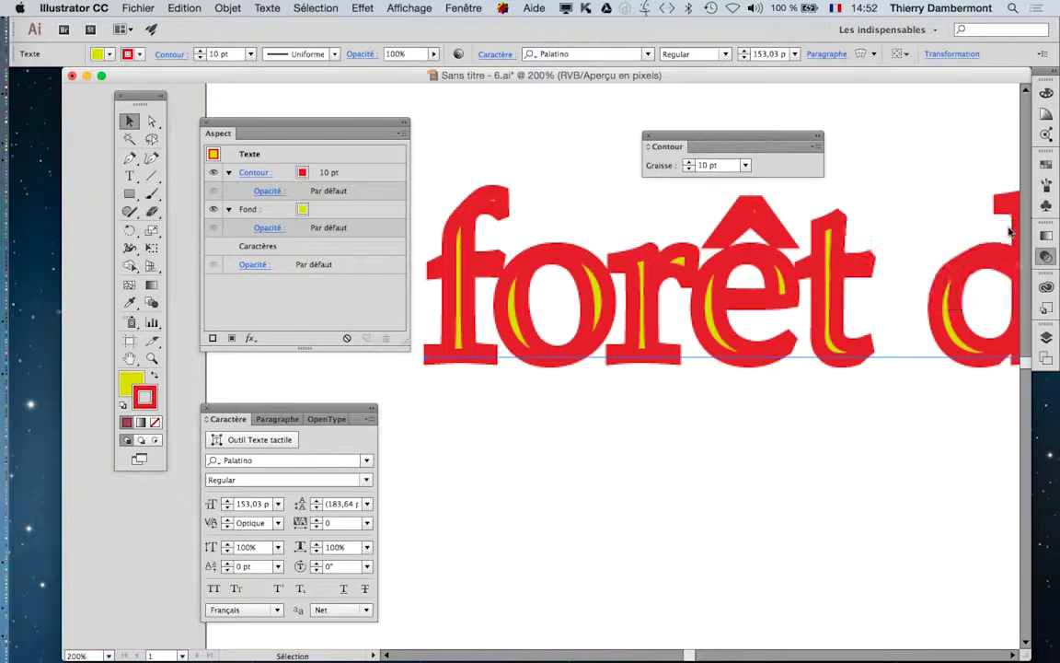
pyautogui.doubleClick(673, 149)
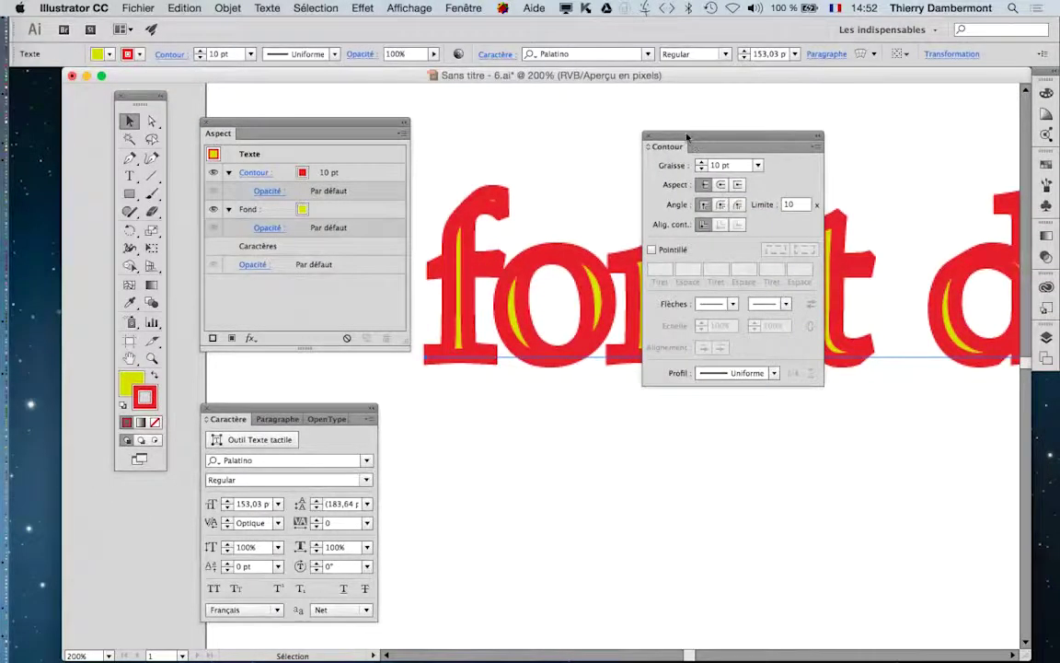
pyautogui.moveTo(687, 136); pyautogui.dragTo(772, 421)
# Move the 10 pt red stroke below the yellow fill and zoom out to 100%.
pyautogui.click(368, 177)
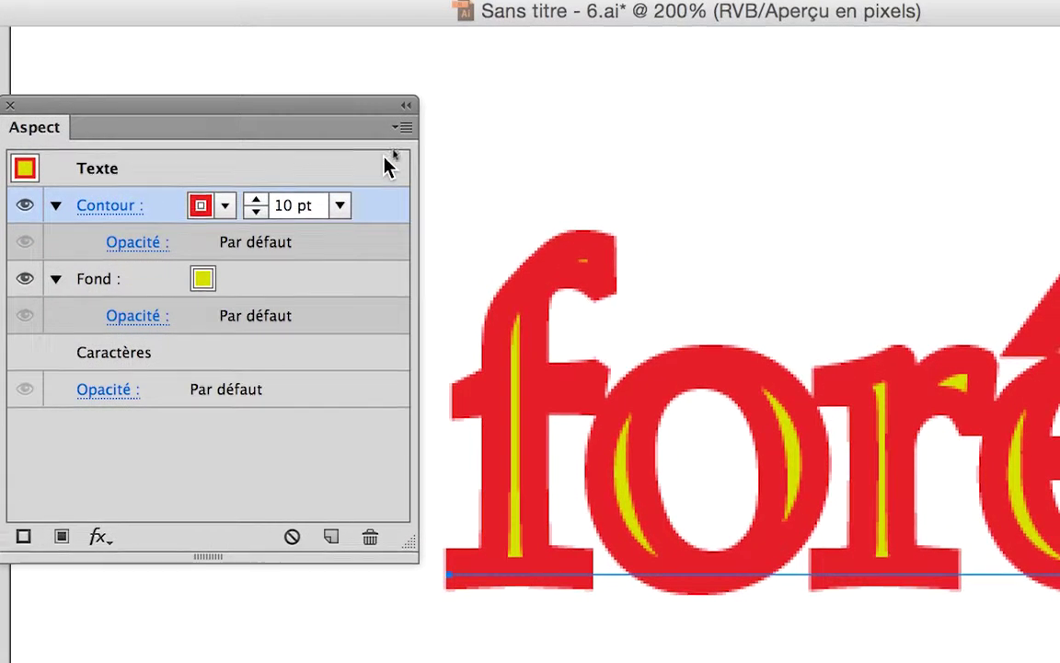
pyautogui.moveTo(391, 205); pyautogui.dragTo(383, 229)
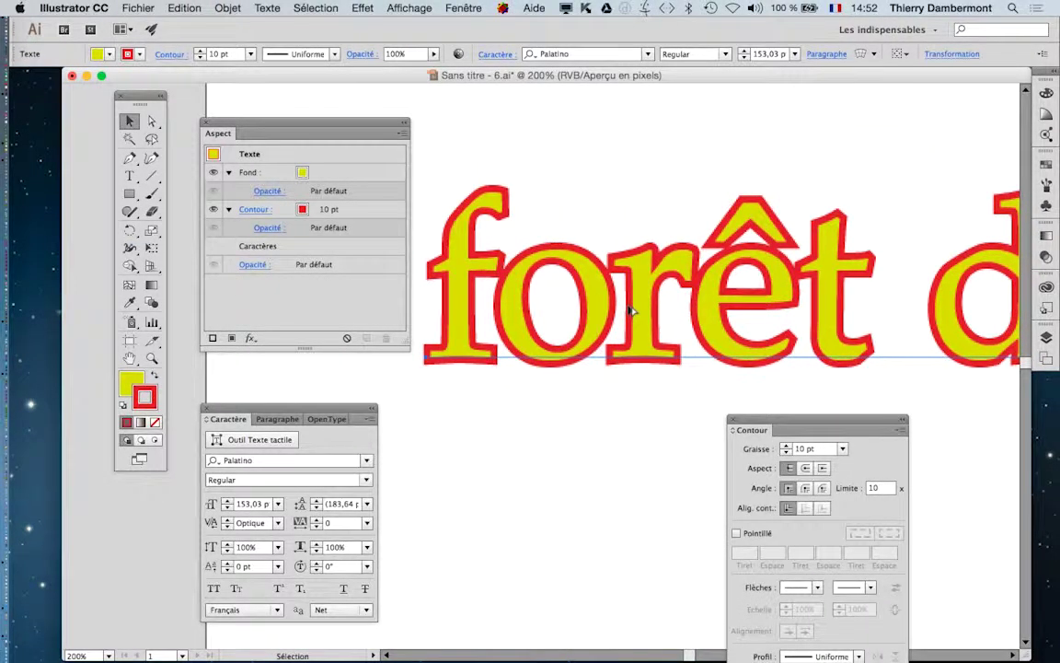
pyautogui.press('super+1')
# Try the Orchidée pink and then the blue Ciel gradient as the text fill.
pyautogui.scroll(-3, 594, 324)
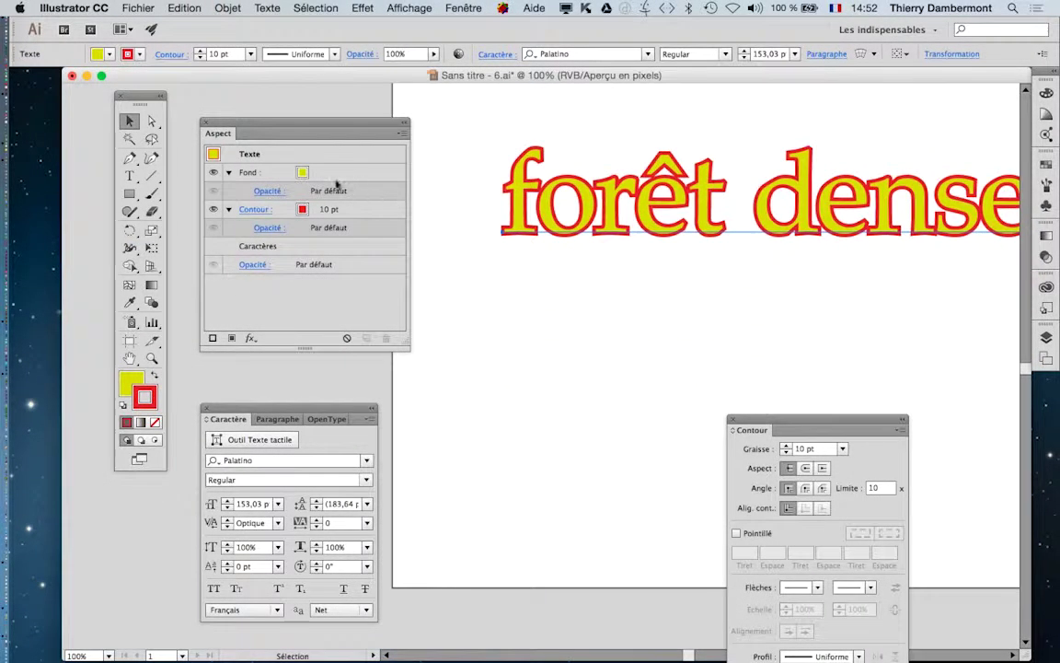
pyautogui.click(314, 174)
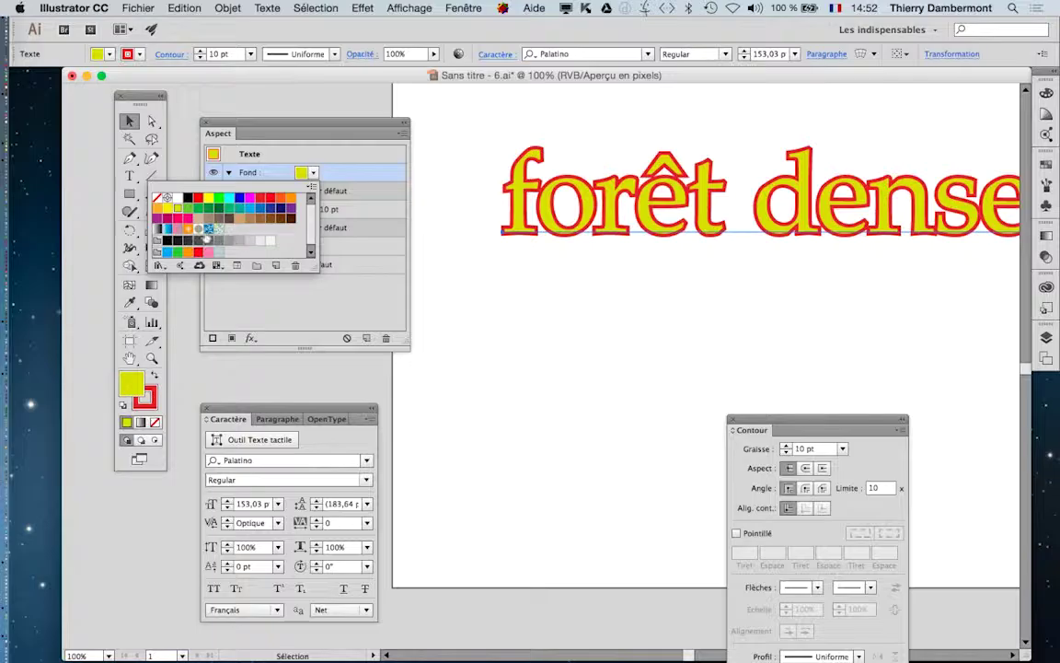
pyautogui.click(176, 232)
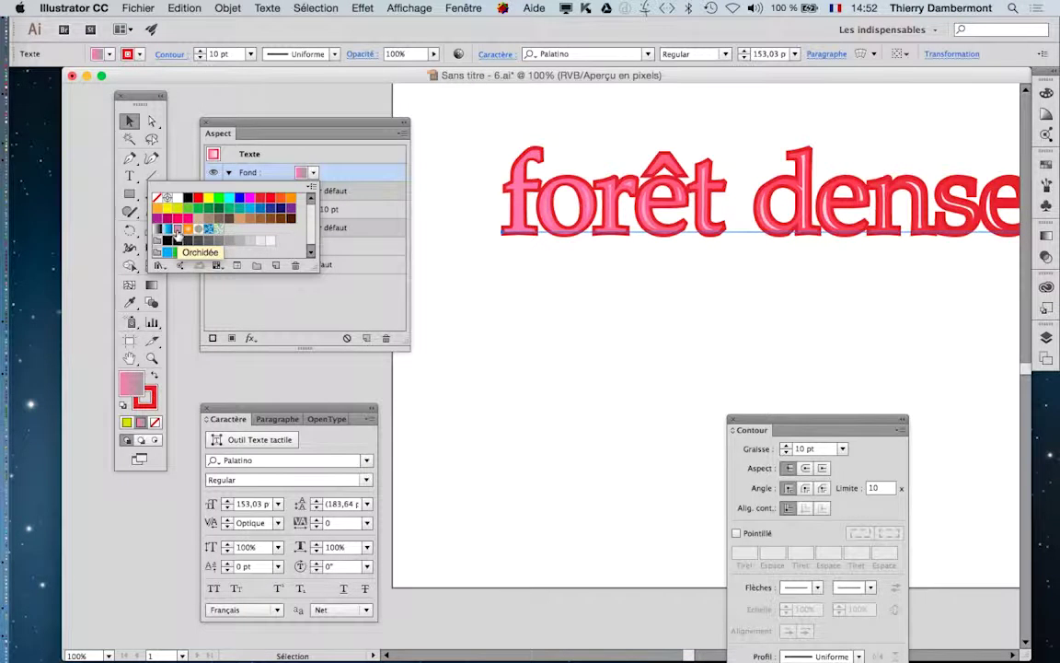
pyautogui.click(256, 279)
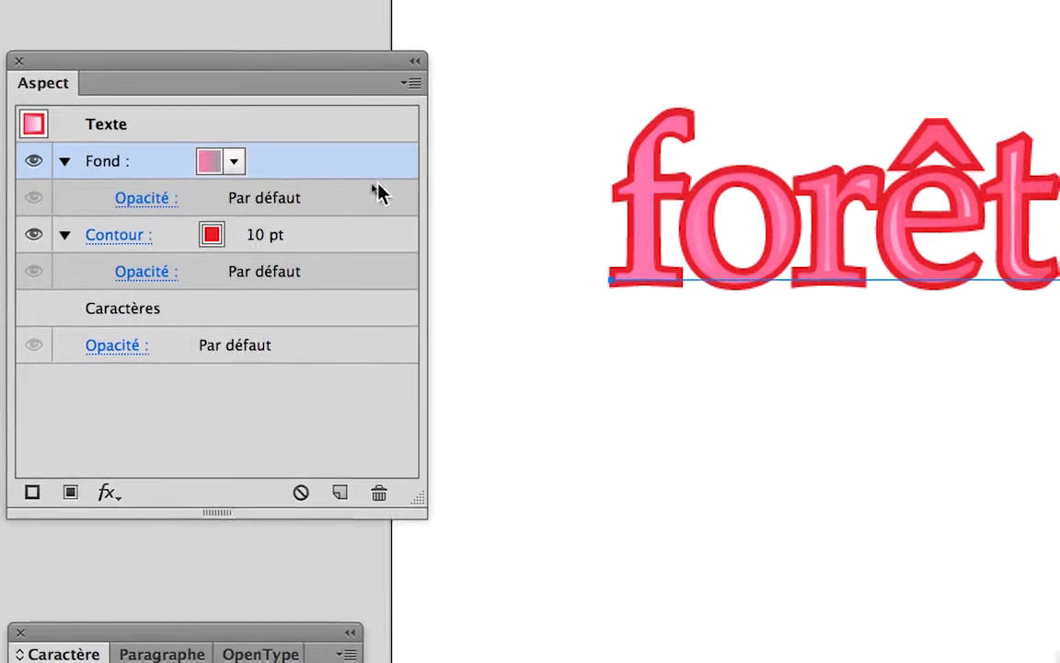
pyautogui.click(313, 172)
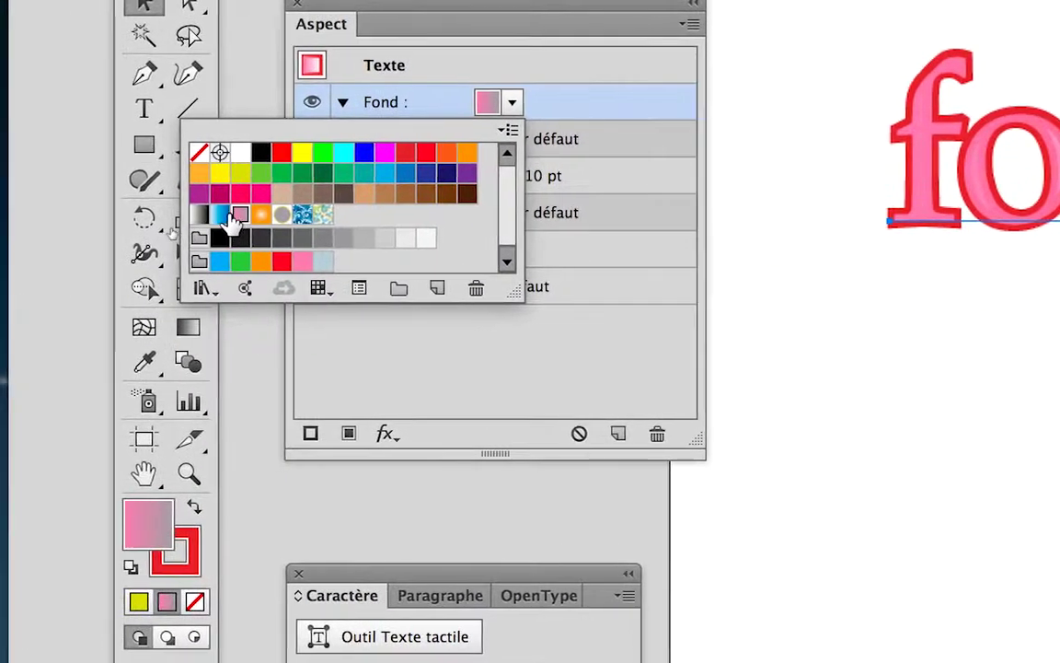
pyautogui.click(53, 272)
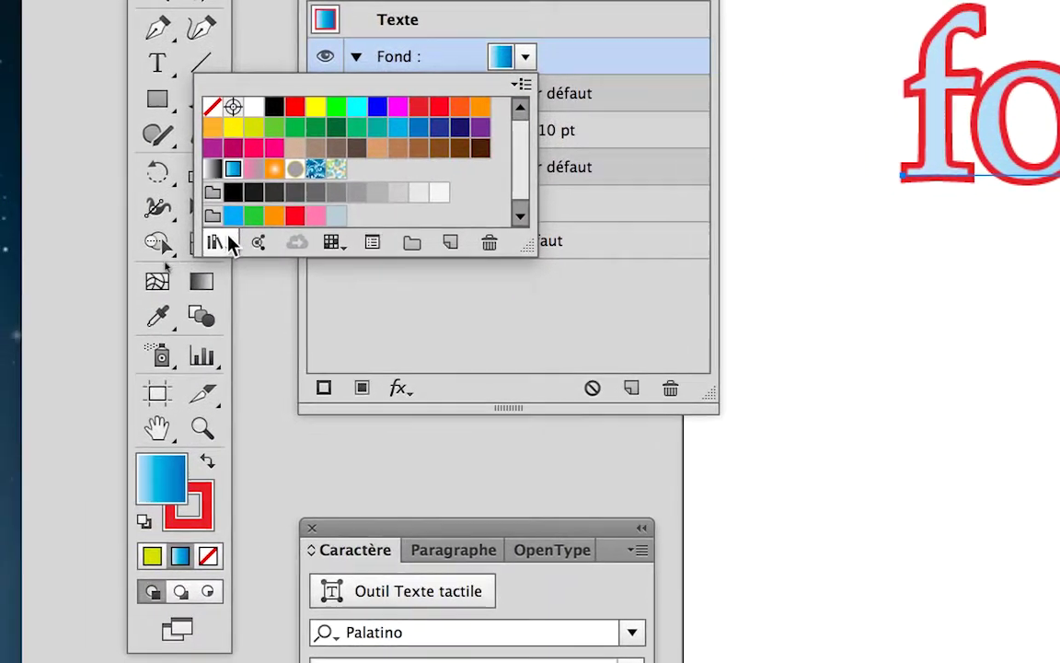
# Load the Feuillage gradient library and fill the text with a pale yellow-green gradient.
pyautogui.click(229, 237)
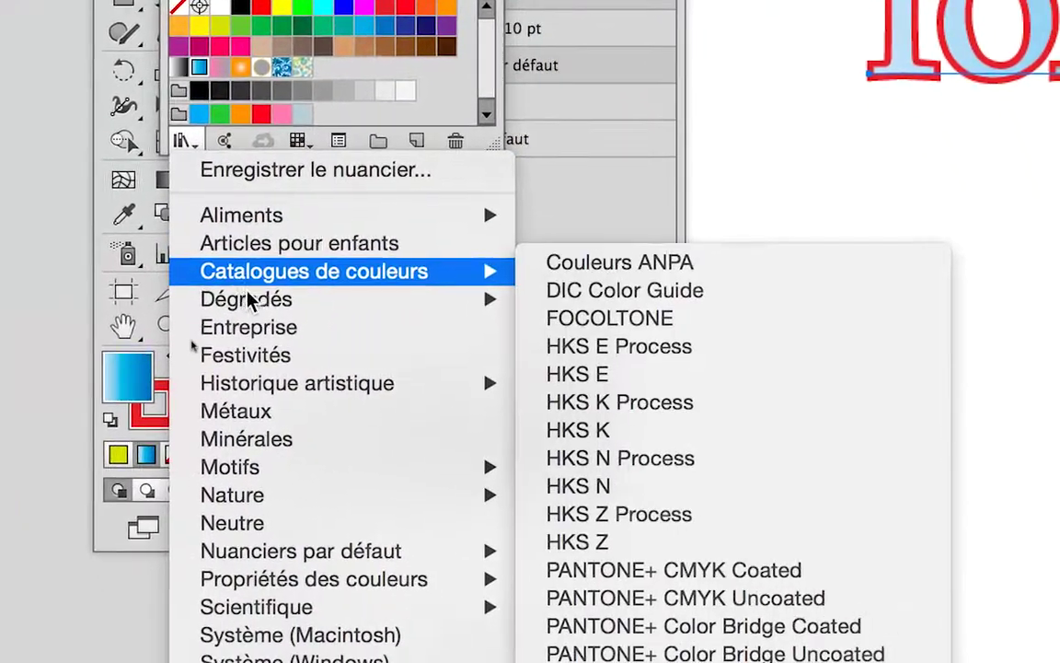
pyautogui.moveTo(402, 395)
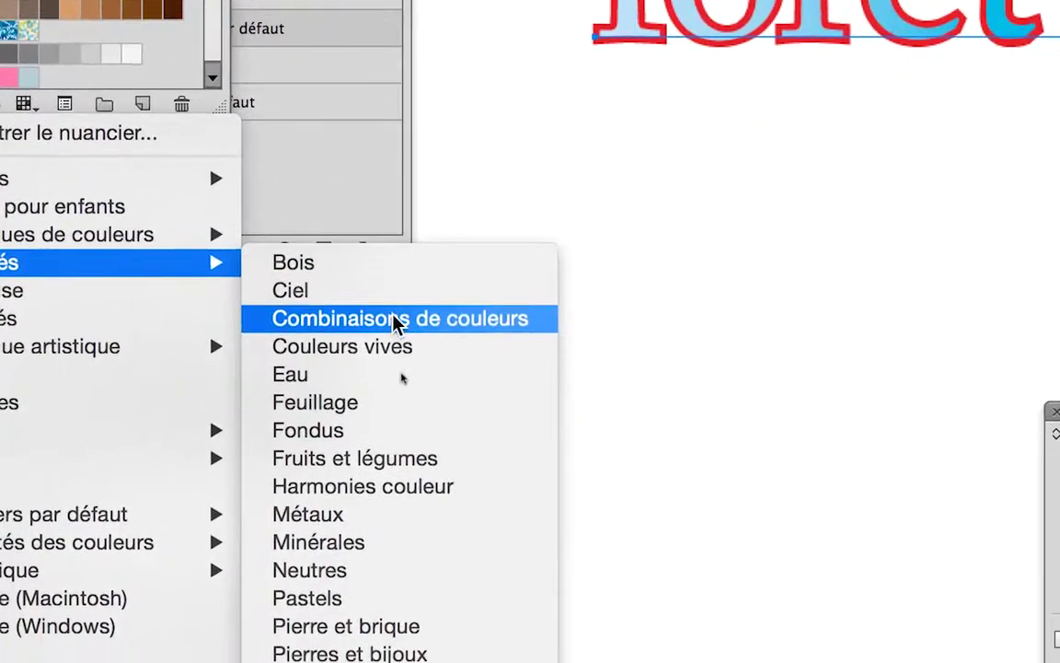
pyautogui.click(395, 355)
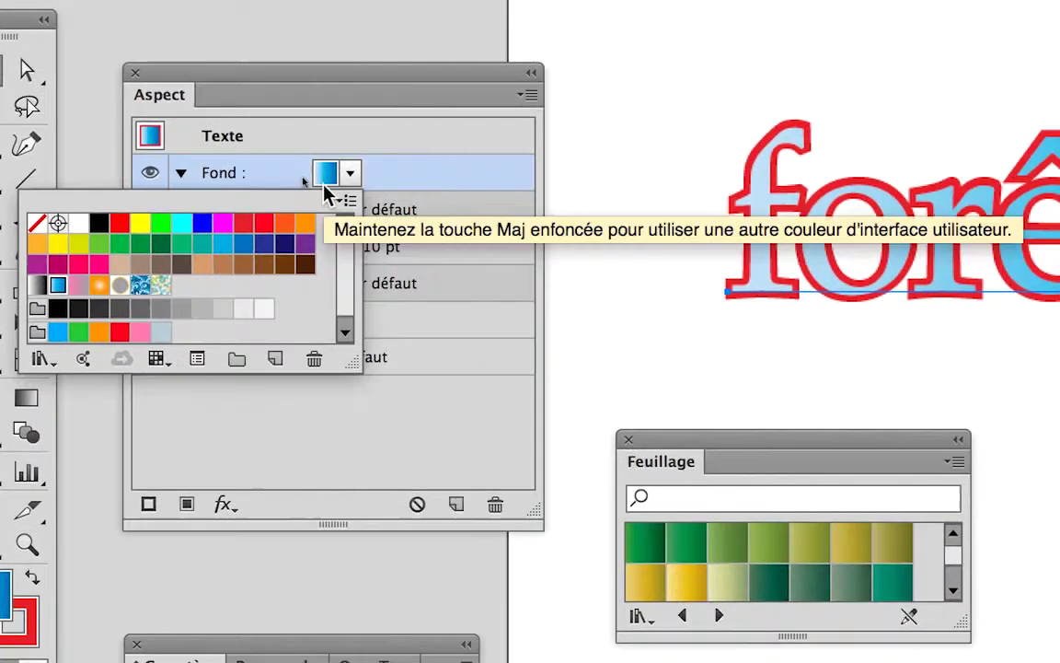
pyautogui.click(416, 136)
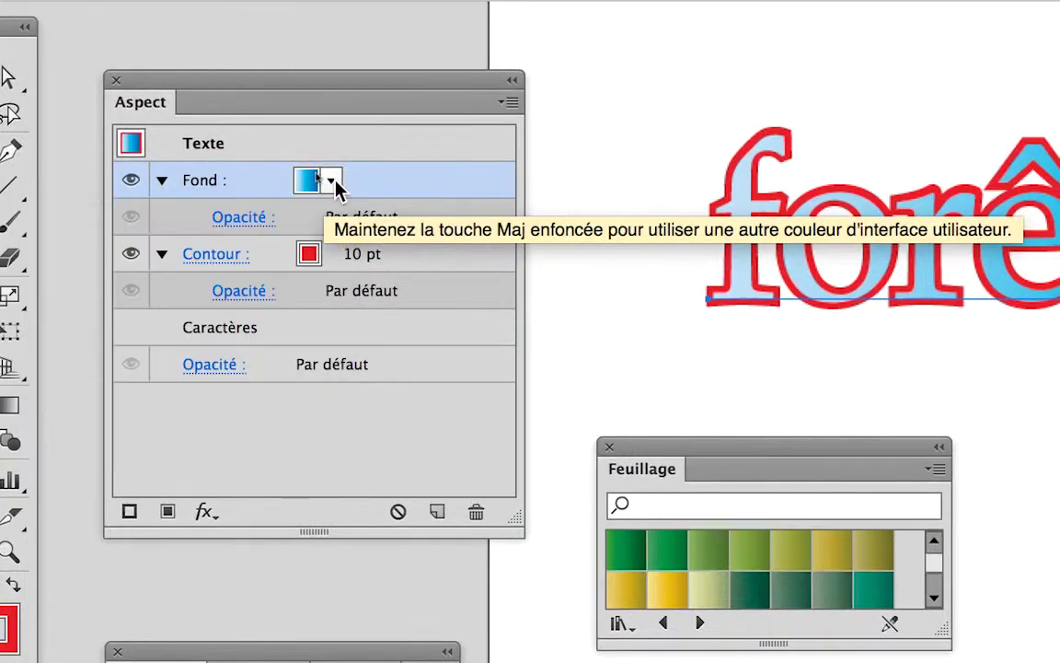
pyautogui.click(416, 136)
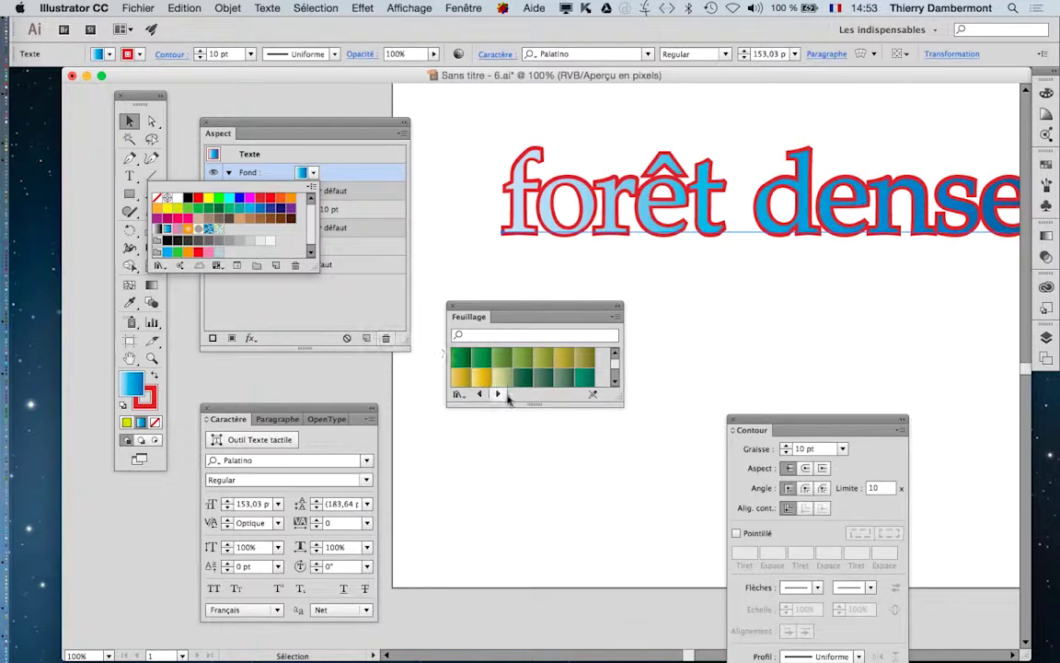
pyautogui.click(509, 398)
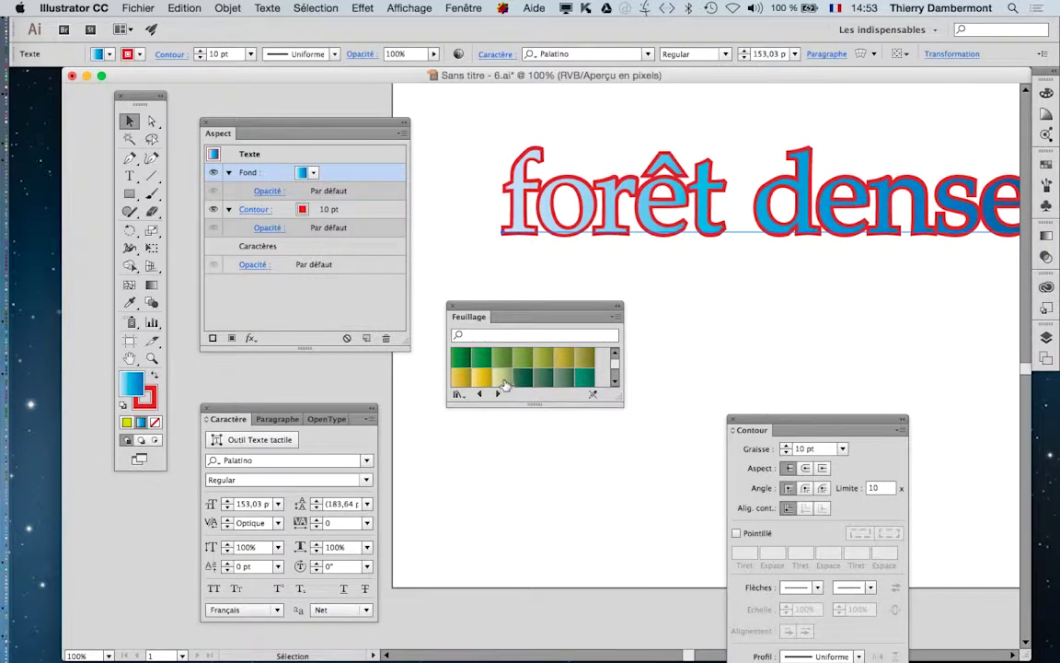
pyautogui.click(504, 383)
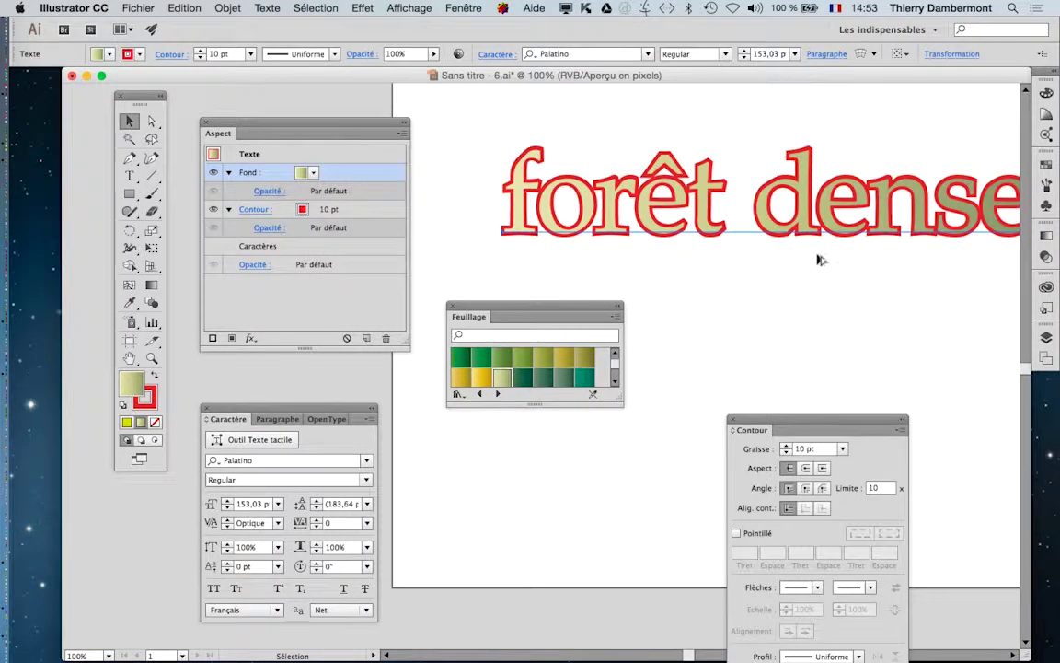
pyautogui.scroll(-2, 822, 259)
# Set the foliage gradient to Radial (76,9°, 100% ratio) and drag it across dense.
pyautogui.click(152, 285)
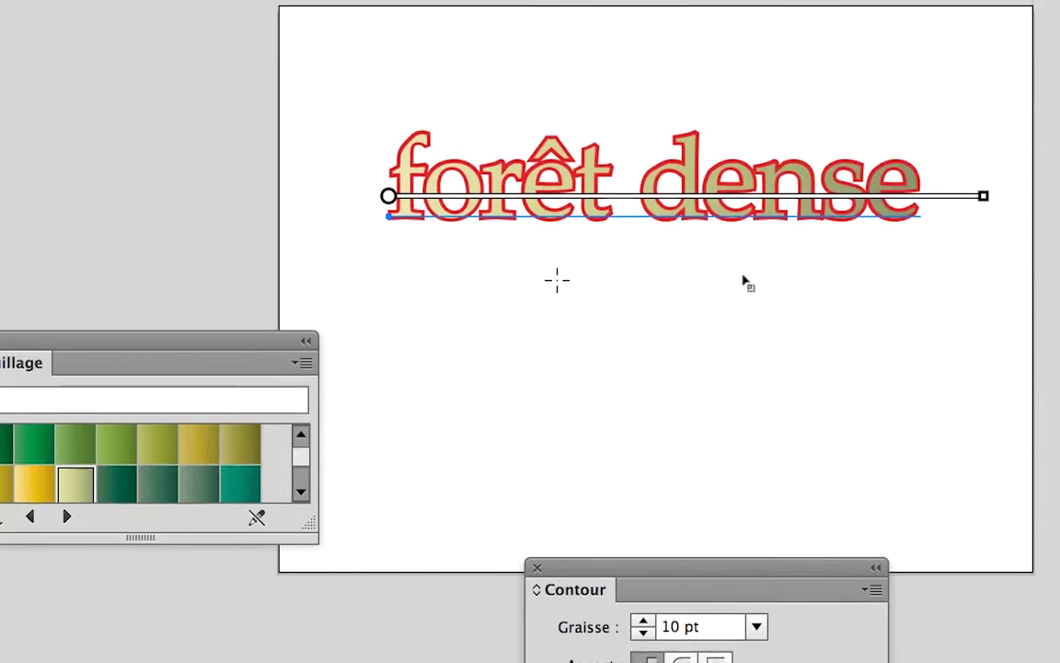
pyautogui.moveTo(557, 281); pyautogui.dragTo(595, 88)
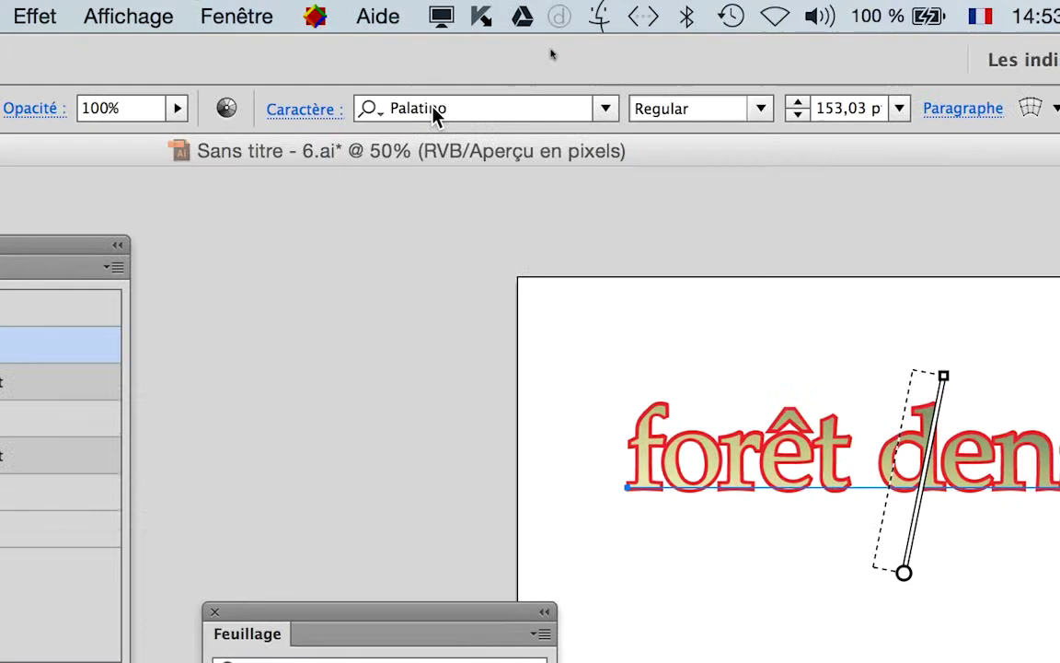
pyautogui.click(386, 15)
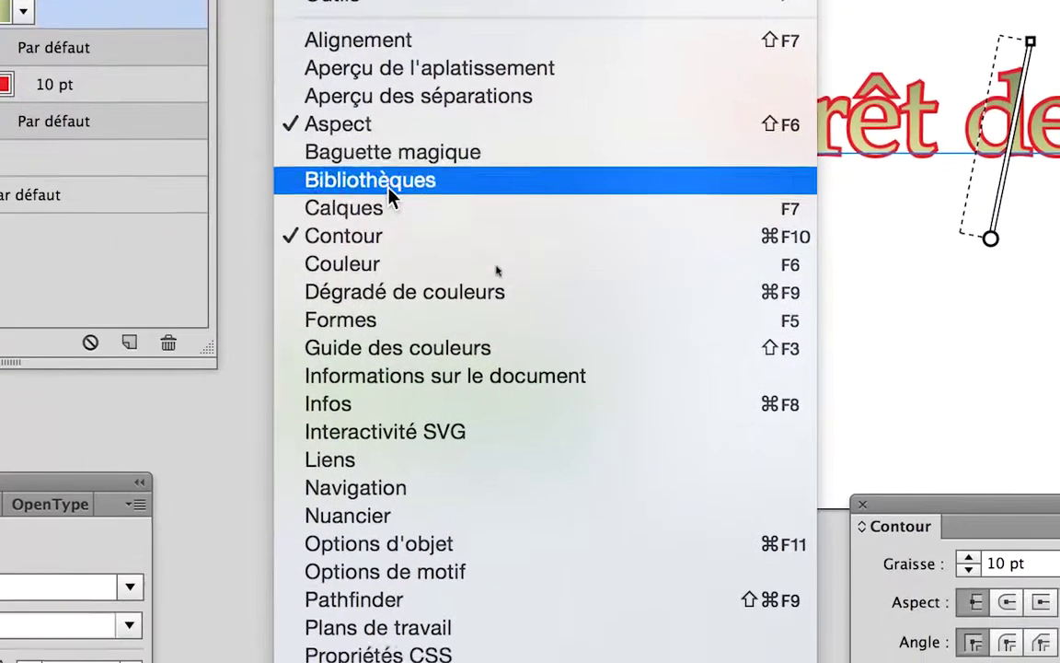
pyautogui.click(397, 292)
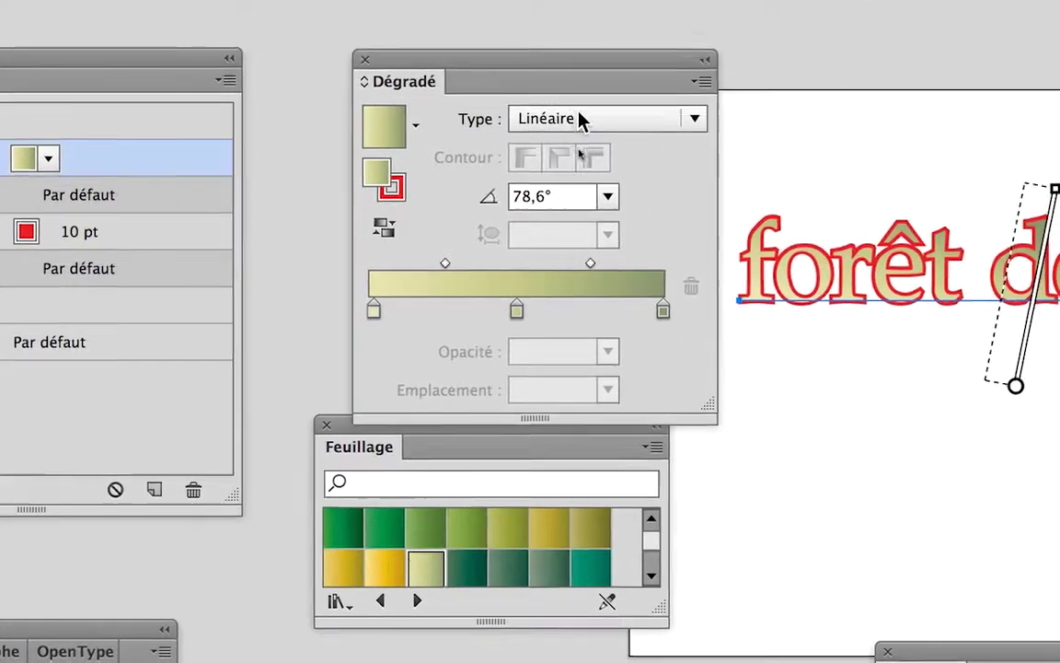
pyautogui.click(580, 119)
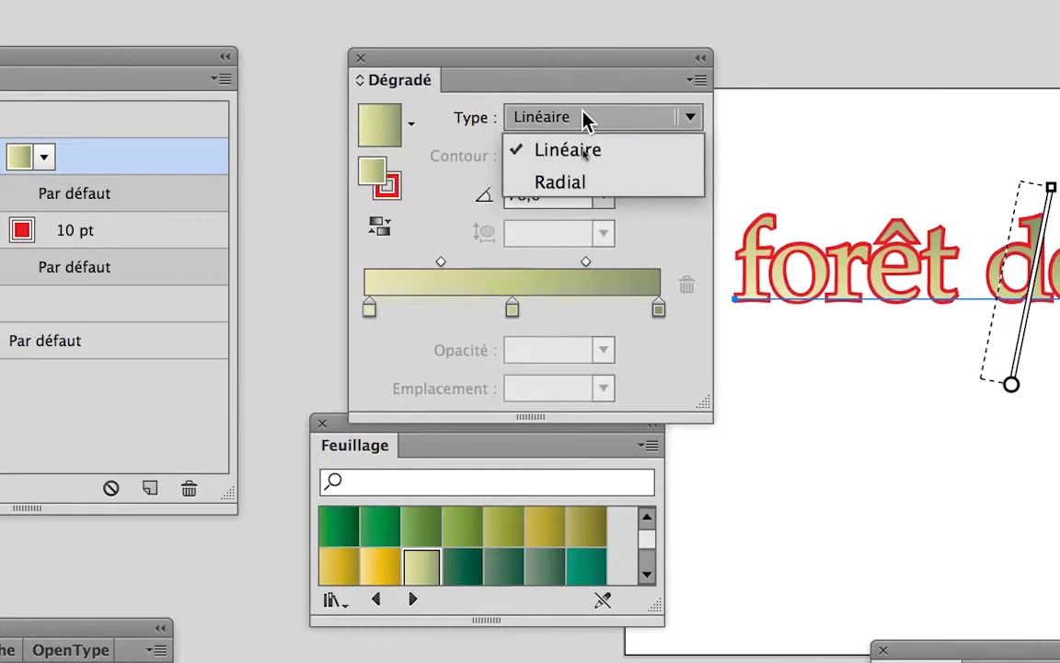
pyautogui.click(585, 141)
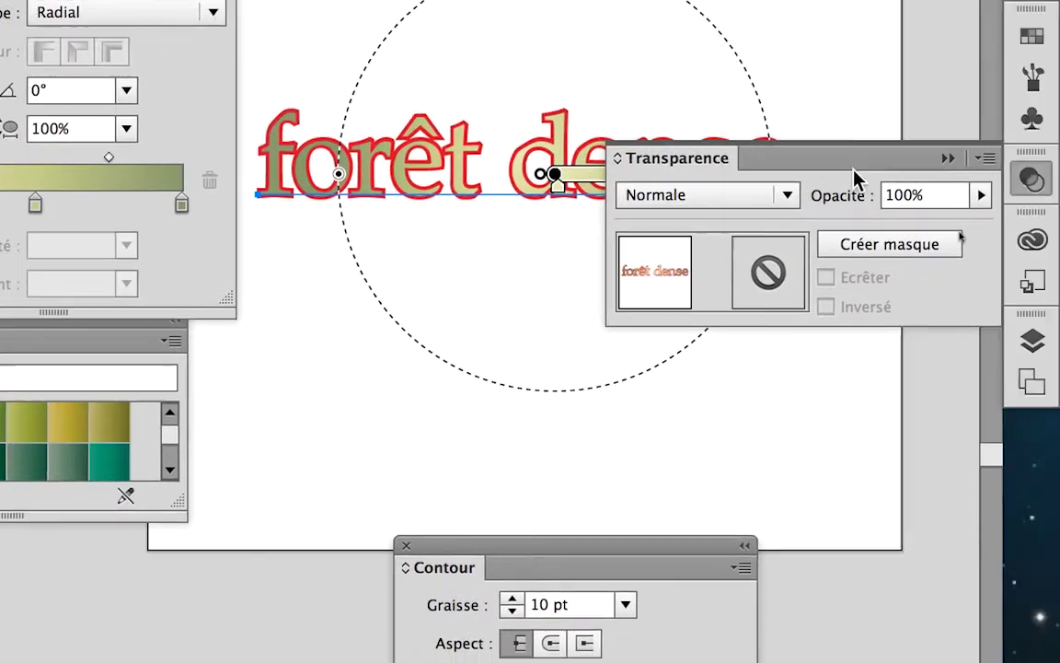
pyautogui.click(948, 167)
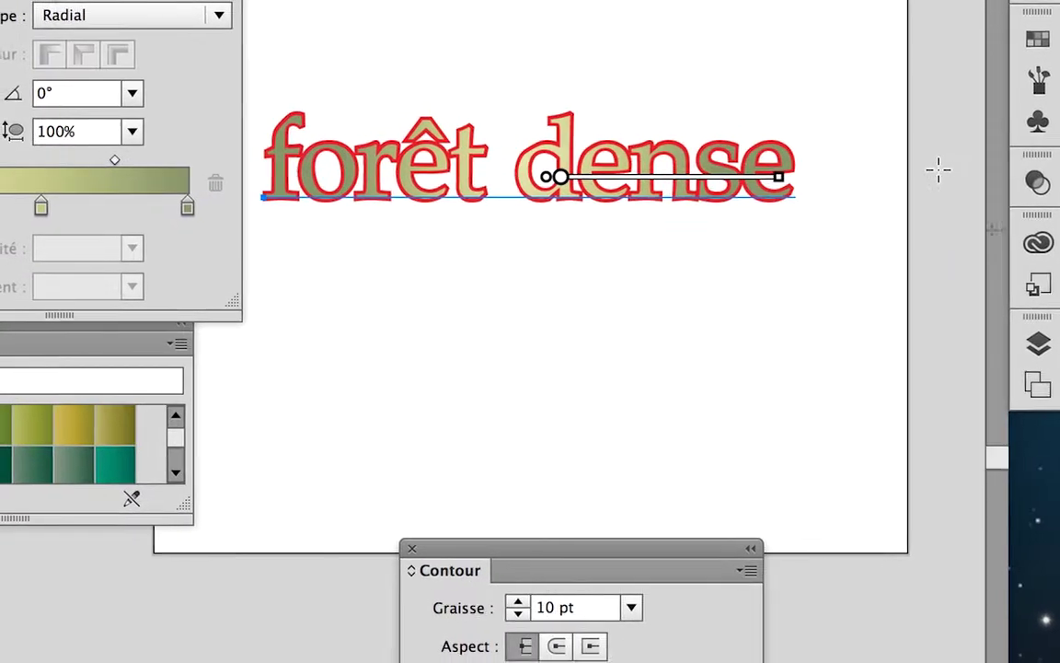
pyautogui.moveTo(495, 193); pyautogui.dragTo(526, 93)
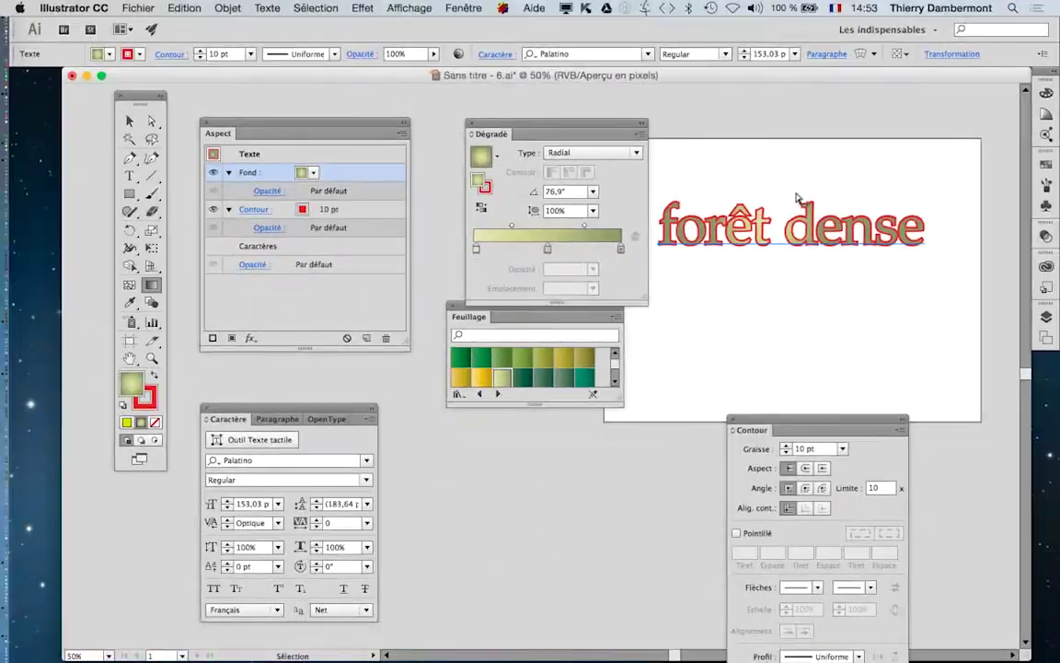
# Give the text's stroke the yellow-green Feuillage gradient.
pyautogui.click(150, 403)
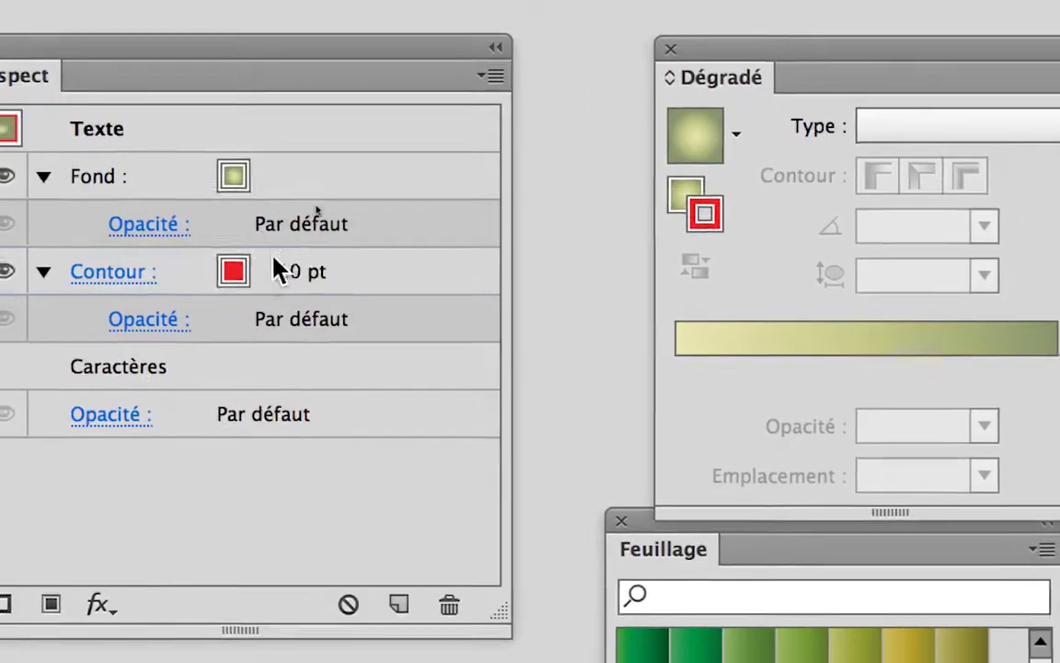
pyautogui.click(278, 268)
pyautogui.click(269, 262)
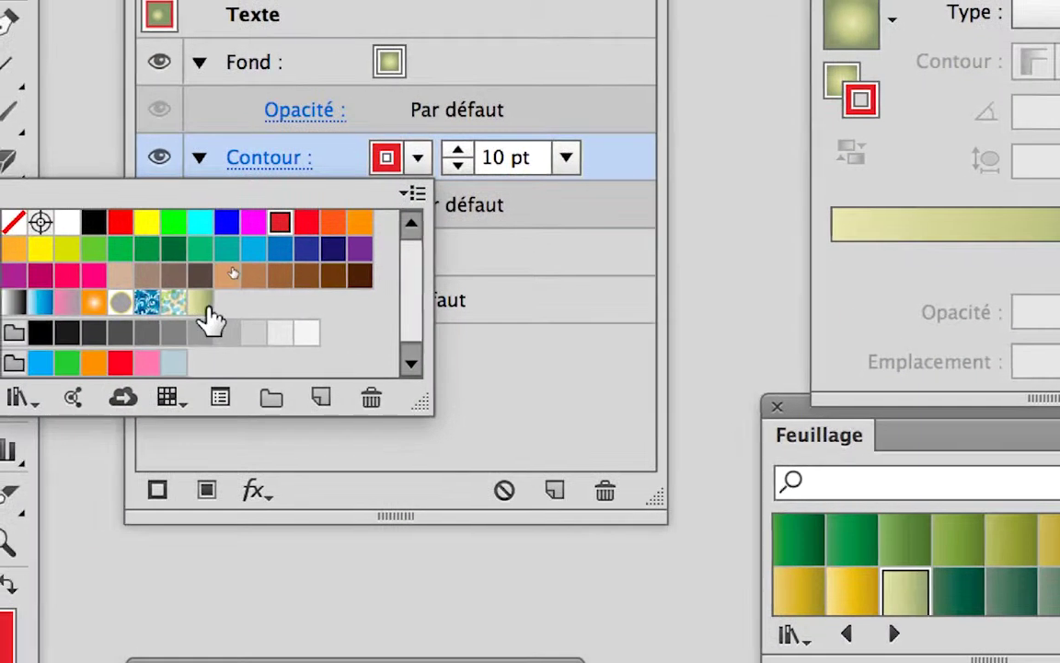
pyautogui.click(49, 407)
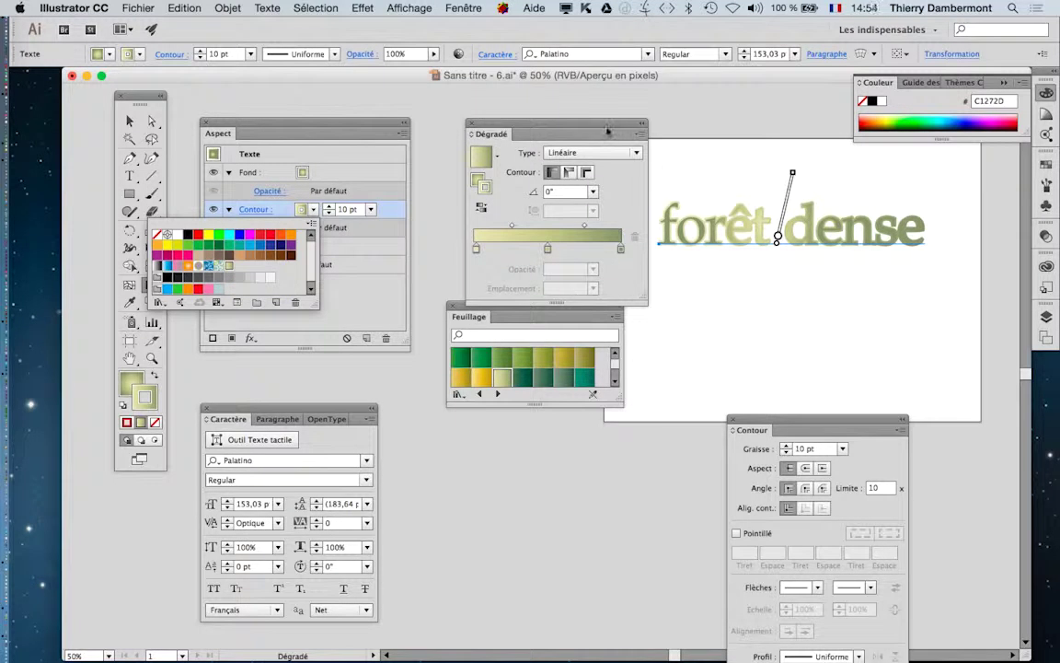
pyautogui.click(509, 386)
# Make the gradient radial at a 0° angle with a 50% ratio, then deselect the text.
pyautogui.moveTo(564, 138); pyautogui.dragTo(529, 468)
pyautogui.scroll(2, 831, 208)
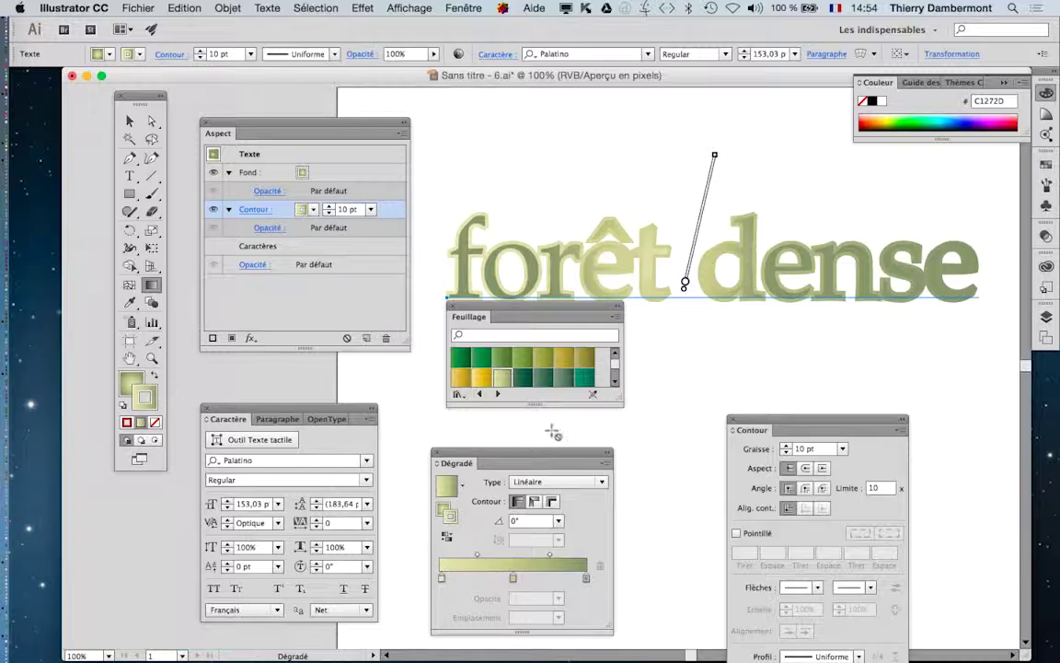
pyautogui.moveTo(530, 451); pyautogui.dragTo(861, 296)
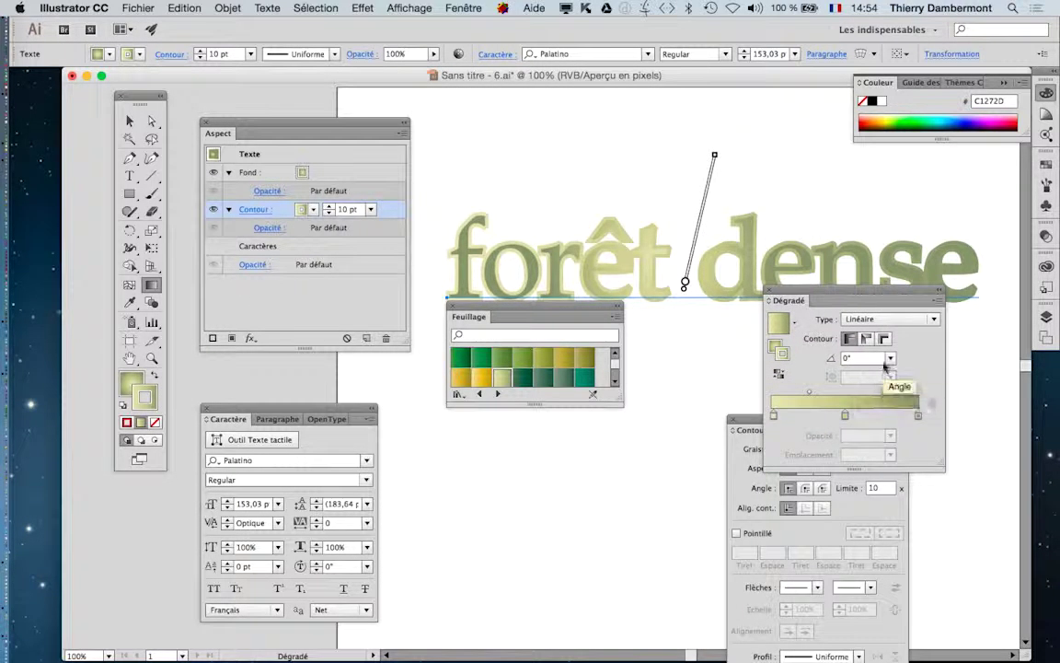
pyautogui.click(889, 358)
pyautogui.click(911, 437)
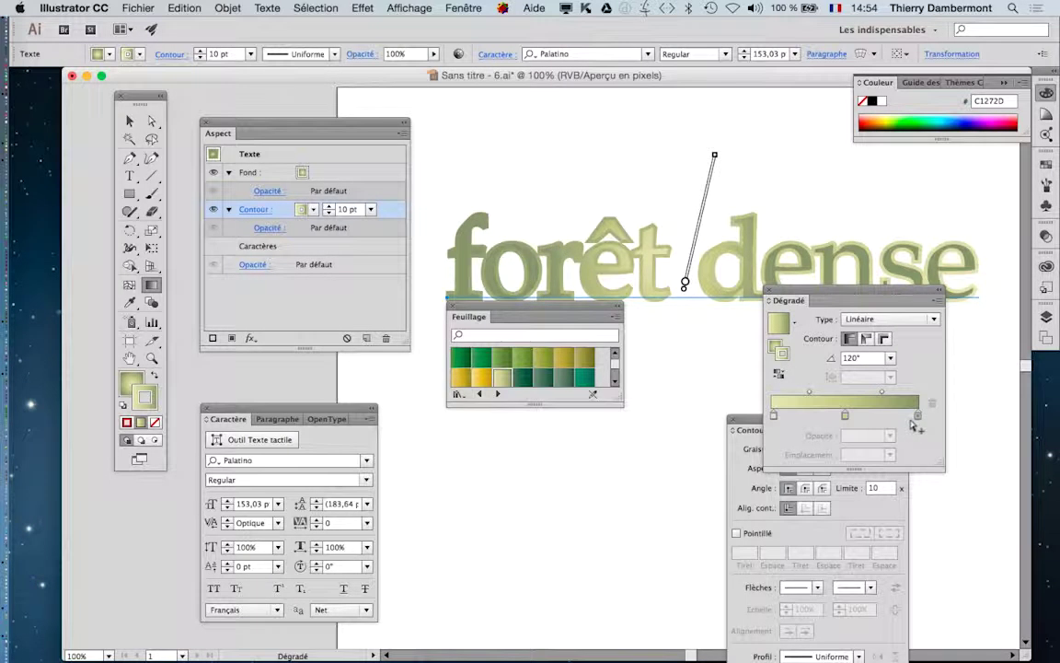
pyautogui.click(869, 321)
pyautogui.click(869, 352)
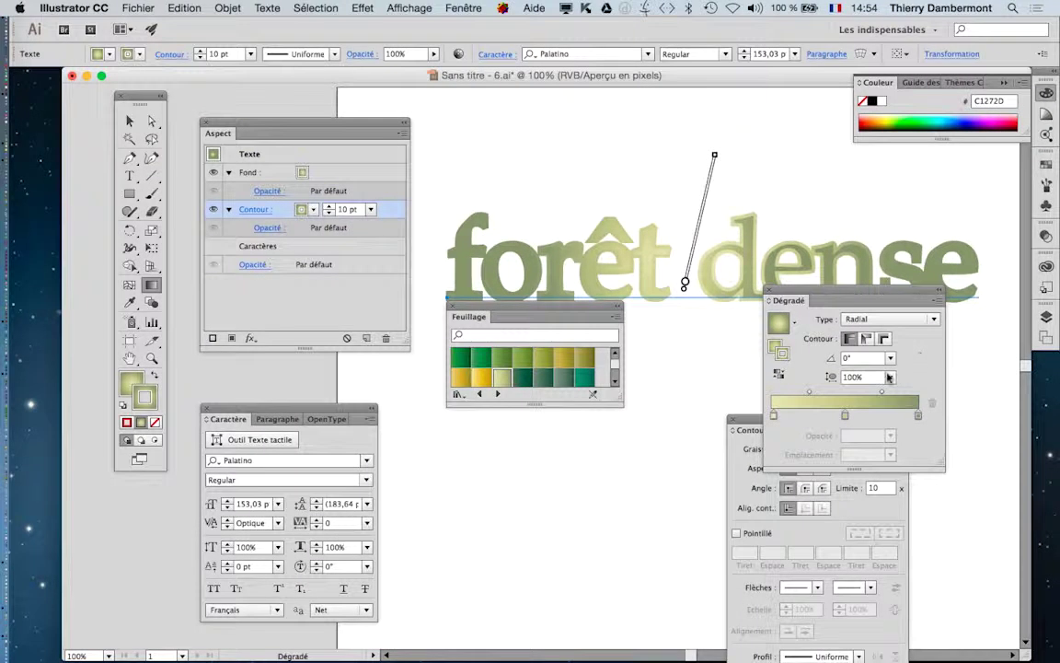
pyautogui.click(889, 378)
pyautogui.click(917, 449)
pyautogui.click(129, 121)
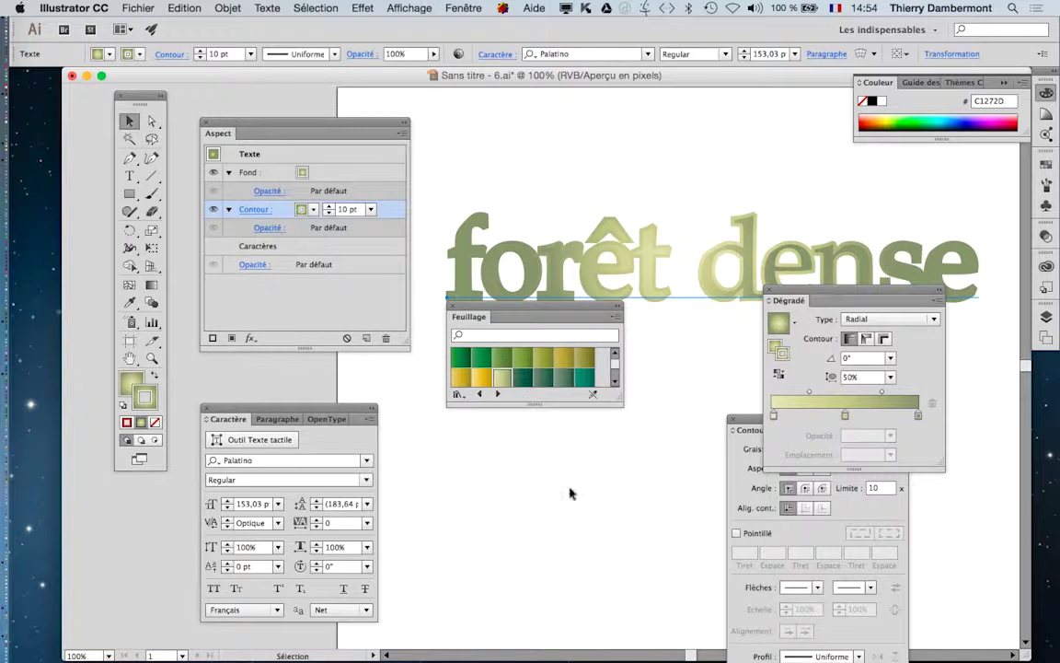
pyautogui.click(525, 483)
# Replace the word 'forêt' with 'ville' so the text reads 'ville dense'.
pyautogui.moveTo(824, 288); pyautogui.dragTo(974, 410)
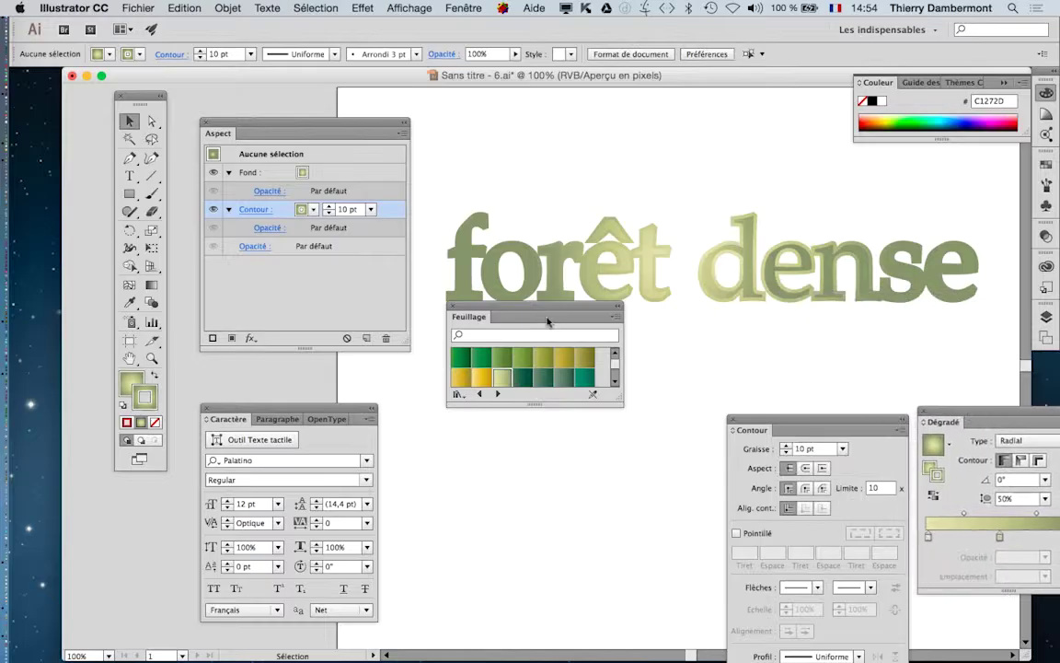
pyautogui.moveTo(554, 311); pyautogui.dragTo(522, 444)
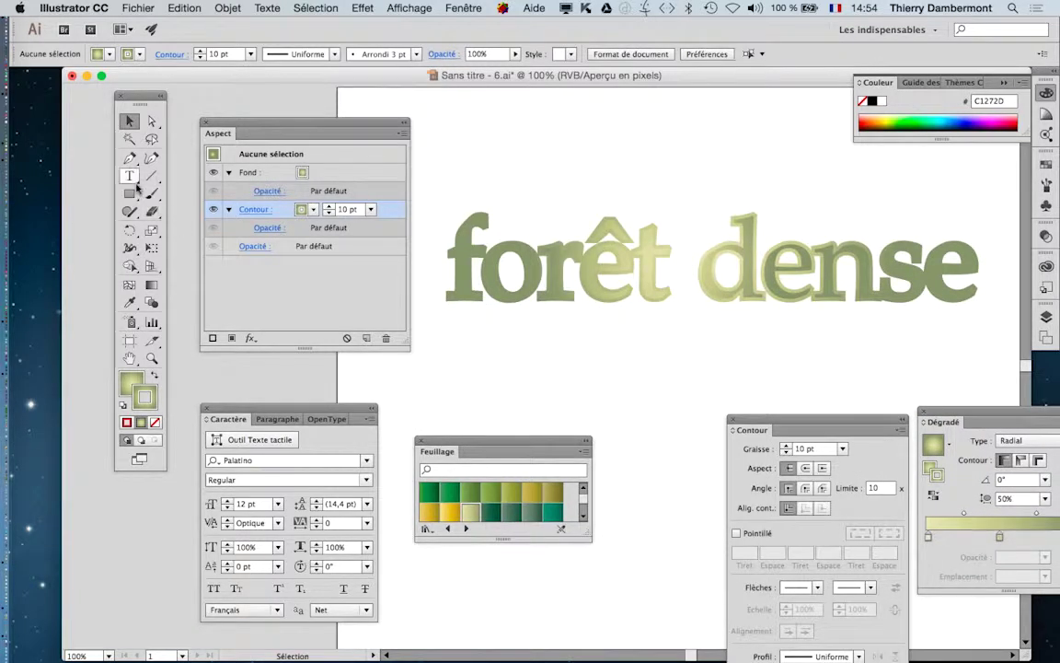
pyautogui.click(130, 175)
pyautogui.moveTo(448, 239); pyautogui.dragTo(668, 276)
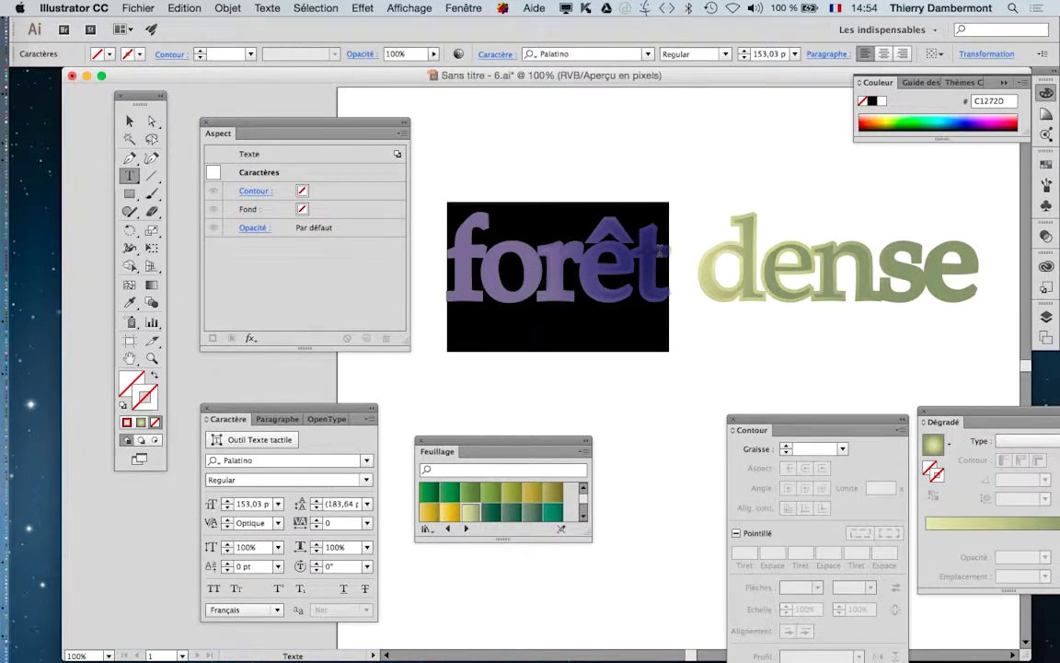
pyautogui.write('ville')
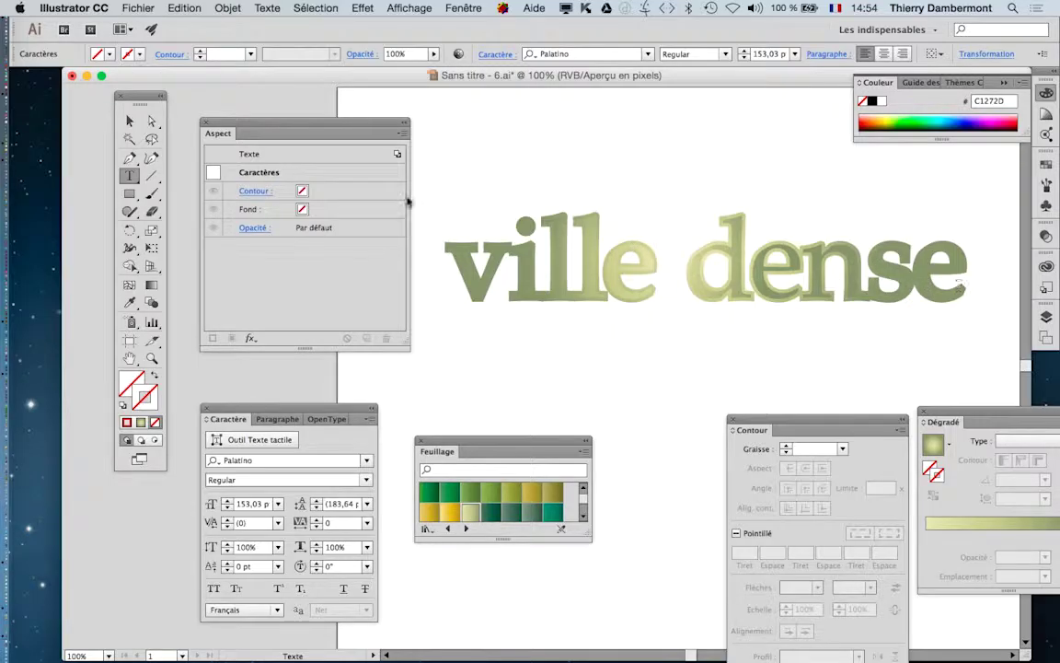
pyautogui.press('Escape')
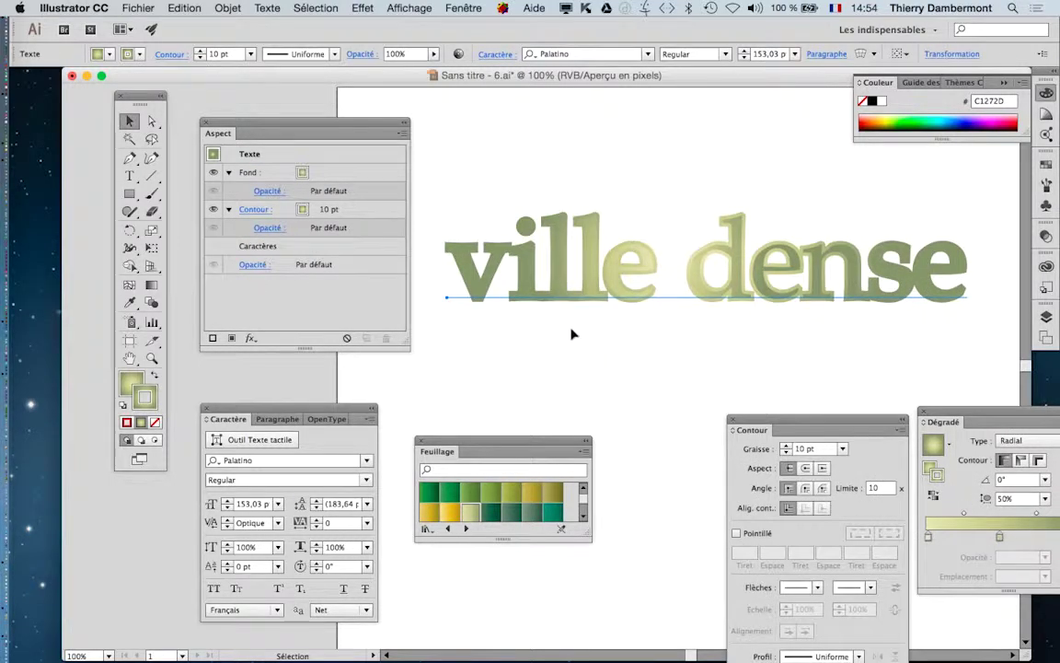
# Set the text's outline to a dark navy swatch after briefly trying cyan.
pyautogui.click(304, 209)
pyautogui.click(313, 210)
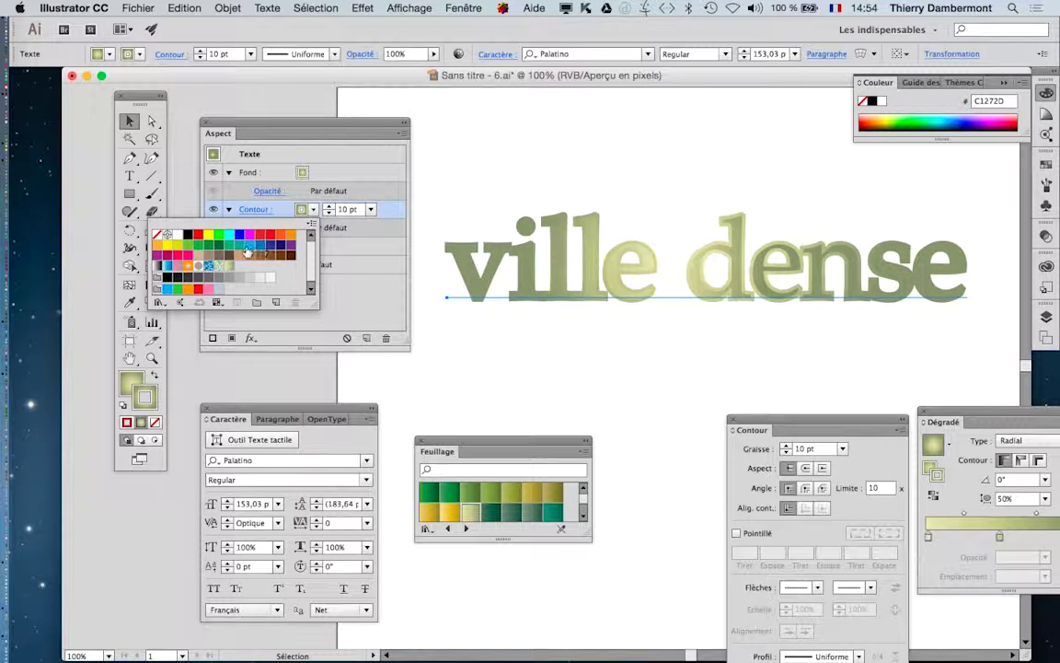
pyautogui.click(248, 244)
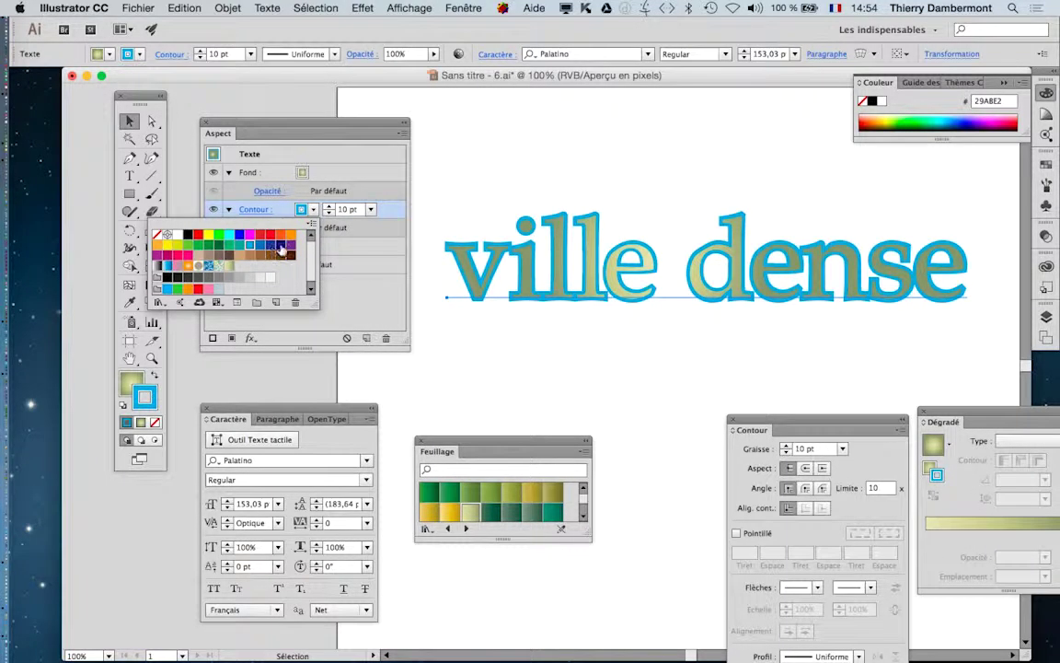
pyautogui.click(281, 247)
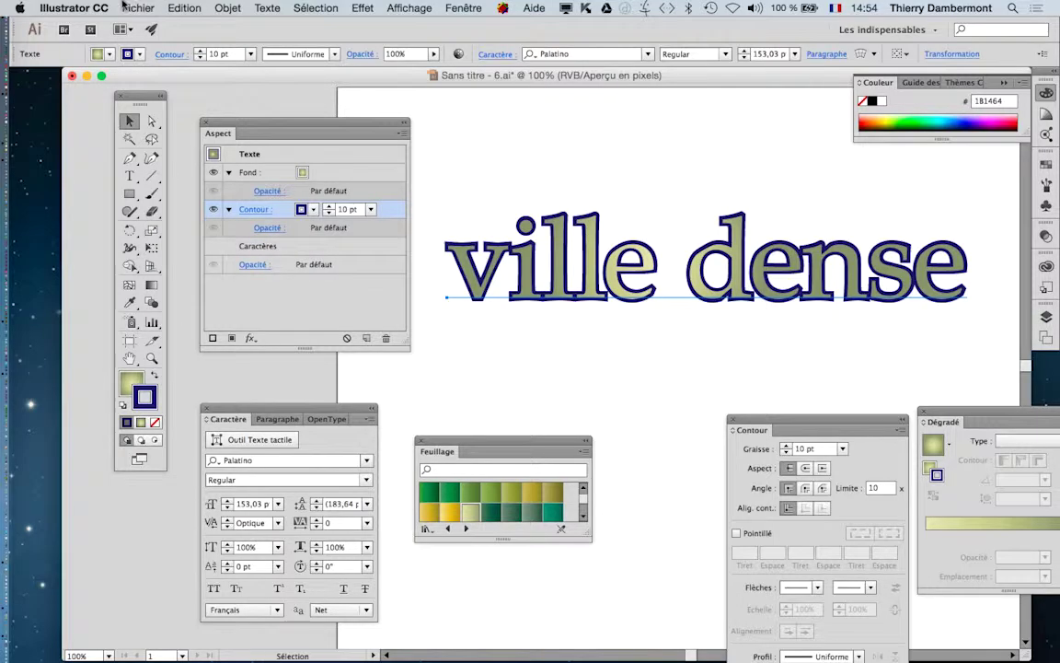
pyautogui.click(138, 7)
pyautogui.click(175, 135)
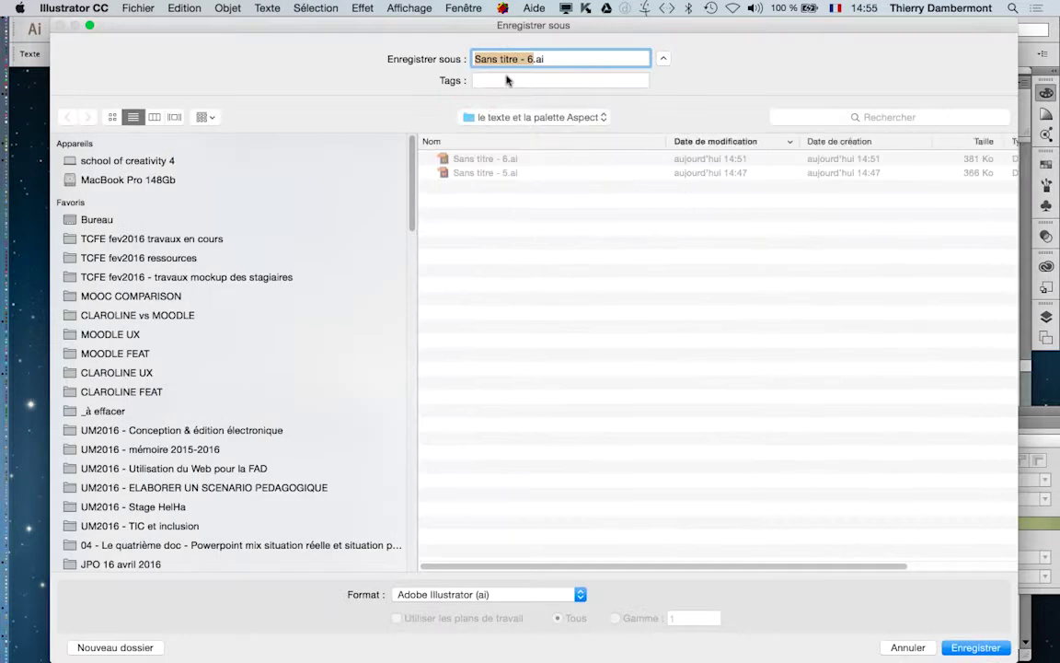
# Save as Sans titre - 7.ai and duplicate the 'ville dense' line by Alt-dragging it.
pyautogui.click(530, 60)
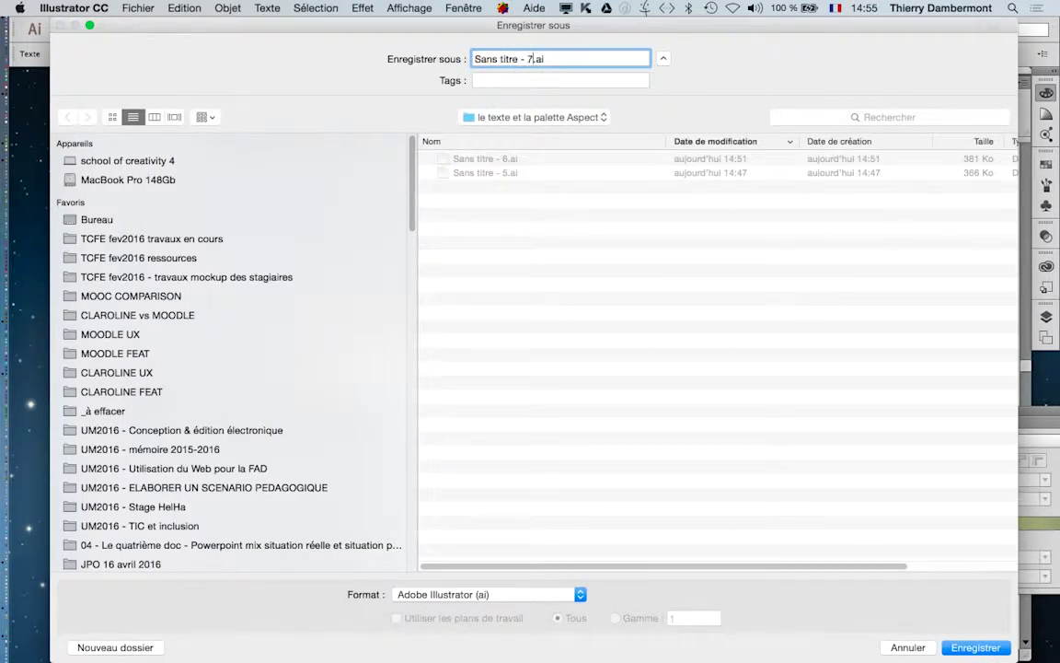
pyautogui.write('7')
pyautogui.press('Return')
pyautogui.press('Return')
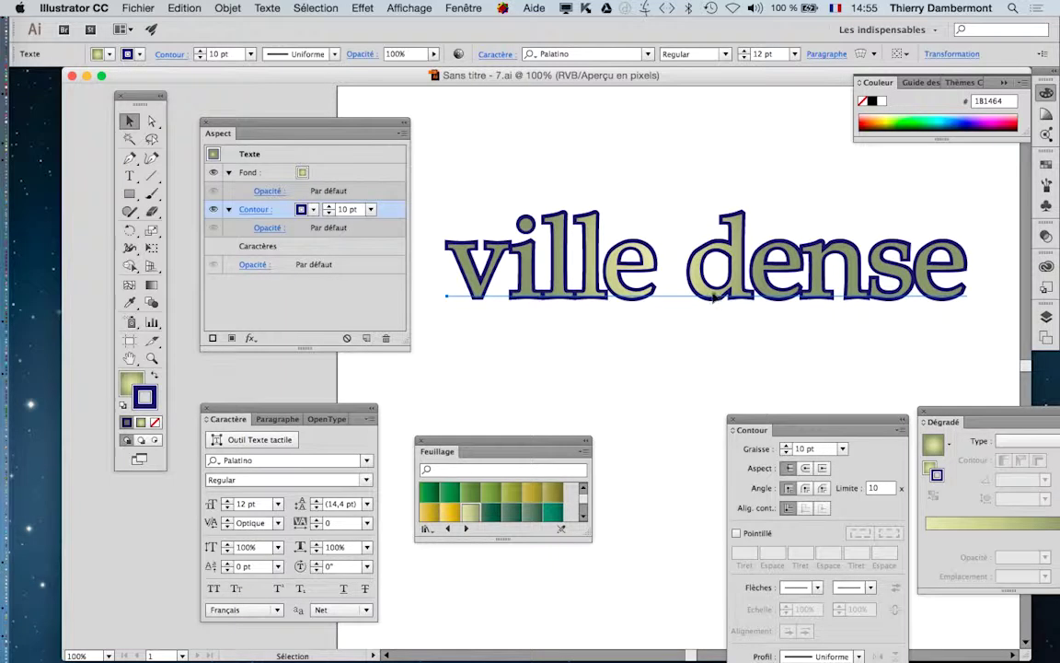
pyautogui.moveTo(707, 276); pyautogui.dragTo(695, 329)
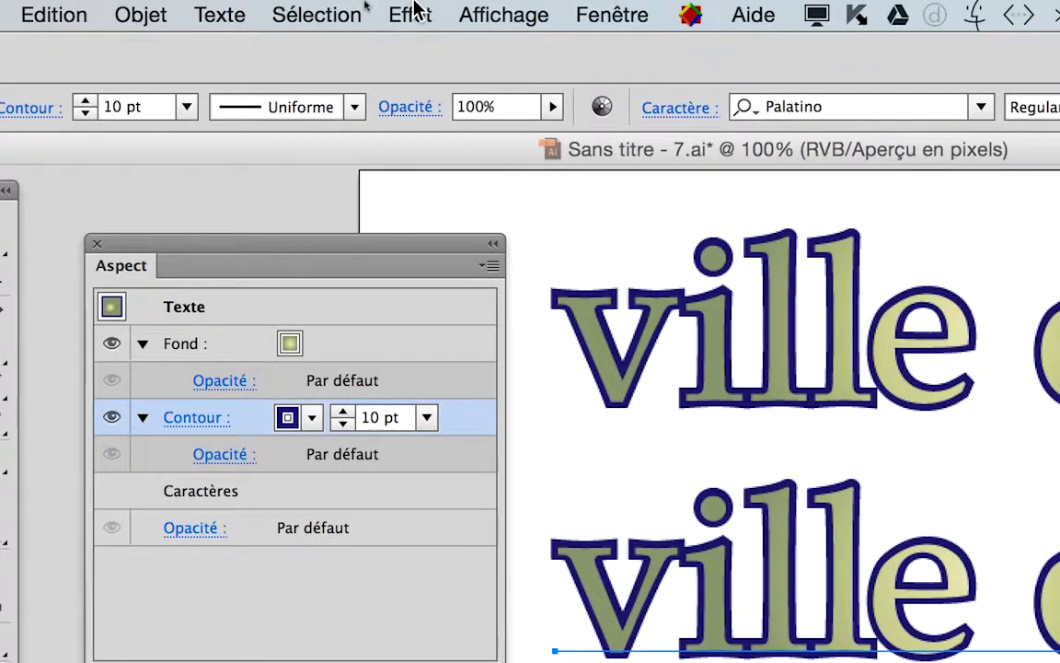
# Open the Effet menu for the lower 'ville dense' copy.
pyautogui.click(414, 13)
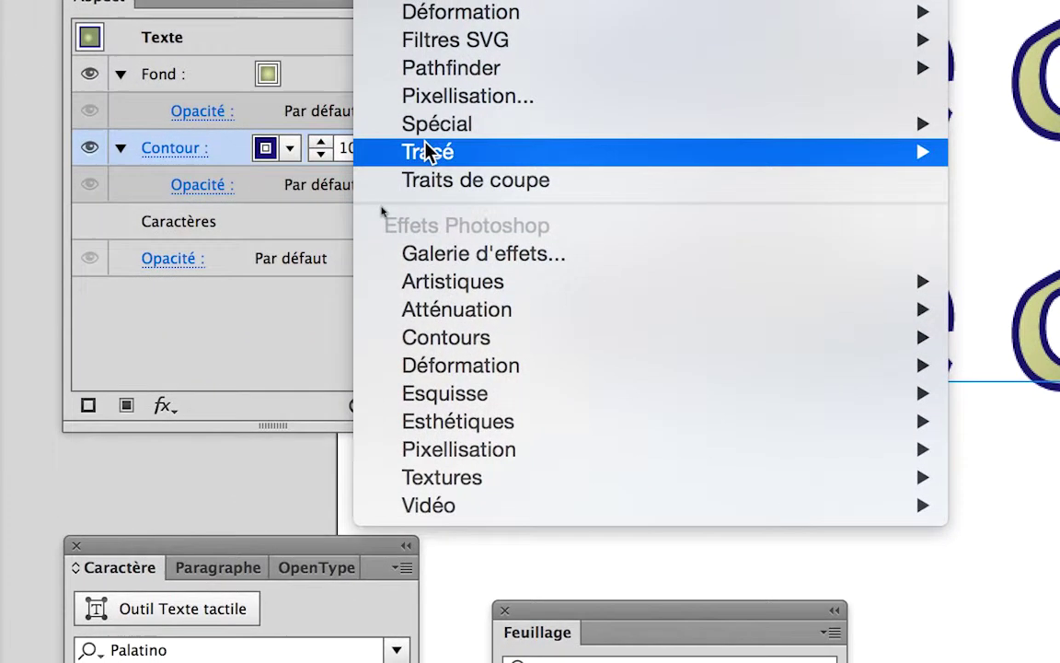
# Apply a 10 px Tracé > Décalage effect to the lower 'ville dense' navy stroke, previewing it first.
pyautogui.moveTo(632, 422)
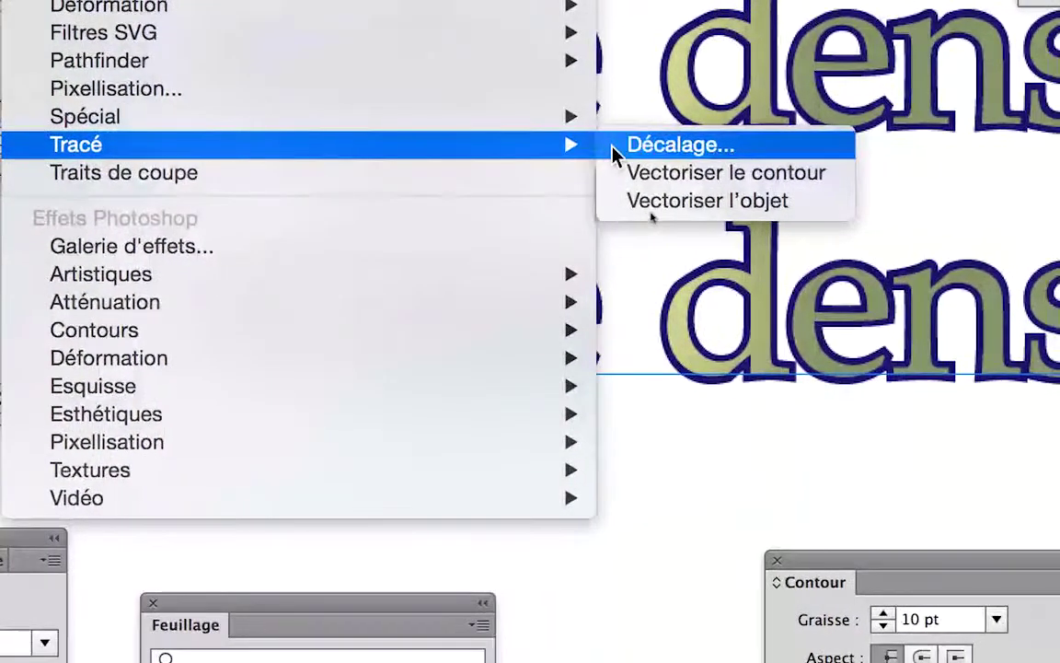
pyautogui.click(845, 152)
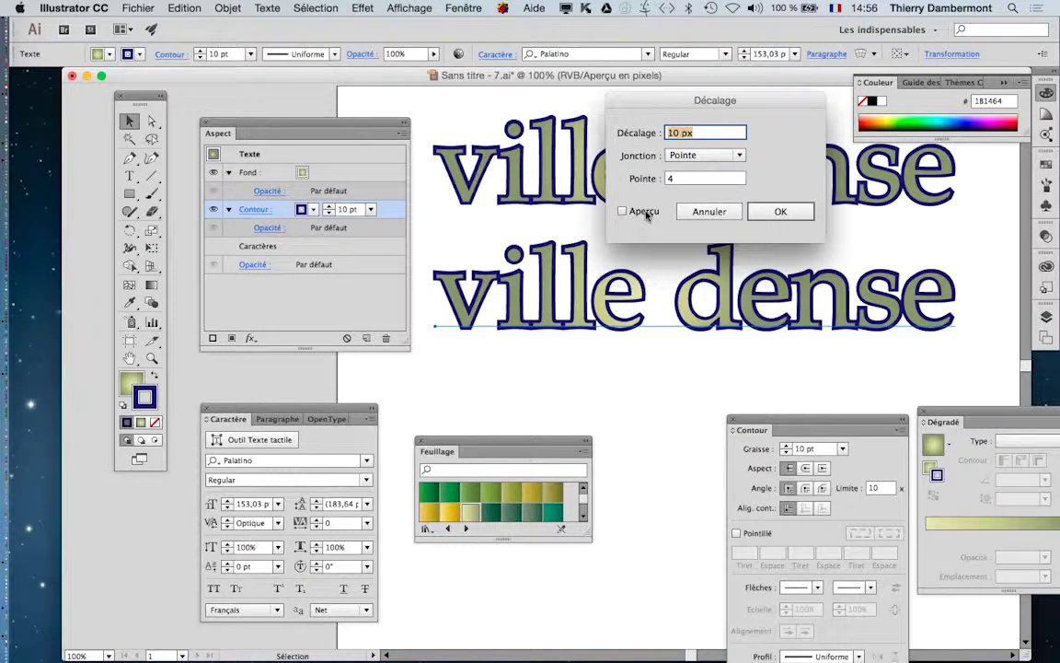
pyautogui.click(623, 211)
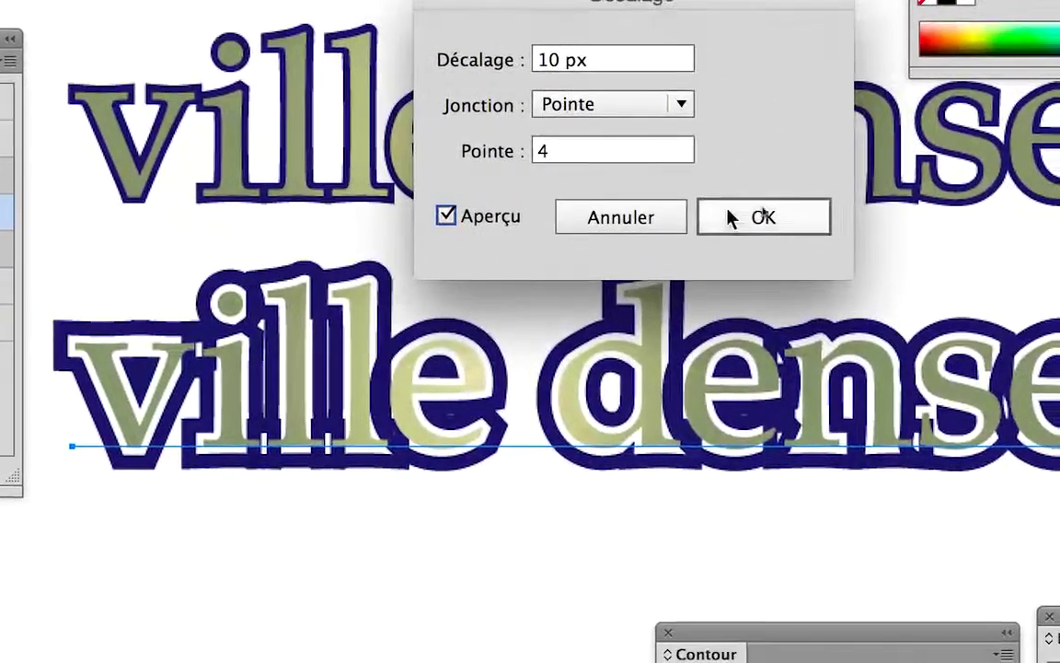
pyautogui.click(752, 235)
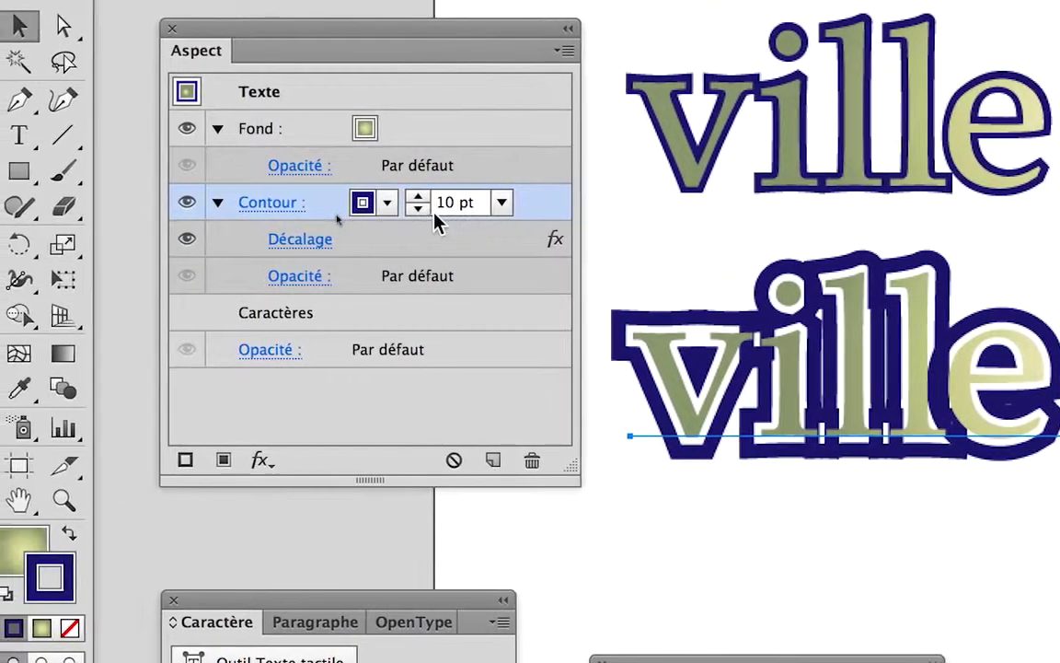
# Lower the lower 'ville dense' Contour weight to 4 pt.
pyautogui.click(355, 204)
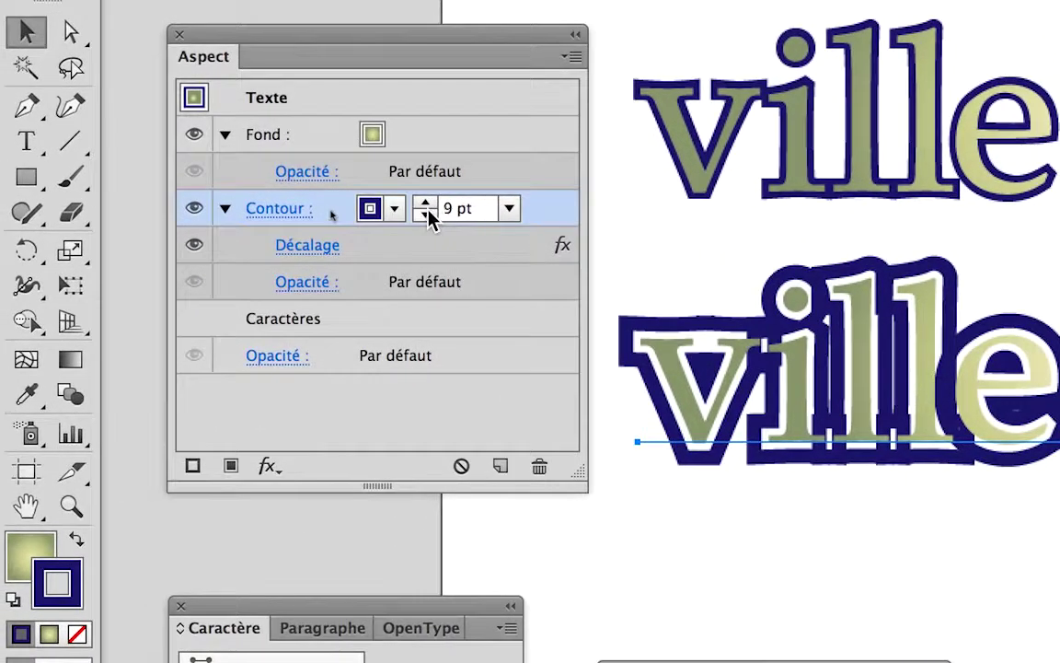
pyautogui.click(355, 204)
pyautogui.click(355, 204)
pyautogui.click(356, 204)
pyautogui.click(355, 205)
pyautogui.click(427, 213)
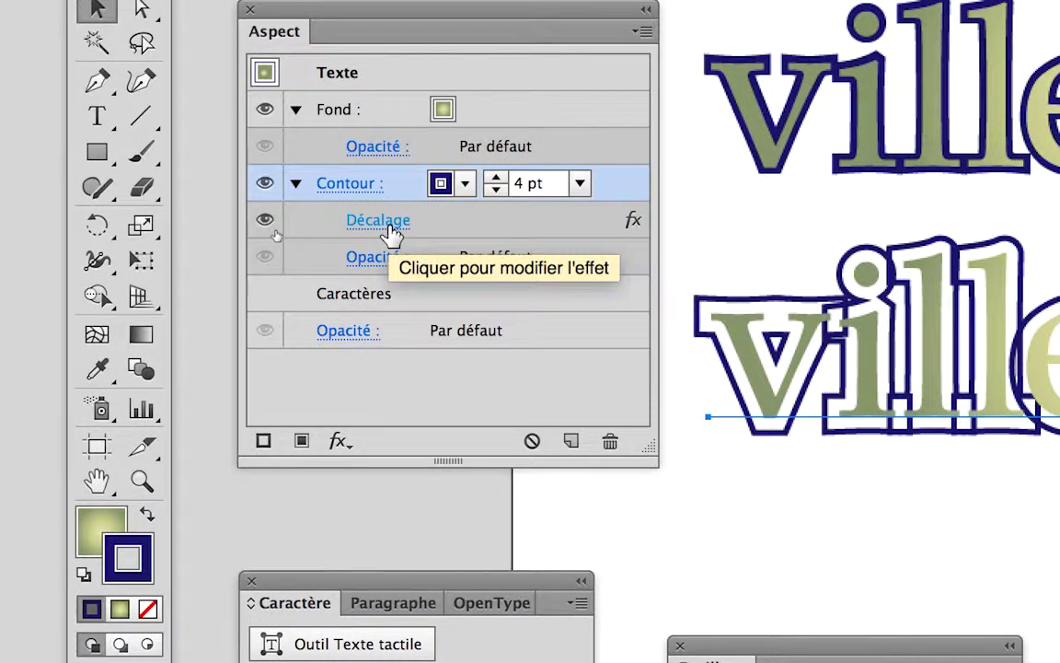
# Reopen the Décalage effect with preview and try 4 px, then 6 px offsets.
pyautogui.click(391, 230)
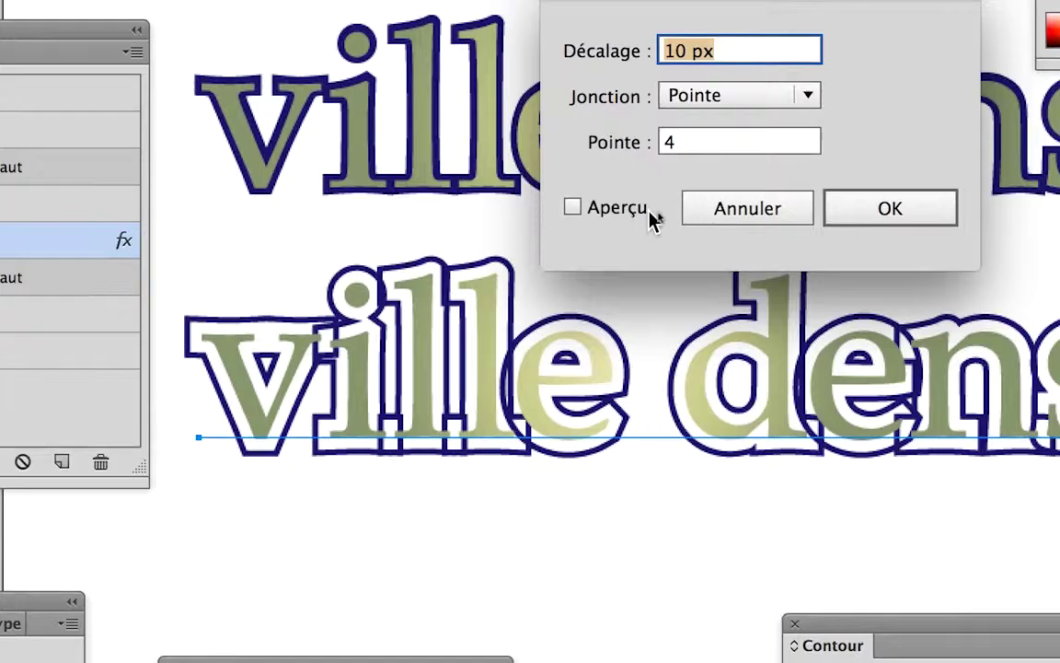
pyautogui.click(650, 211)
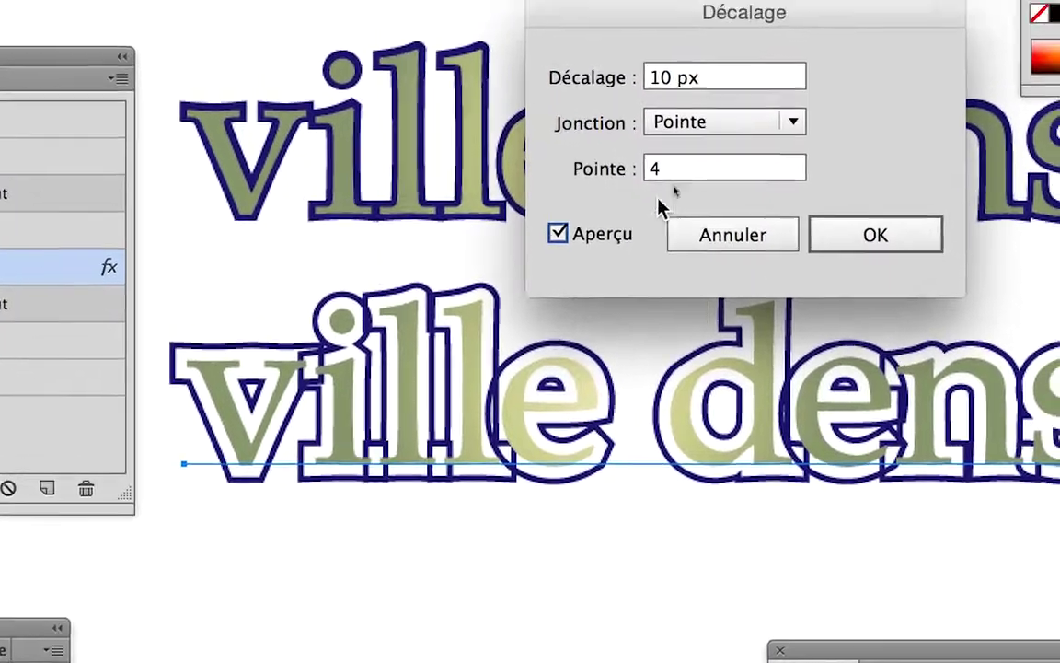
pyautogui.moveTo(689, 54); pyautogui.dragTo(621, 57)
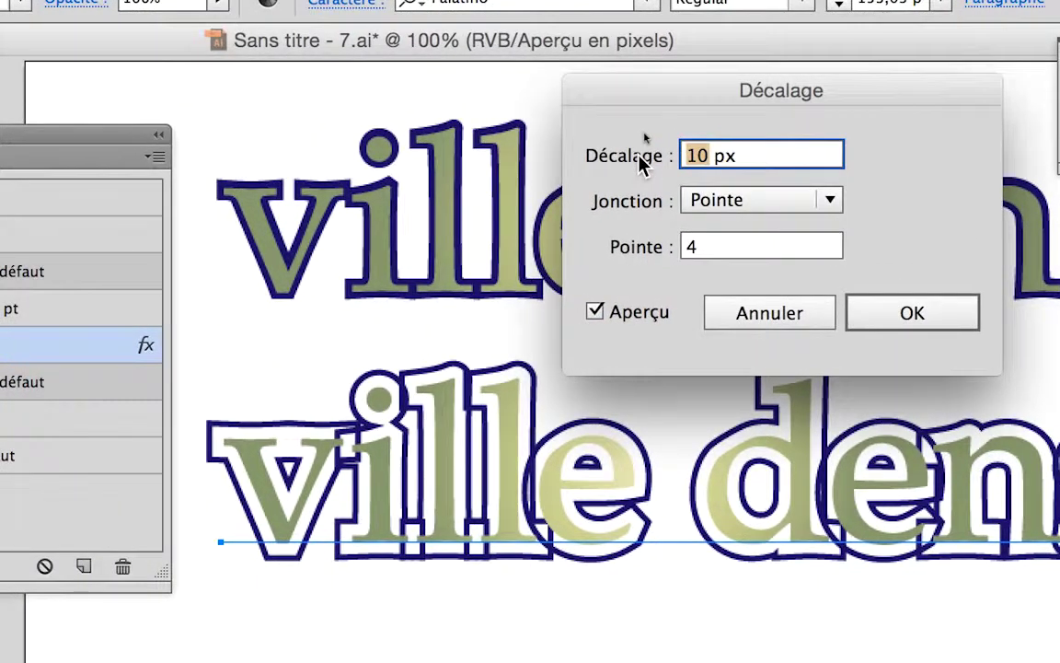
pyautogui.write('4')
pyautogui.press('Tab')
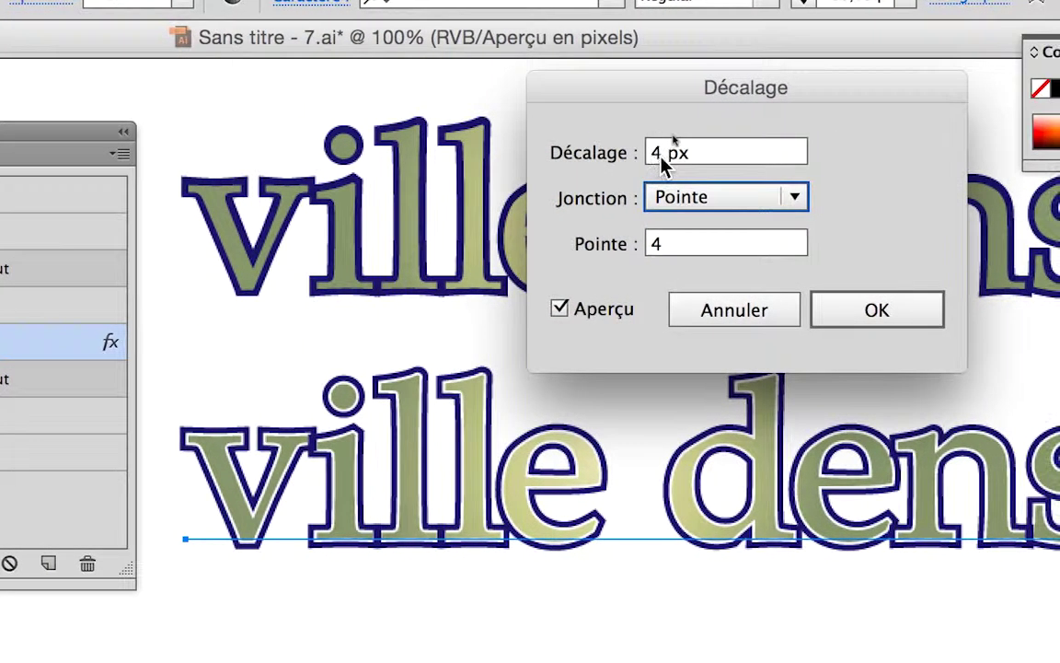
pyautogui.moveTo(699, 162); pyautogui.dragTo(678, 162)
pyautogui.write('6')
pyautogui.press('Tab')
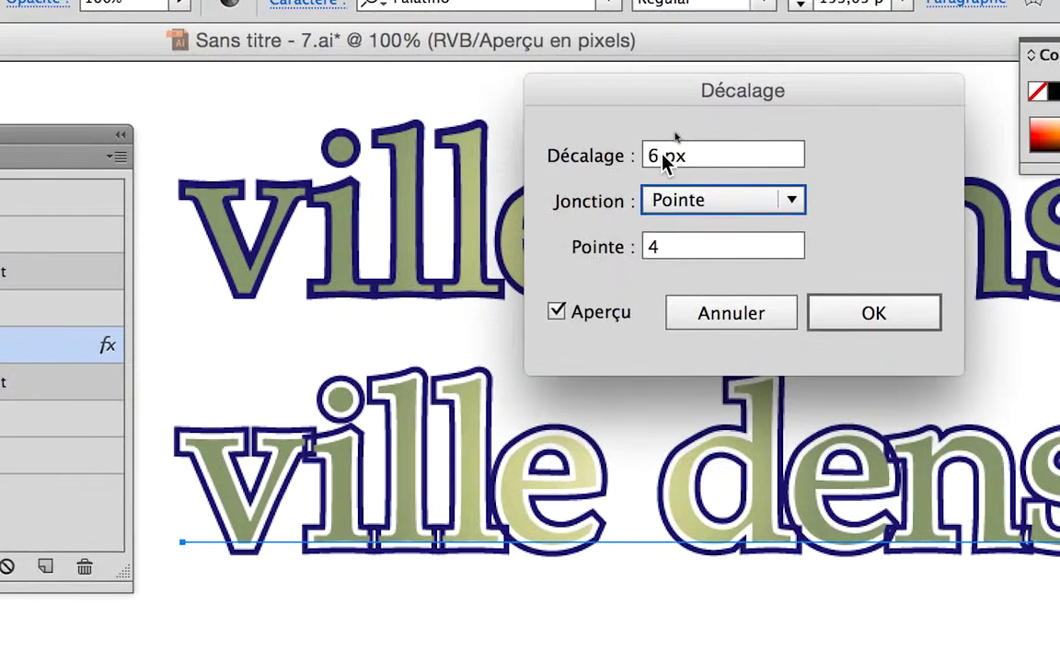
# Try a 5 px offset, then settle on 6 px and apply it.
pyautogui.moveTo(670, 158); pyautogui.dragTo(657, 154)
pyautogui.write('5')
pyautogui.press('Tab')
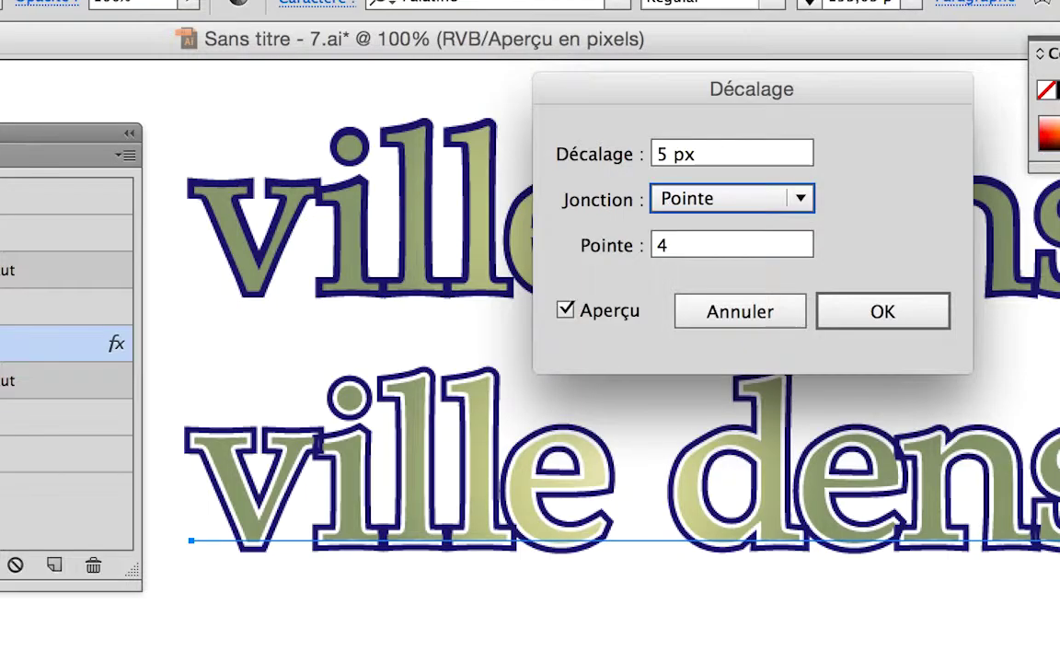
pyautogui.moveTo(670, 138); pyautogui.dragTo(661, 154)
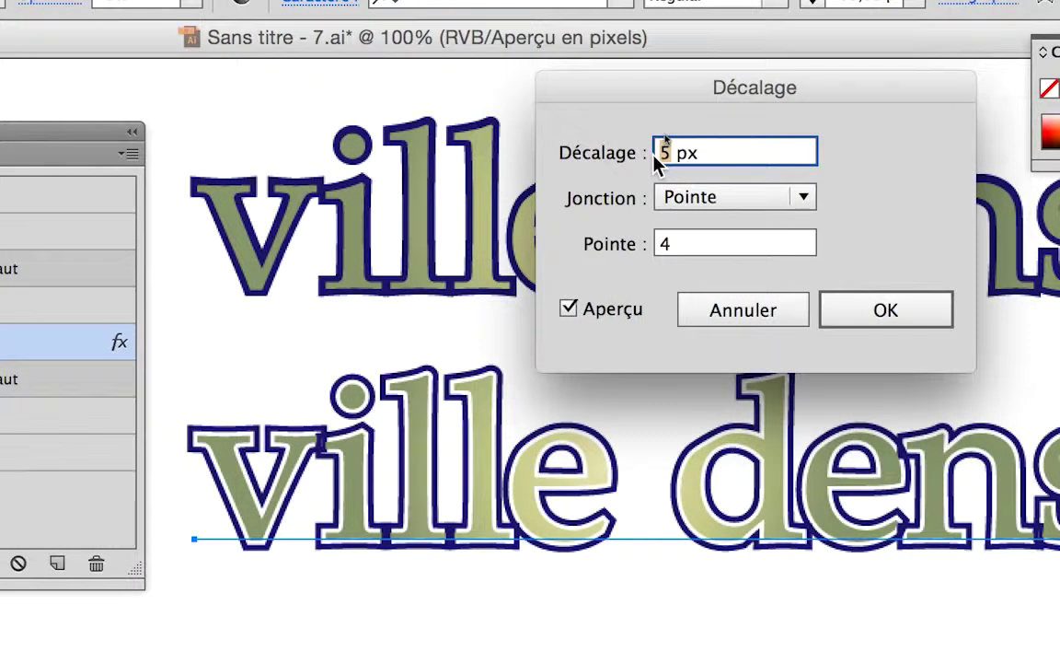
pyautogui.write('6')
pyautogui.press('Tab')
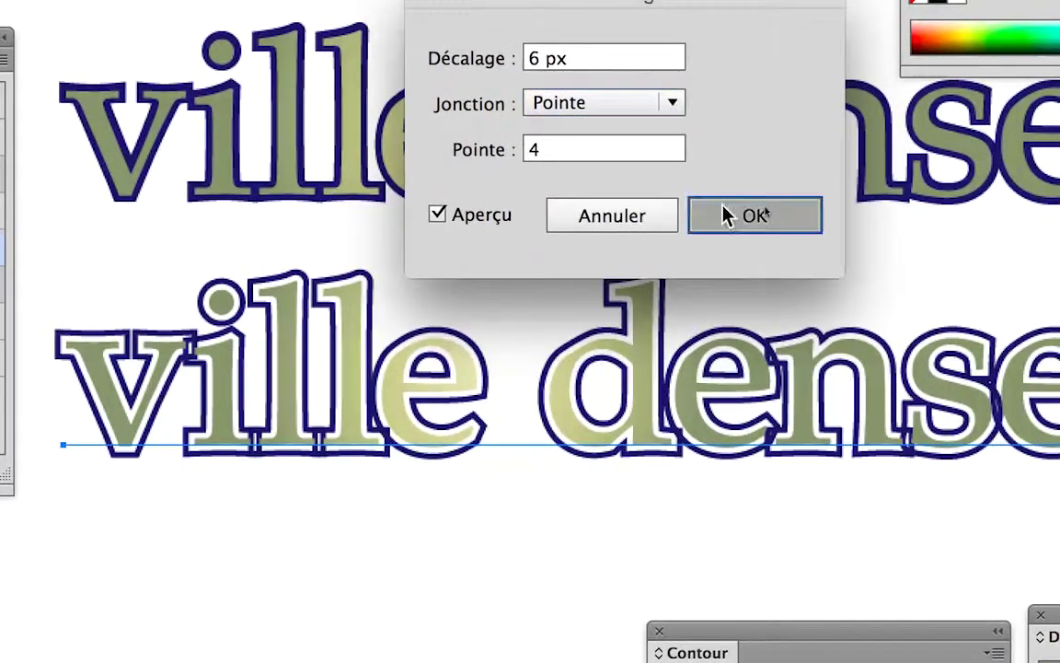
pyautogui.click(857, 309)
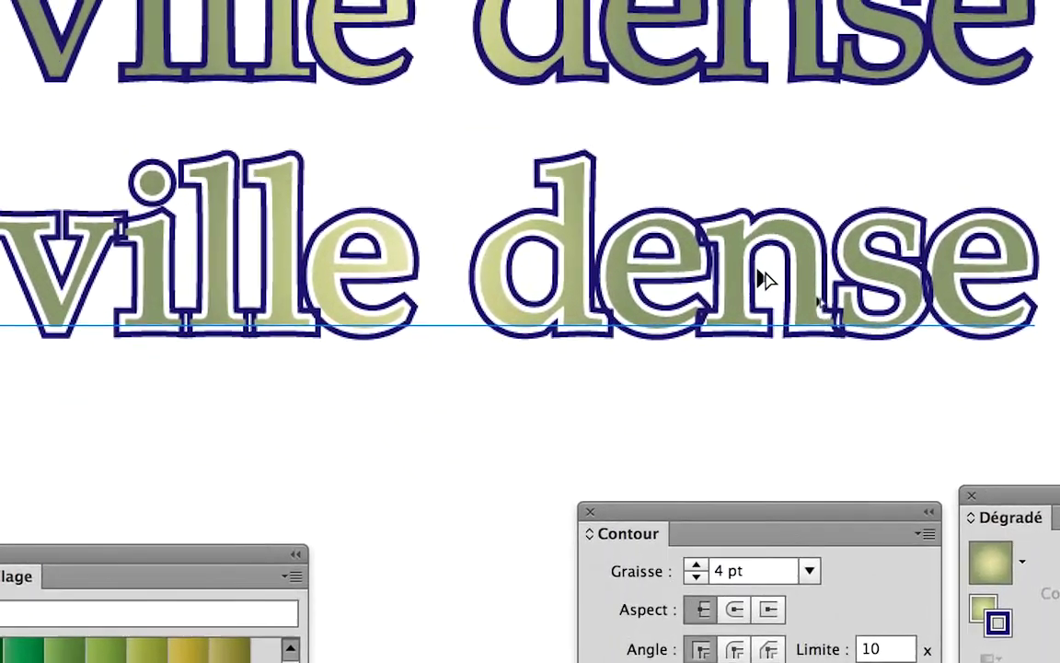
# Turn off Aperçu en pixels and zoom out to see both text lines.
pyautogui.hotkey('ctrl', '+')
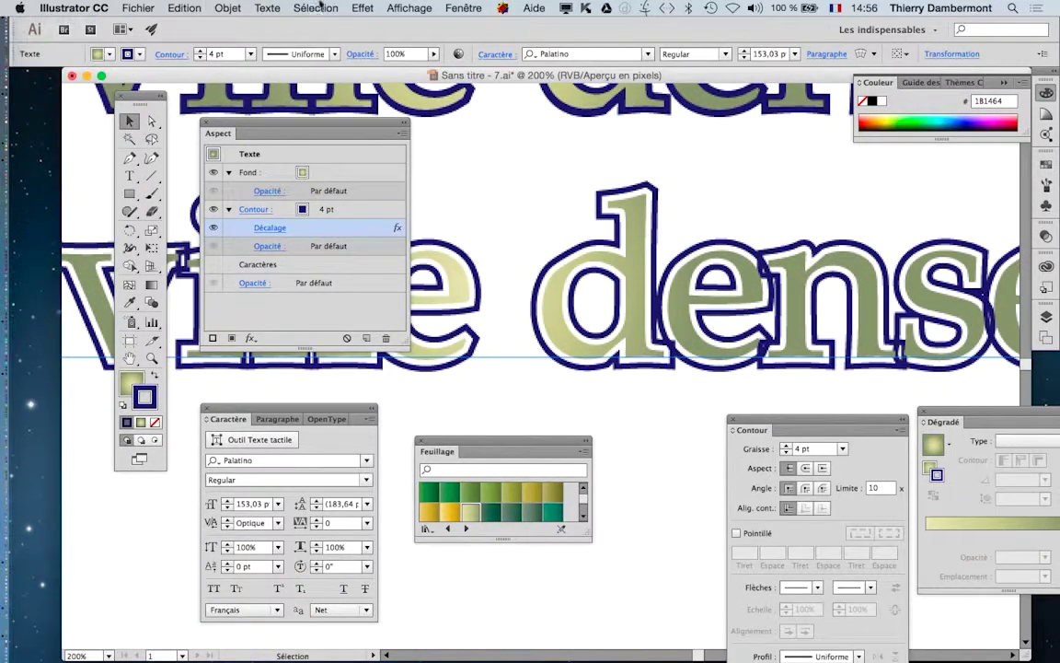
pyautogui.click(410, 8)
pyautogui.click(419, 77)
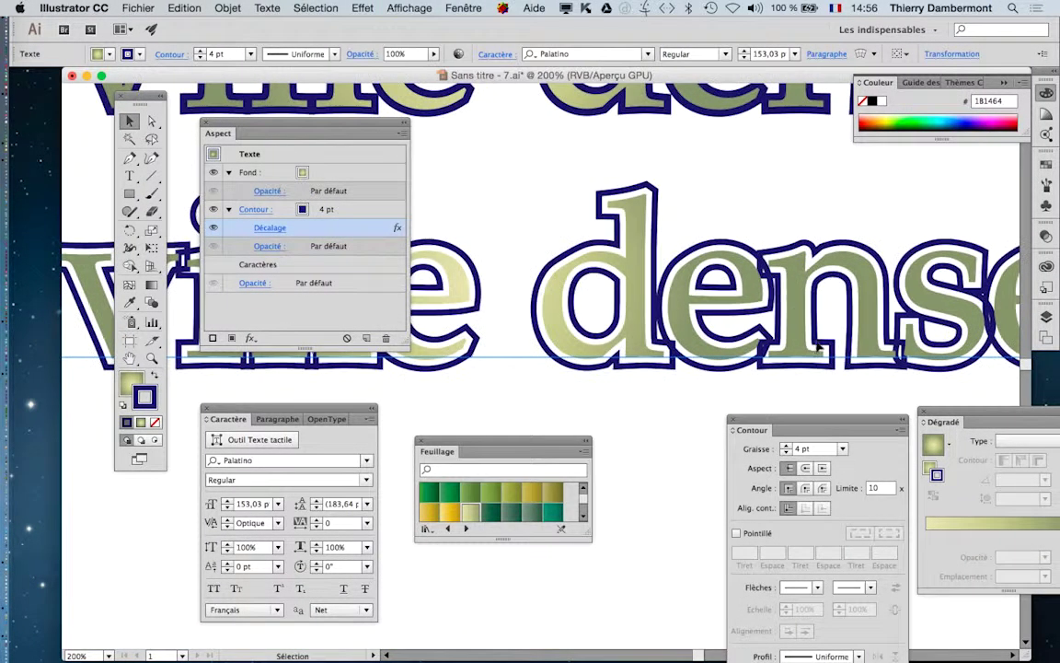
pyautogui.press('super+plus')
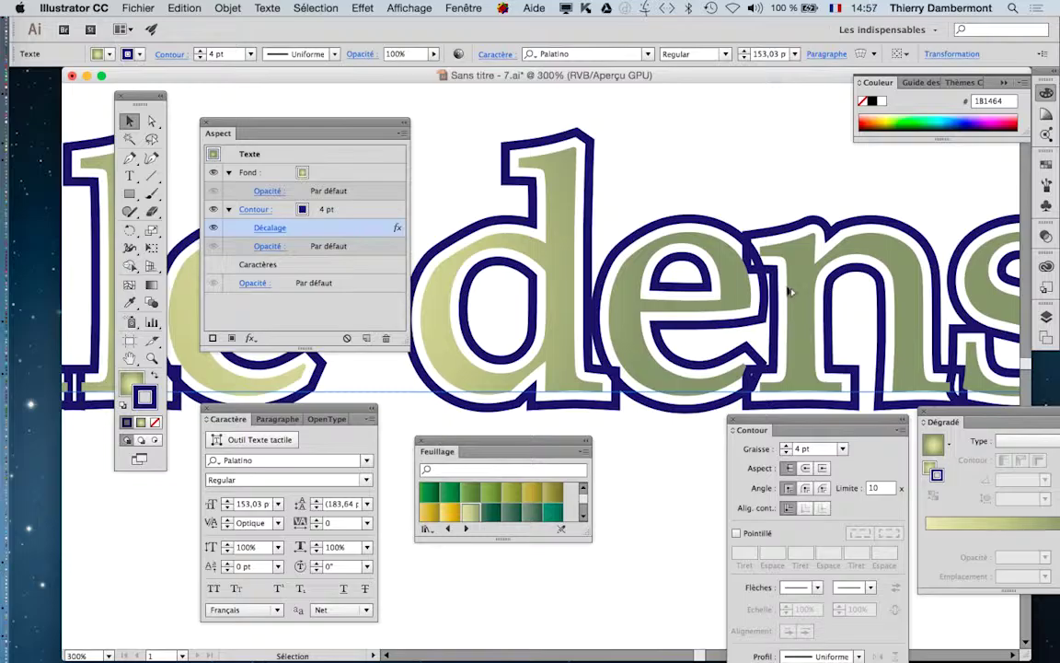
pyautogui.press('super+minus')
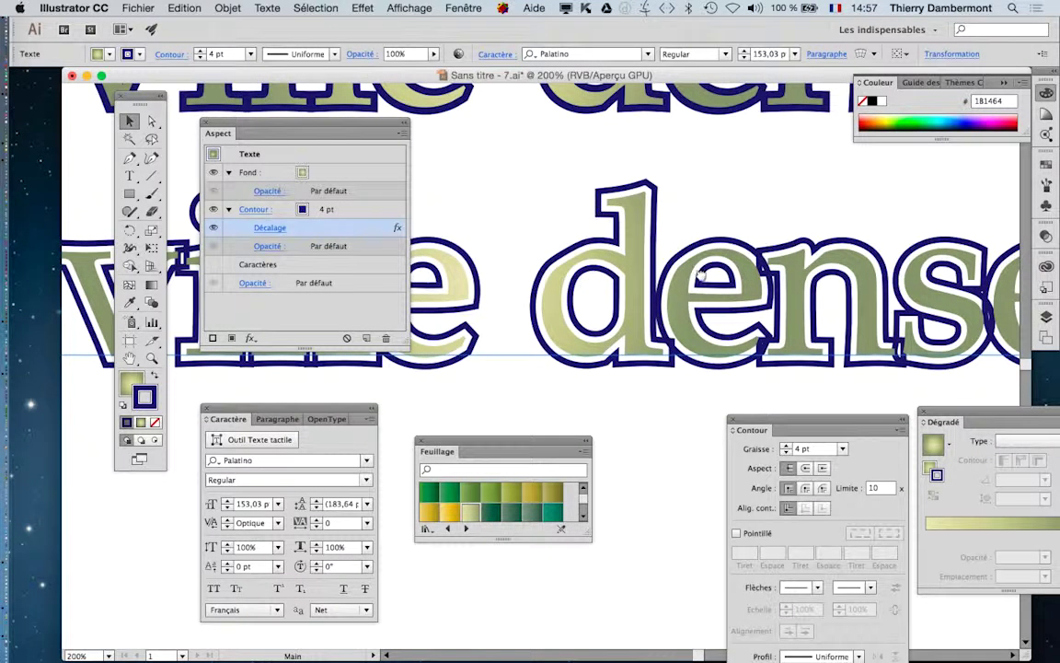
pyautogui.hscroll(-5, 699, 274)
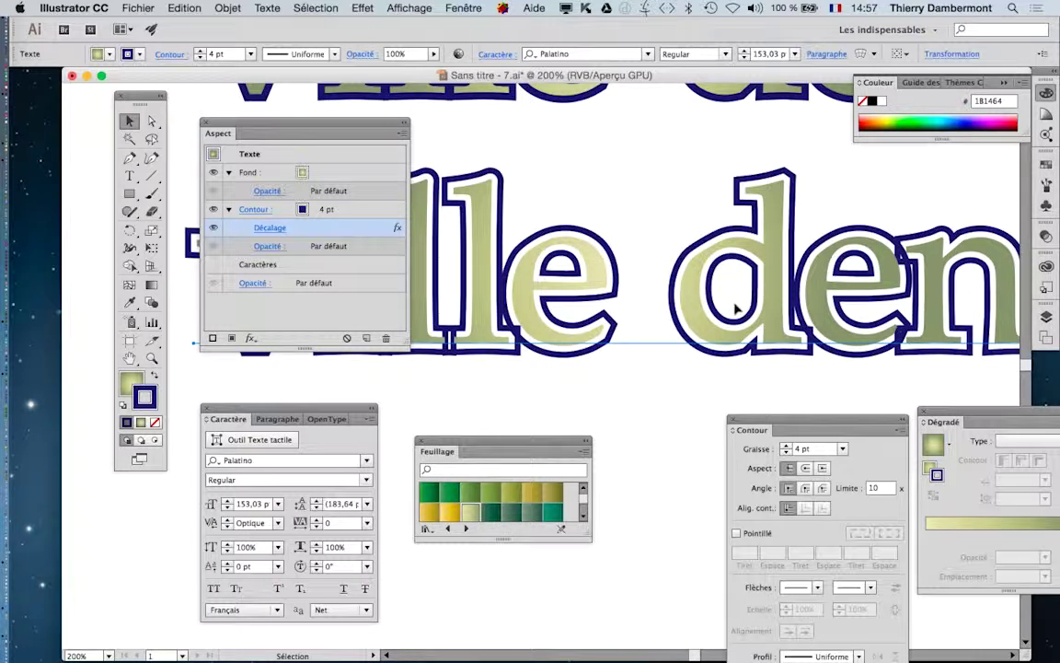
pyautogui.press('super+minus')
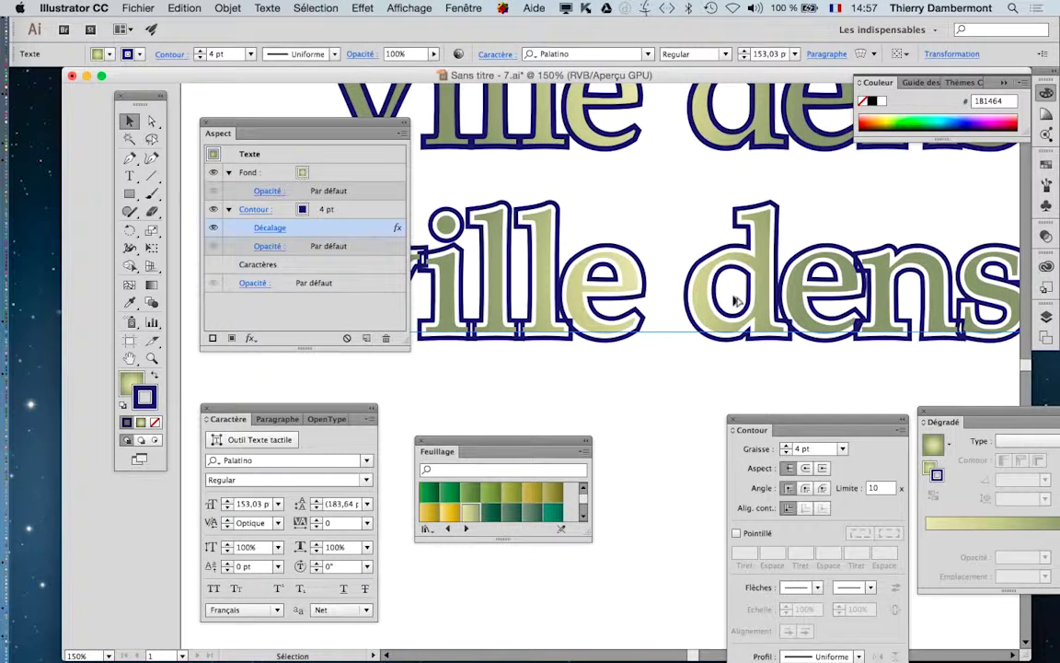
pyautogui.press('super+minus')
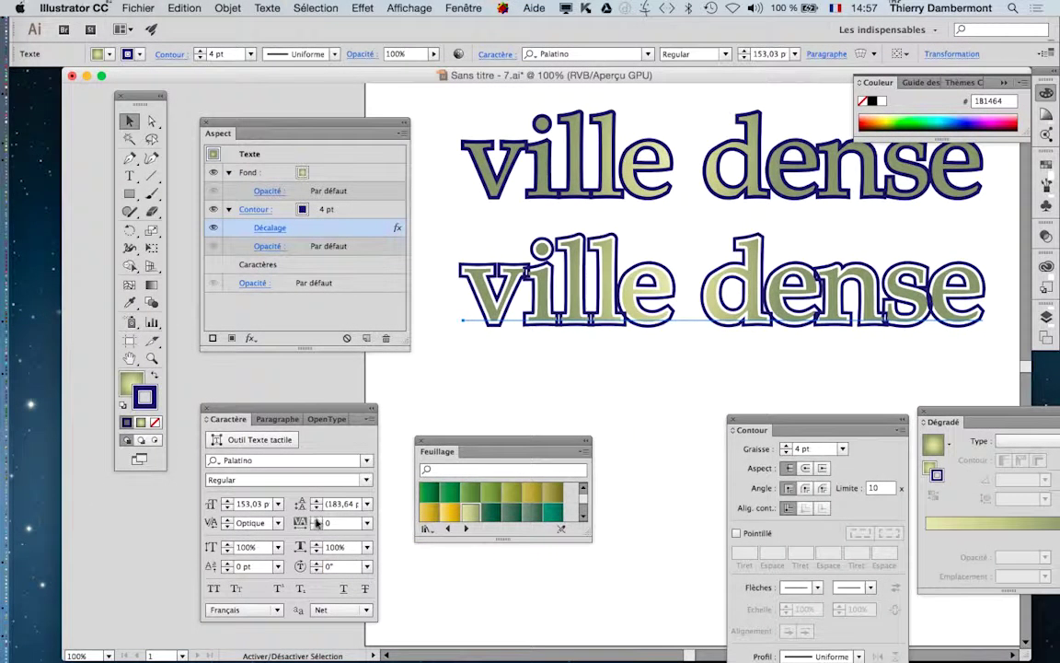
# Try tracking on the second 'ville dense' line up to 70 and down to -10, returning to 0.
pyautogui.click(316, 520)
pyautogui.click(316, 520)
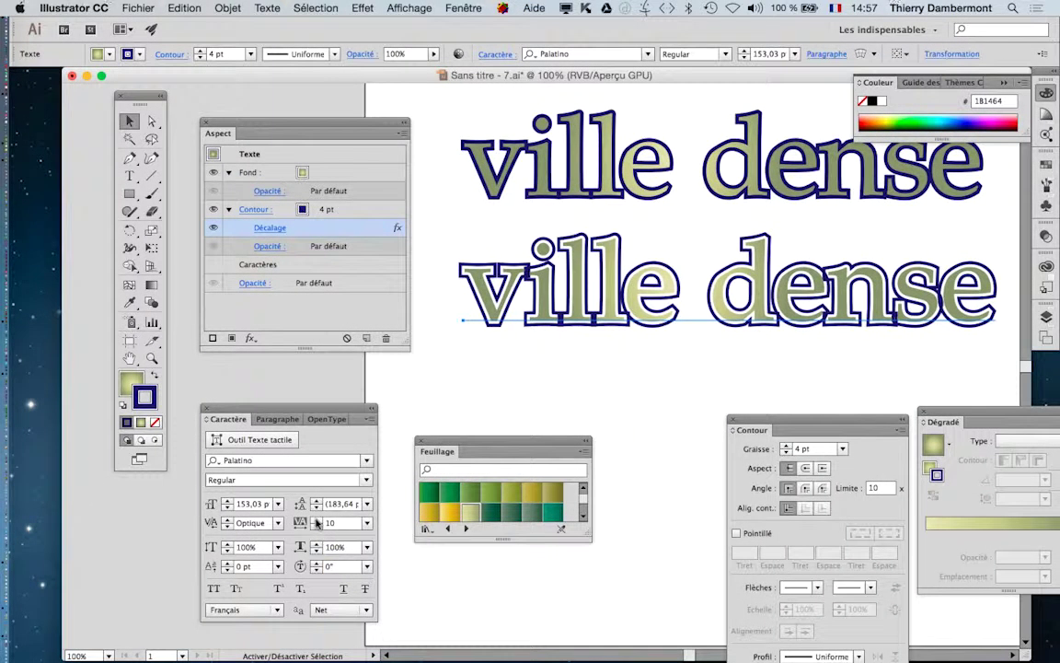
pyautogui.click(316, 520)
pyautogui.click(315, 520)
pyautogui.click(316, 520)
pyautogui.click(315, 520)
pyautogui.click(316, 520)
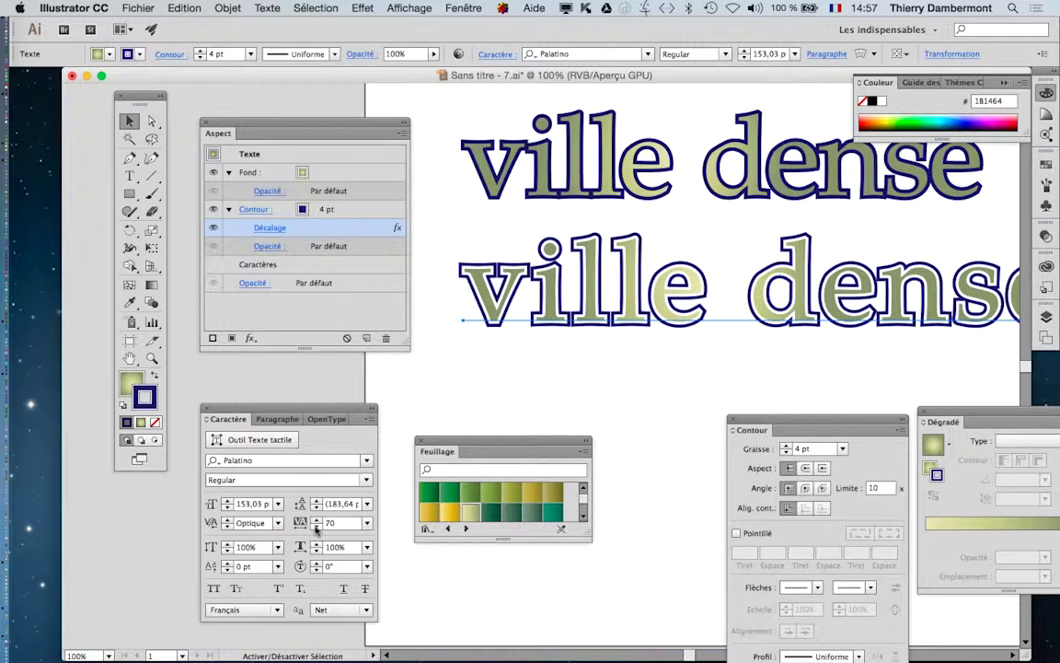
pyautogui.click(316, 526)
pyautogui.click(316, 527)
pyautogui.click(316, 527)
pyautogui.click(316, 526)
pyautogui.click(316, 527)
pyautogui.click(316, 527)
pyautogui.click(316, 527)
pyautogui.click(316, 527)
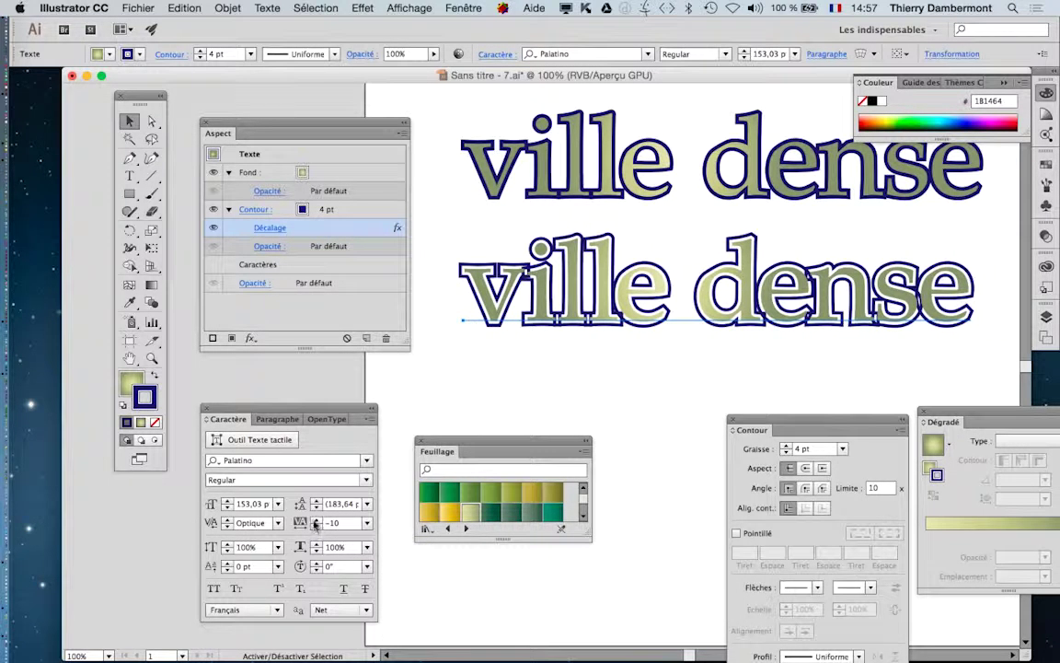
pyautogui.click(316, 521)
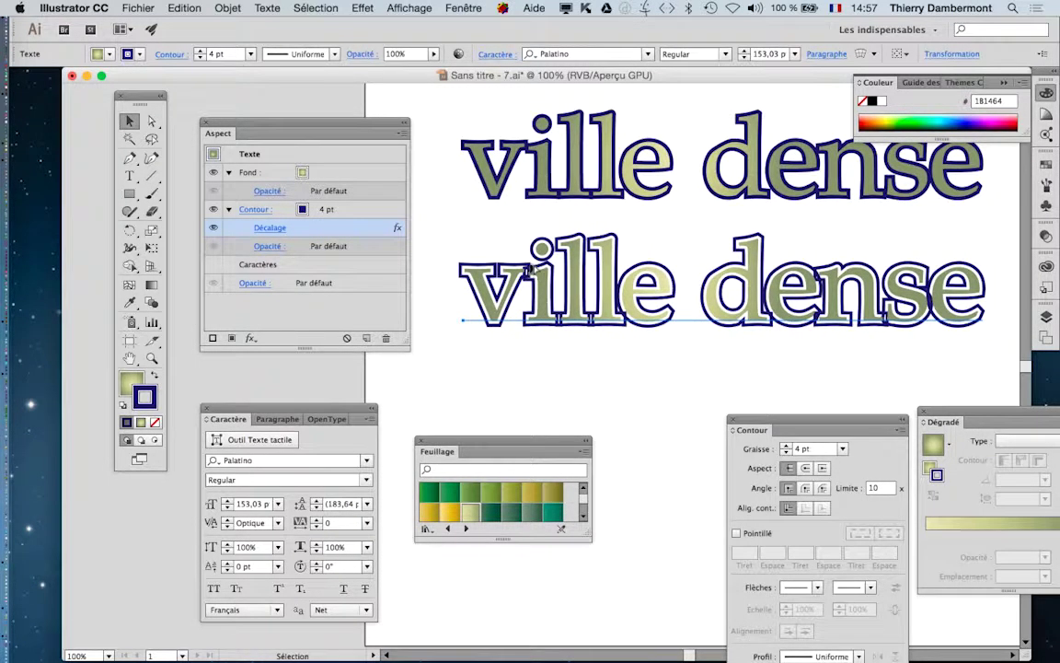
pyautogui.scroll(4, 530, 270)
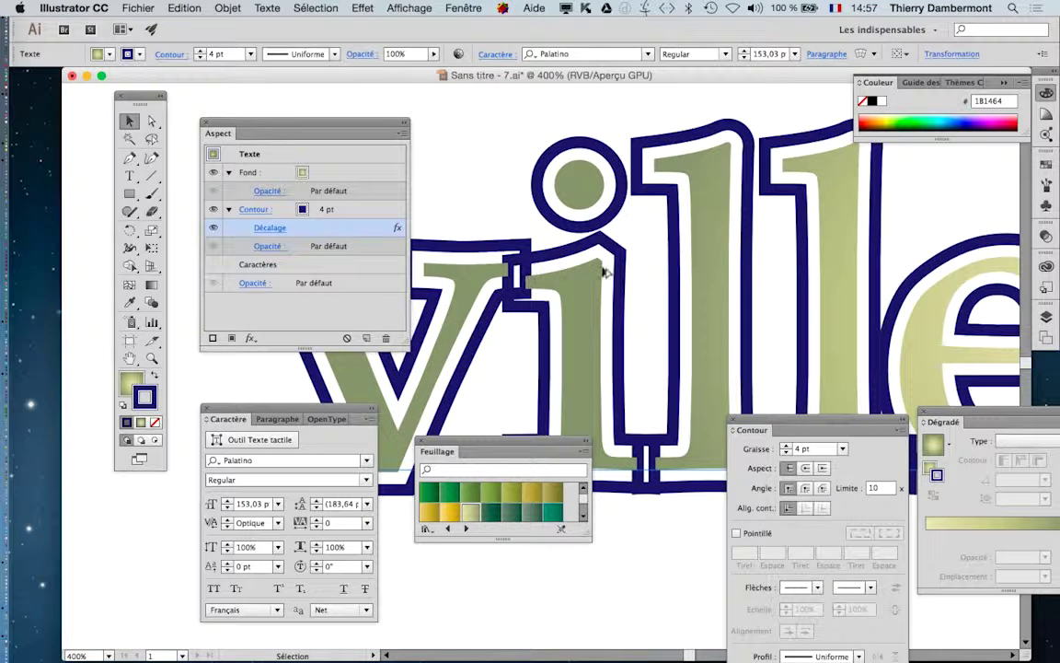
# Inspect the overlapping offset outlines at the v/i junction up close, and move the Aspect panel.
pyautogui.moveTo(576, 316); pyautogui.dragTo(627, 229)
pyautogui.moveTo(529, 199); pyautogui.dragTo(582, 235)
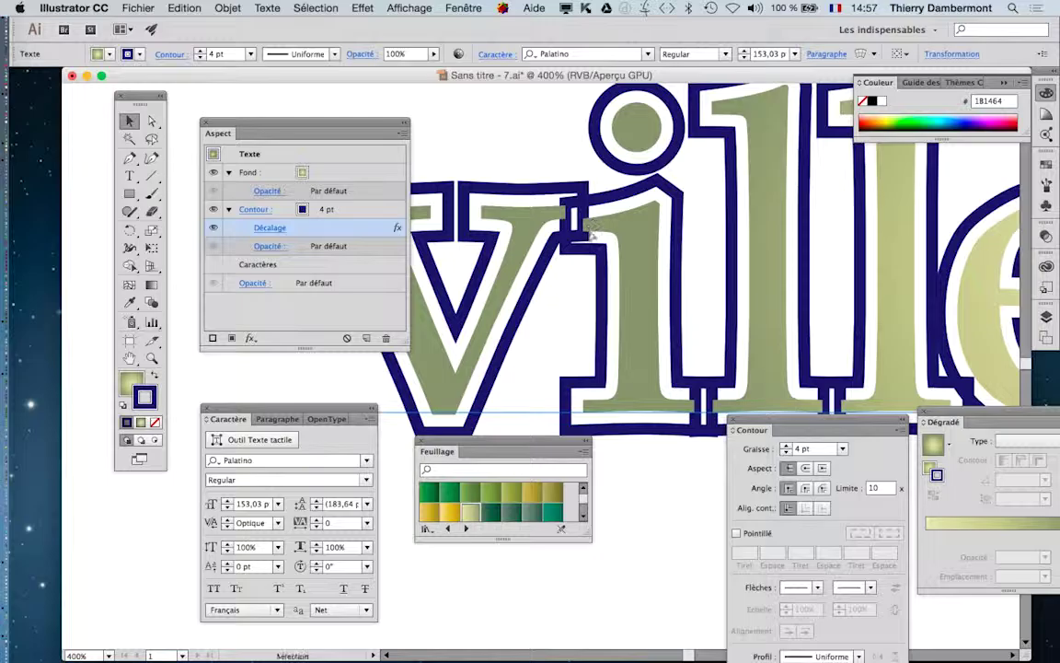
pyautogui.scroll(2, 591, 235)
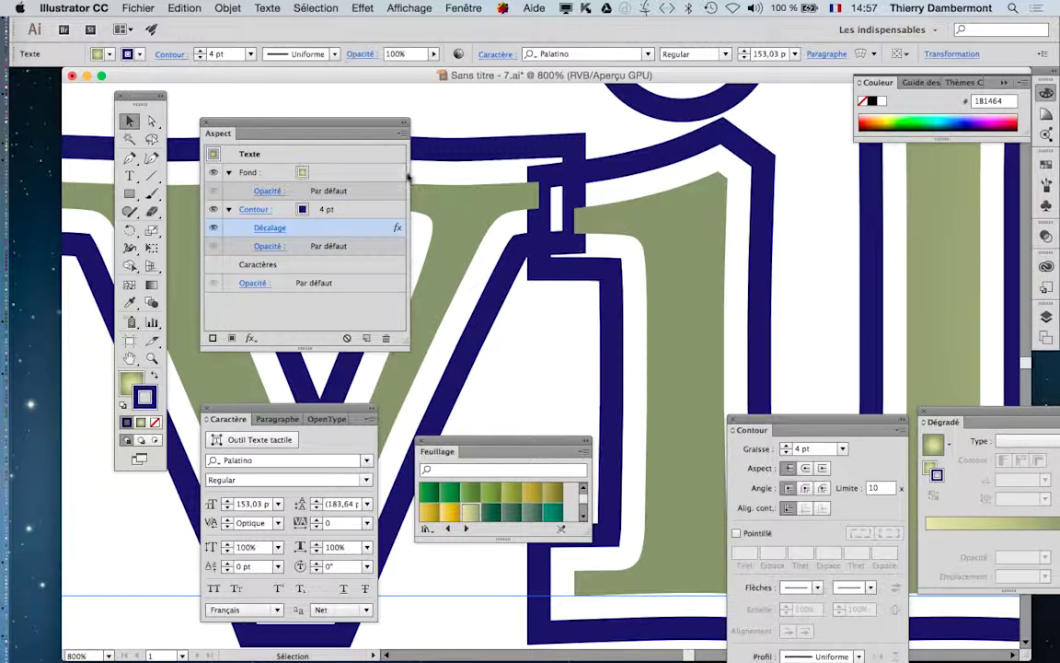
pyautogui.moveTo(366, 132); pyautogui.dragTo(360, 108)
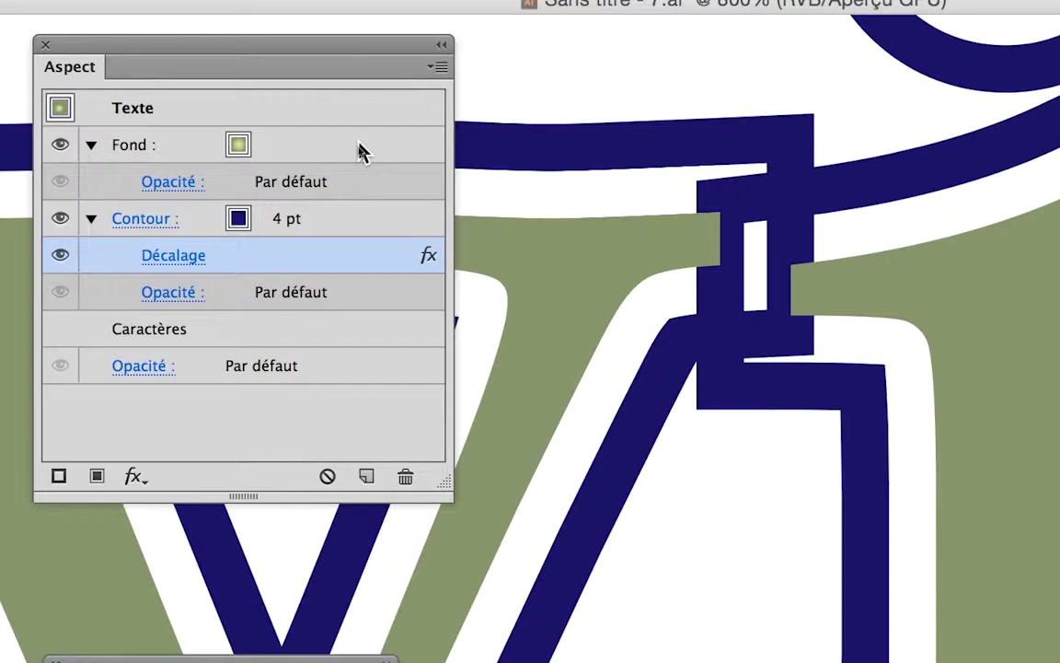
# Select the Fond and then the Contour rows in Aspect and open its flyout menu.
pyautogui.click(331, 179)
pyautogui.click(333, 248)
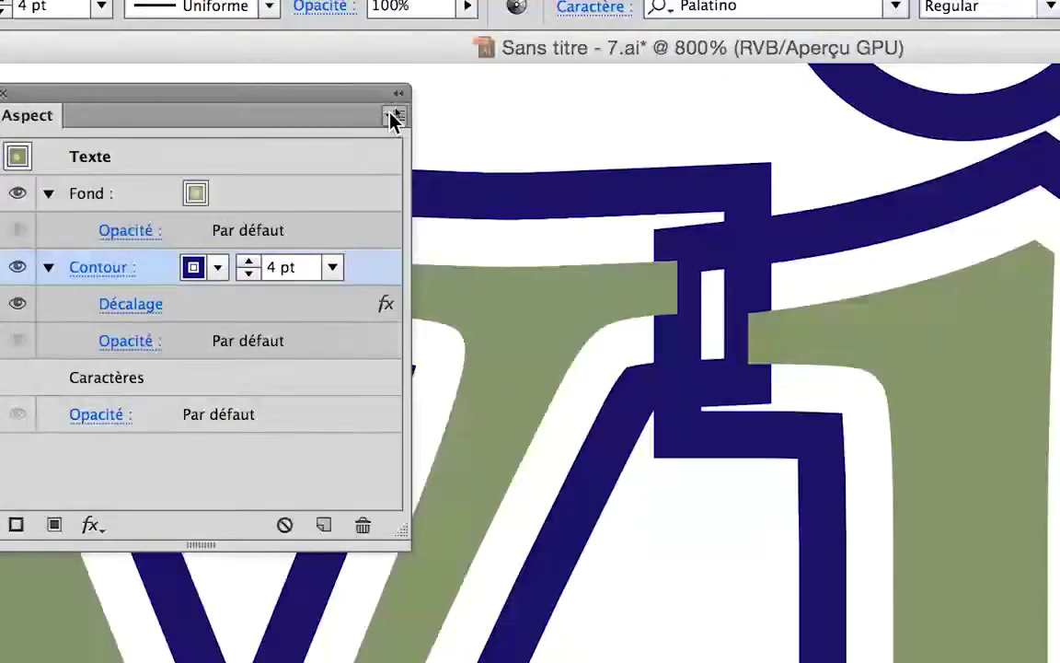
pyautogui.click(393, 117)
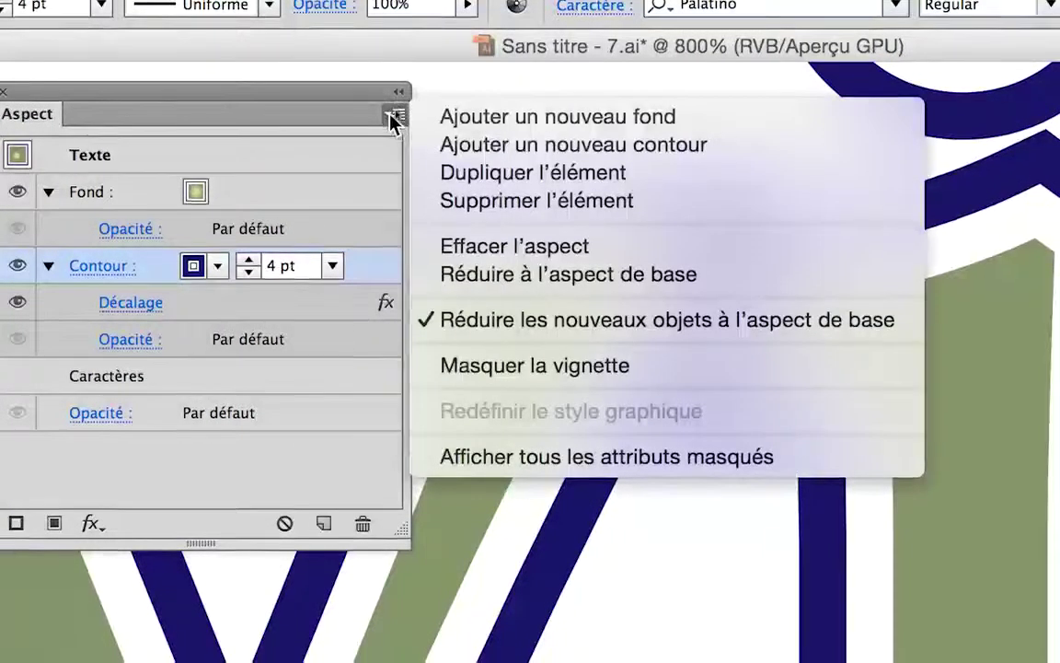
# Add a new second fill to the 'ville dense' text and make it white.
pyautogui.press('Escape')
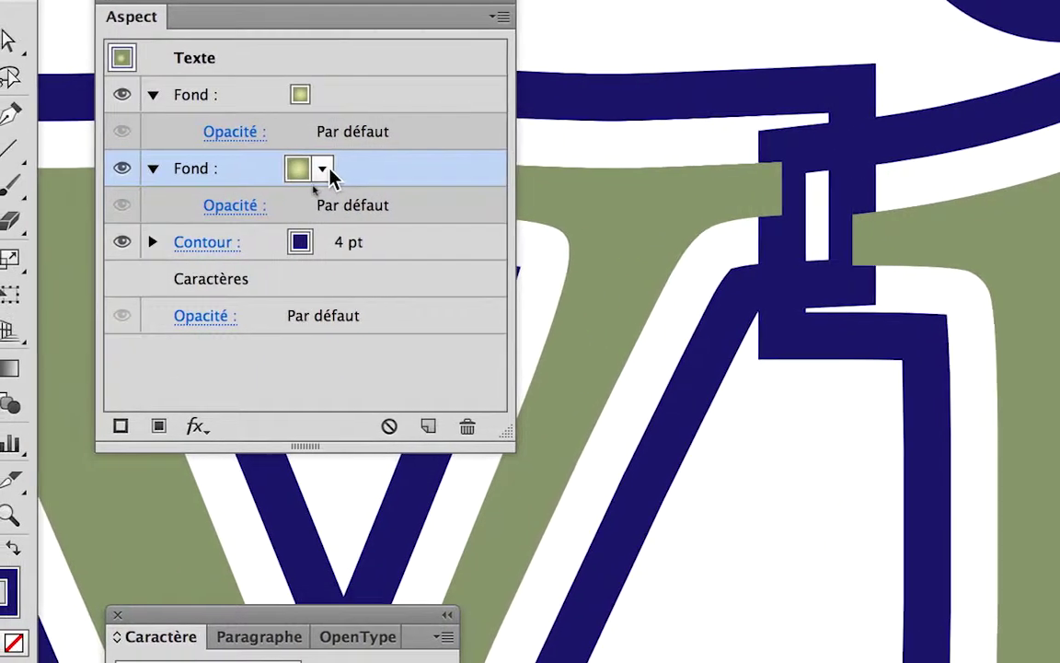
pyautogui.click(318, 168)
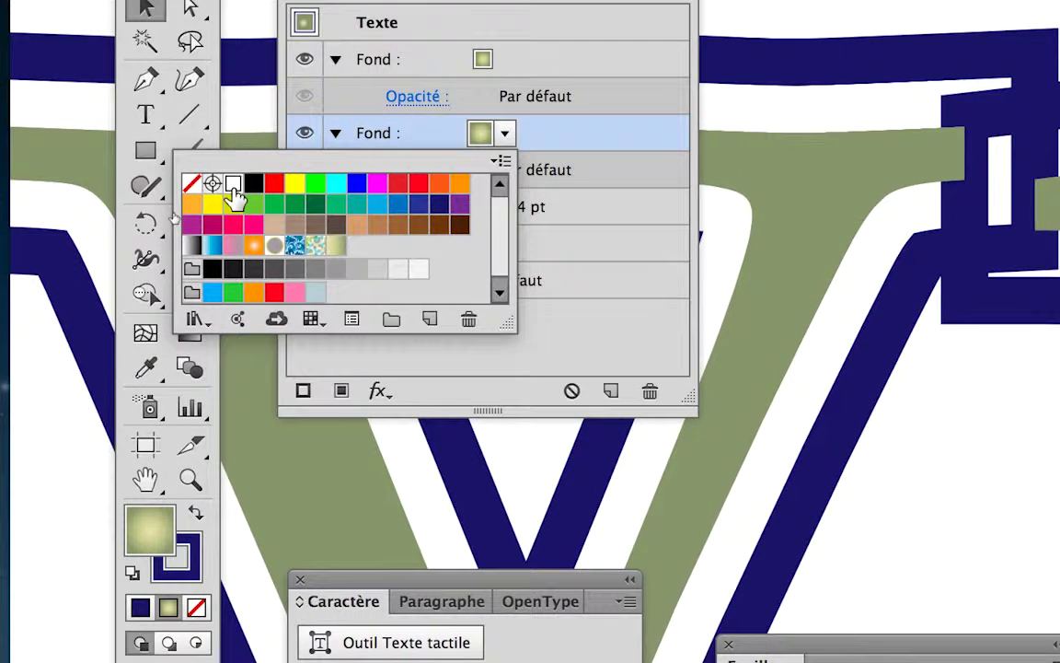
pyautogui.click(235, 198)
pyautogui.press('Escape')
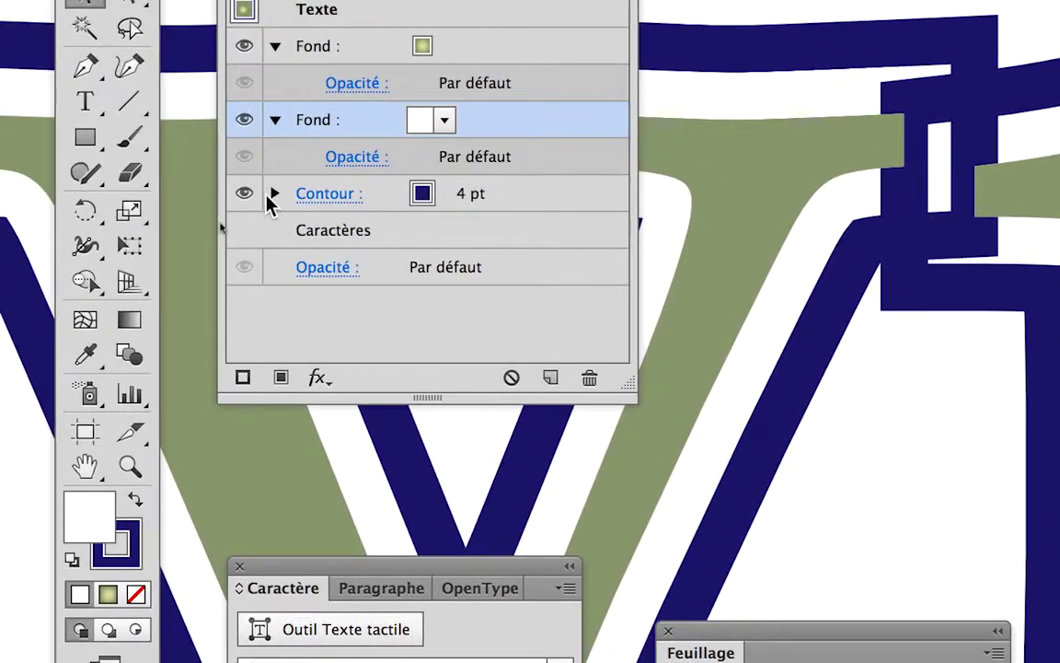
# Copy the Contour's Décalage effect onto the new white Fond.
pyautogui.click(272, 194)
pyautogui.click(434, 235)
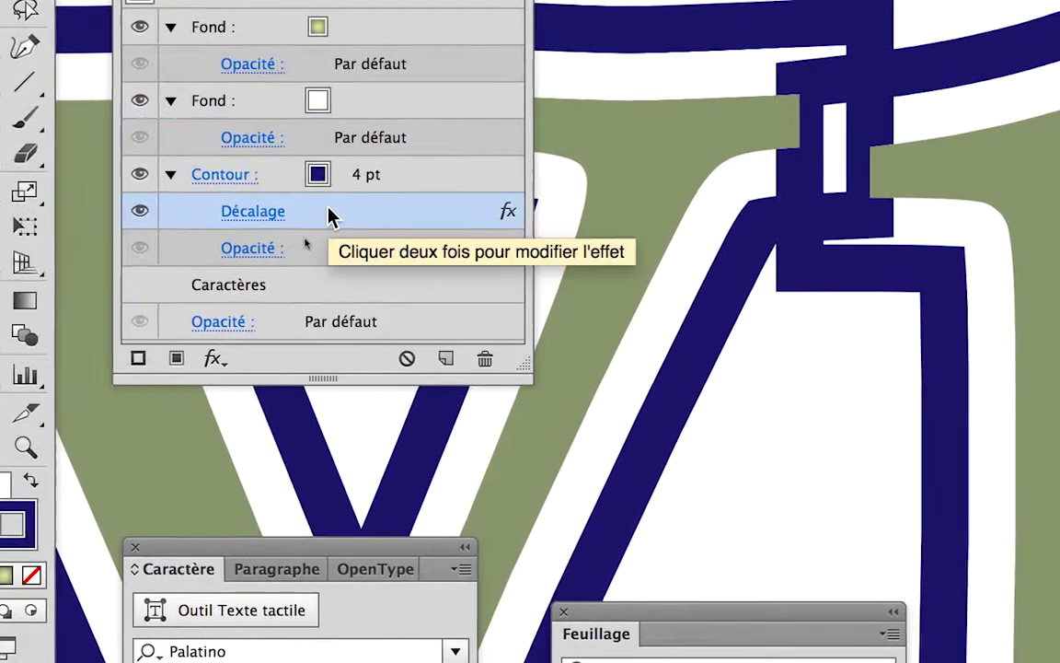
pyautogui.moveTo(326, 215); pyautogui.dragTo(362, 115)
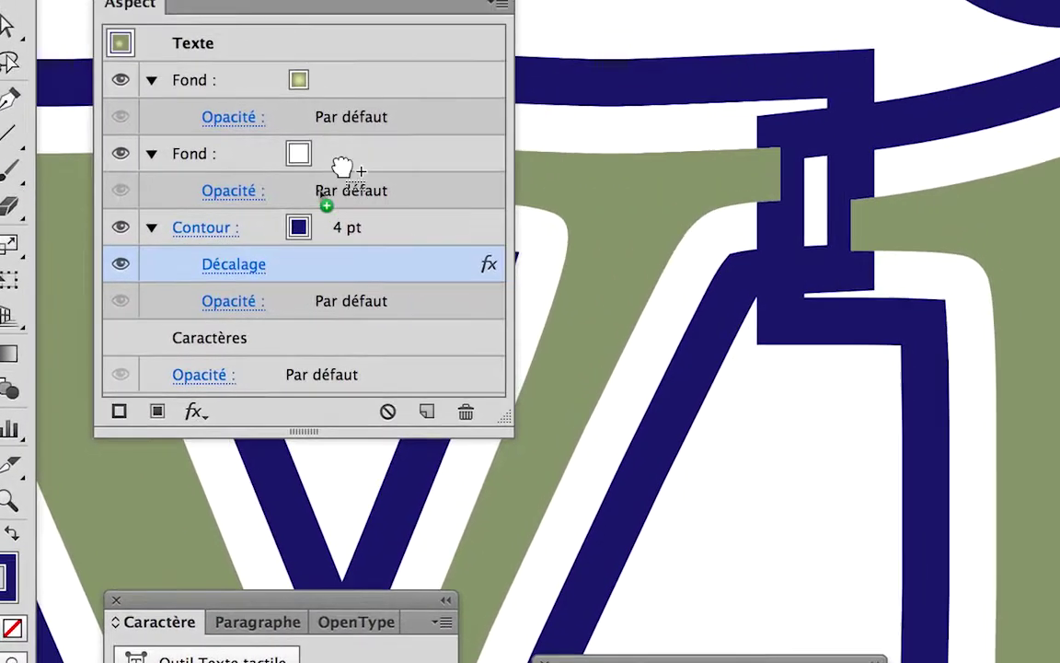
pyautogui.moveTo(342, 166); pyautogui.dragTo(351, 156)
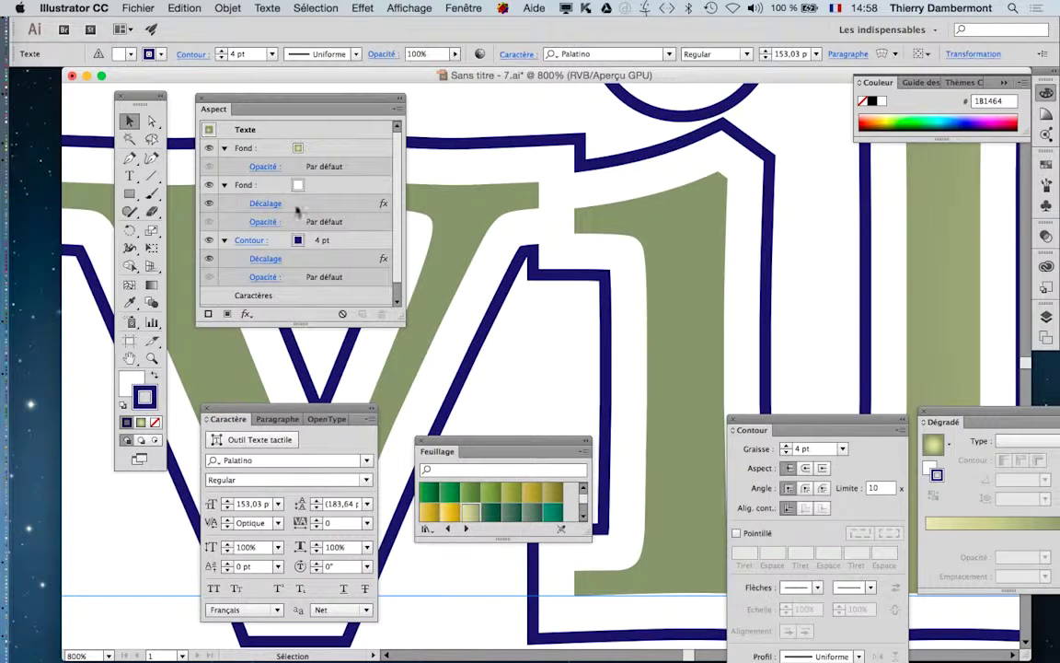
pyautogui.click(409, 7)
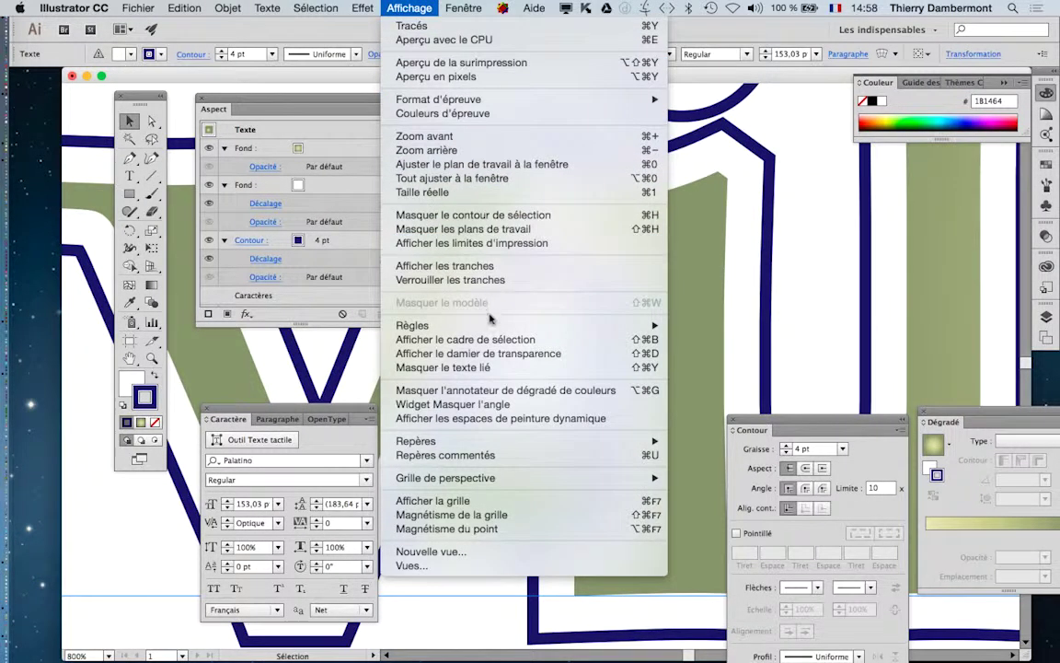
# Show the transparency grid, zoom out to 300%, and hide the white offset fill.
pyautogui.click(493, 353)
pyautogui.press('super+minus')
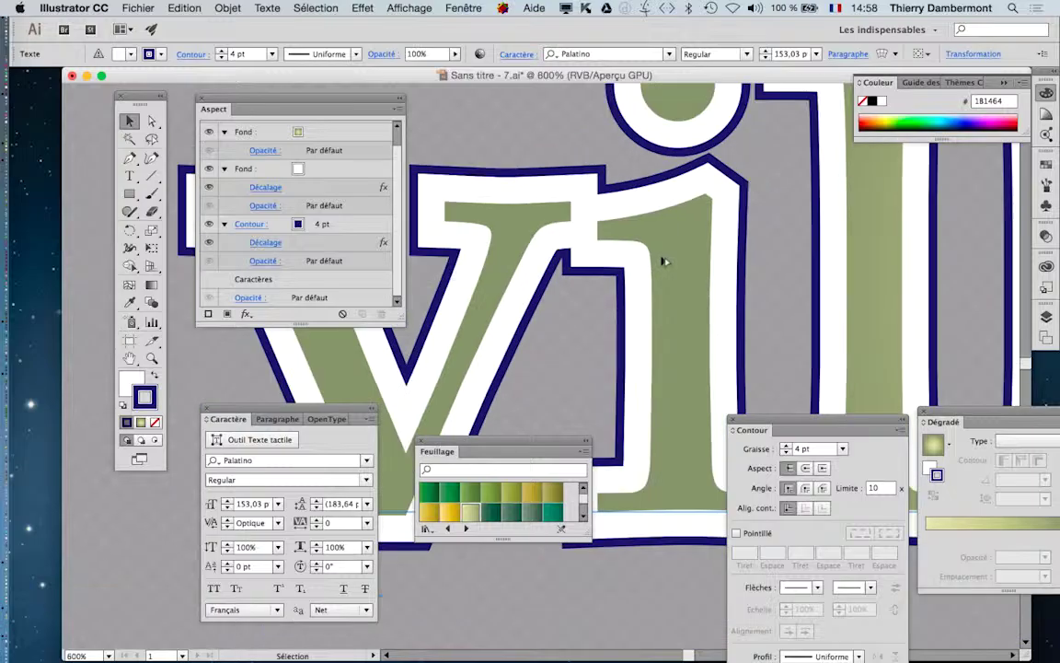
pyautogui.scroll(-1, 661, 261)
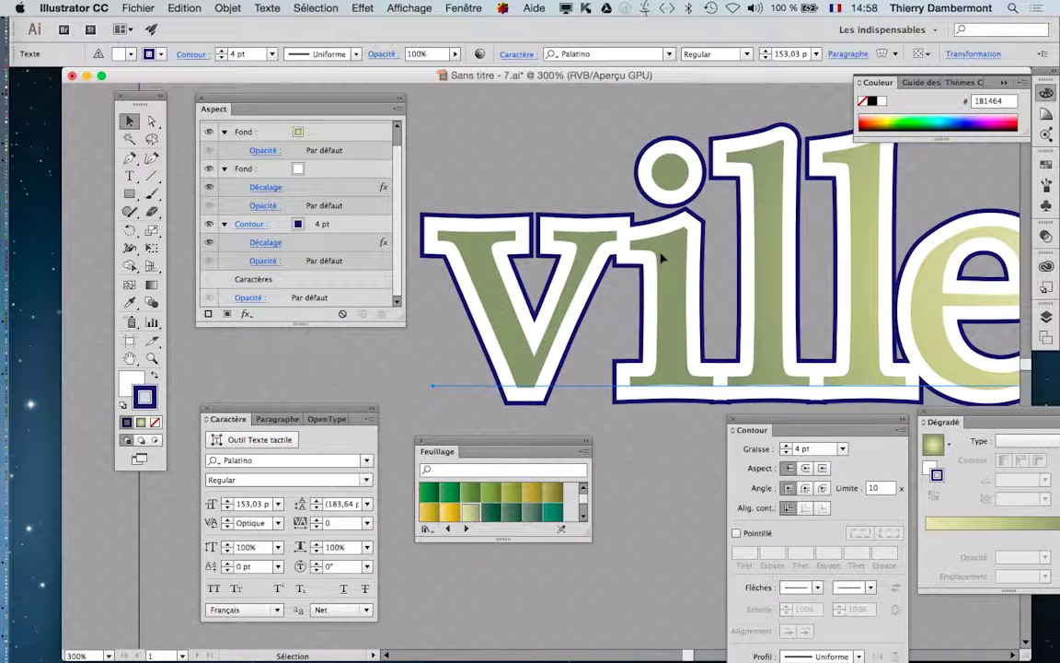
pyautogui.moveTo(661, 261); pyautogui.dragTo(612, 188)
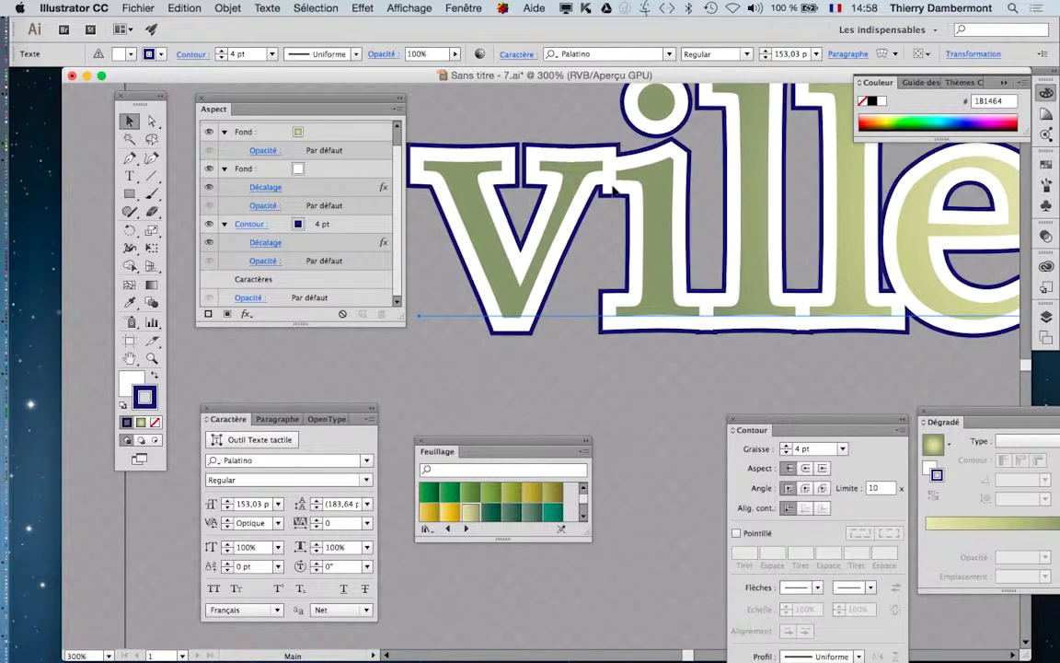
pyautogui.click(208, 170)
pyautogui.click(208, 171)
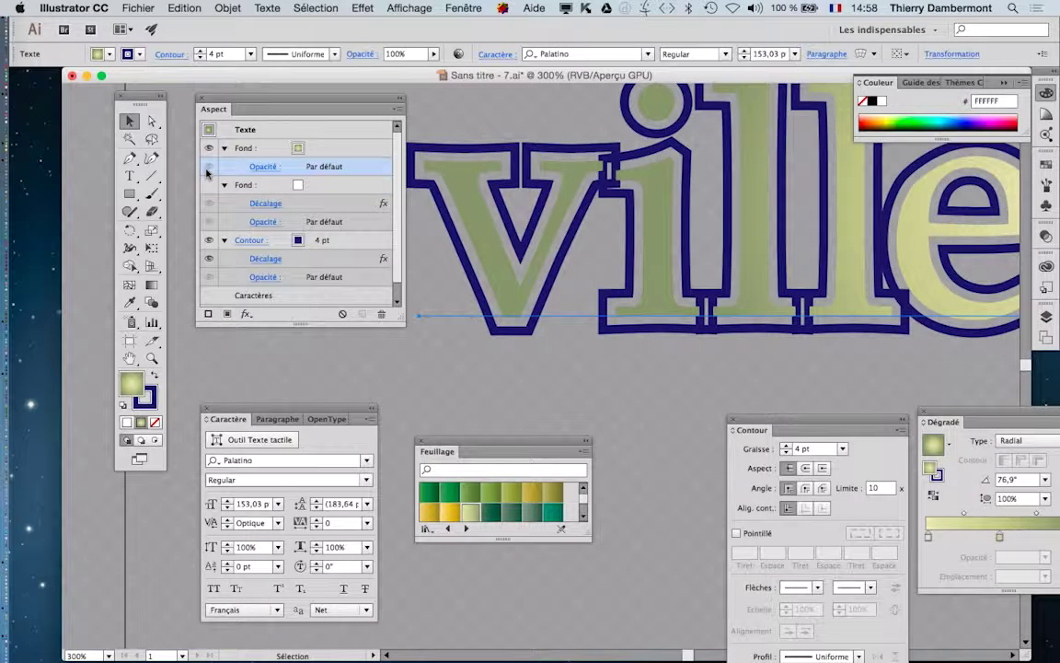
# Toggle the white fill on and off to compare, leave it visible, and open the stroke's Décalage settings.
pyautogui.click(209, 185)
pyautogui.click(209, 185)
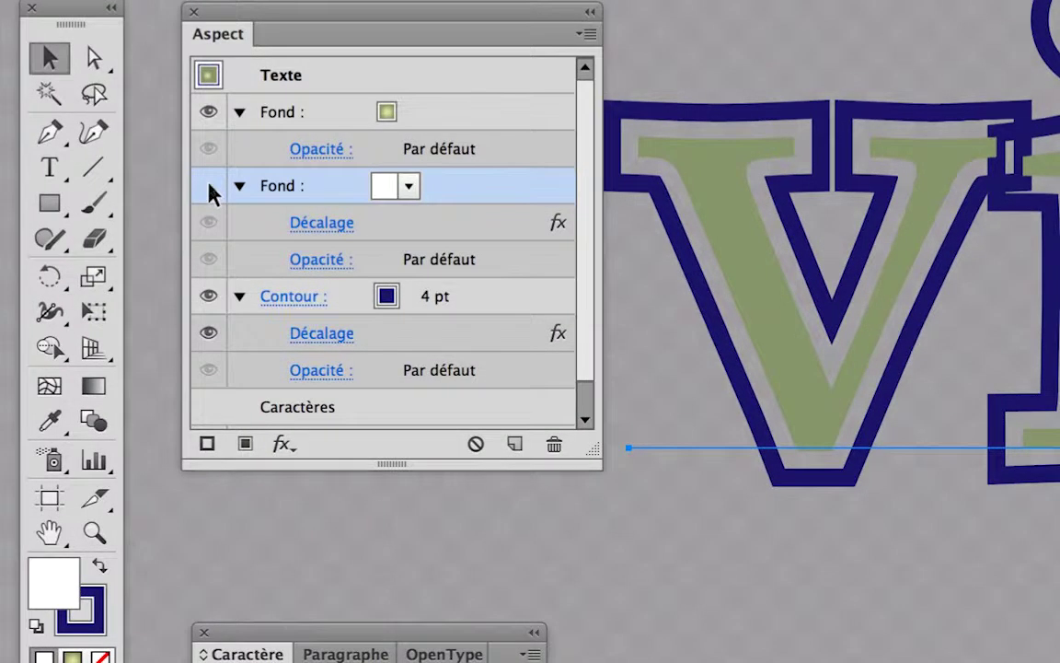
pyautogui.click(209, 187)
pyautogui.click(209, 187)
pyautogui.click(209, 187)
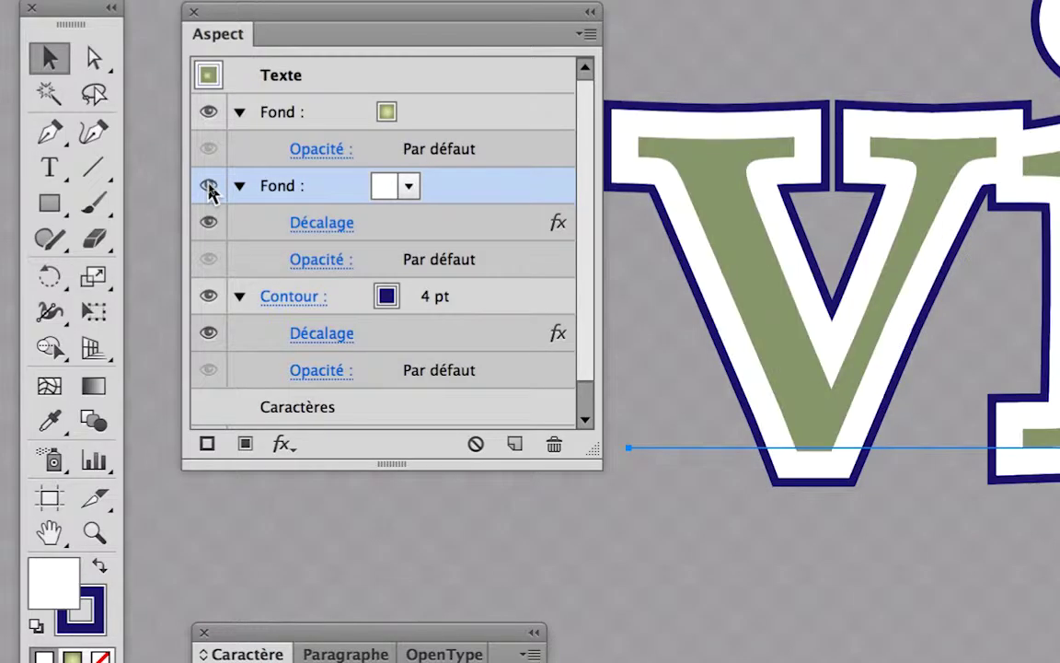
pyautogui.click(209, 187)
pyautogui.click(209, 189)
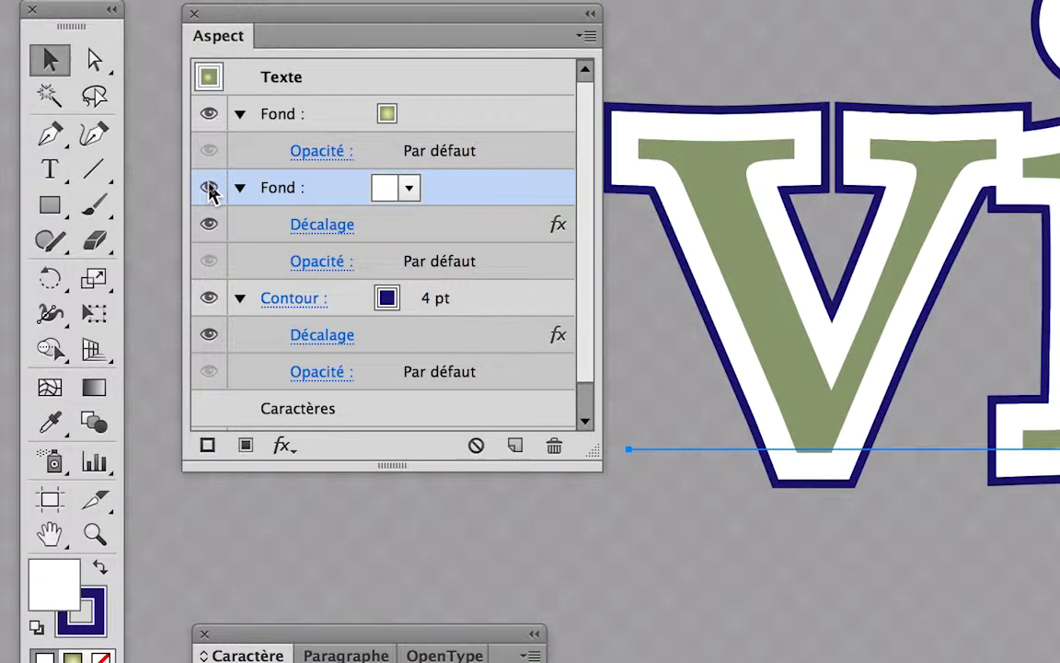
pyautogui.click(209, 189)
pyautogui.click(209, 189)
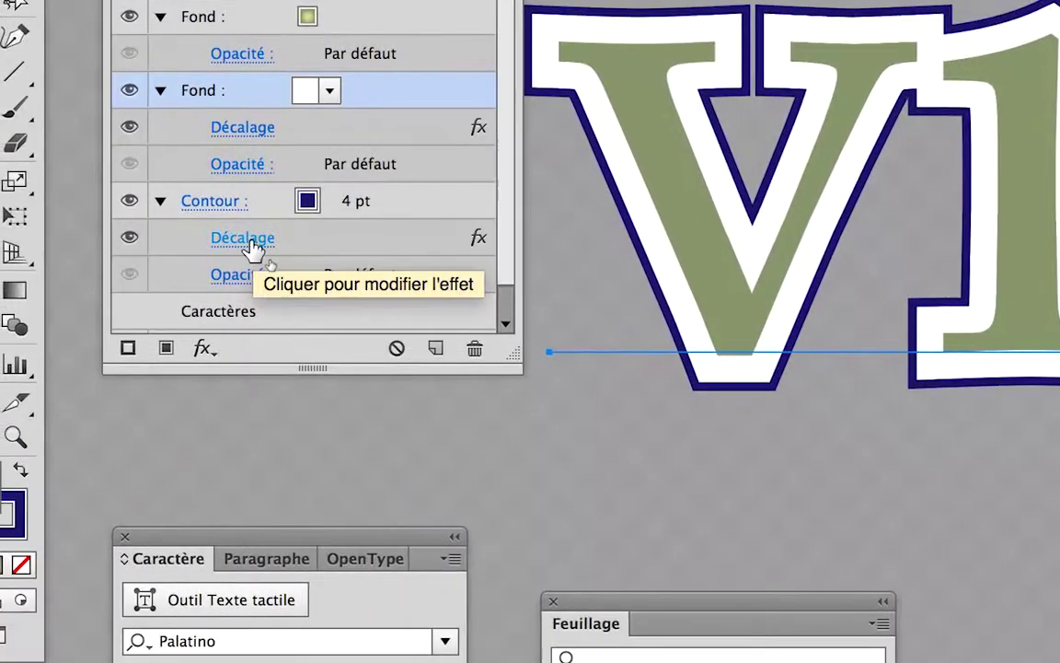
pyautogui.click(251, 313)
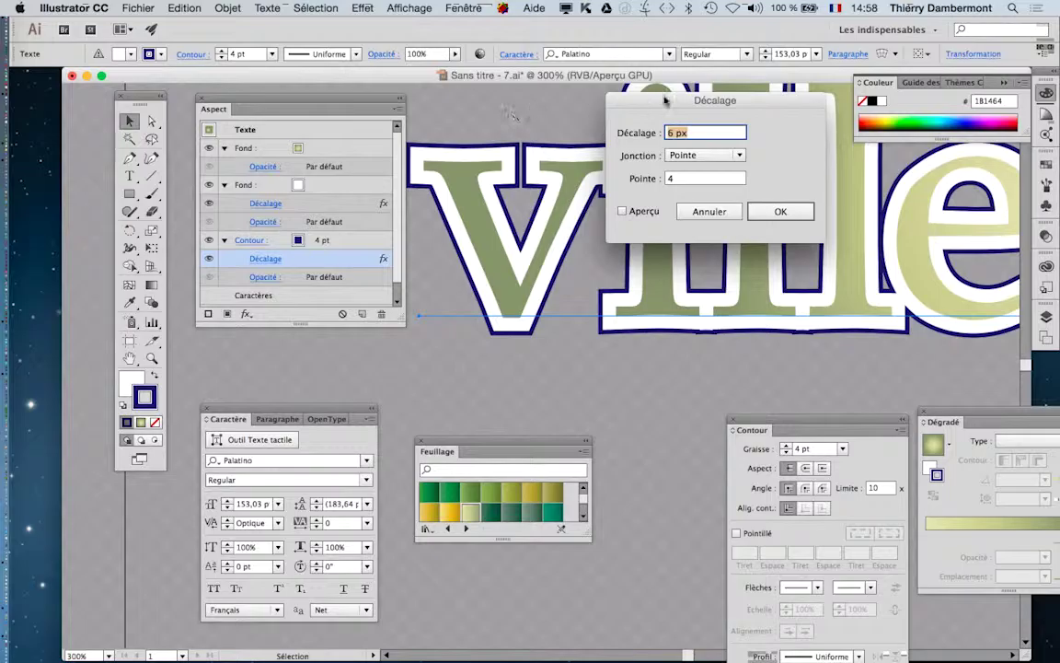
# Raise the navy stroke's Décalage offset from 6 px to 8 px with preview on.
pyautogui.moveTo(664, 99); pyautogui.dragTo(584, 369)
pyautogui.click(542, 480)
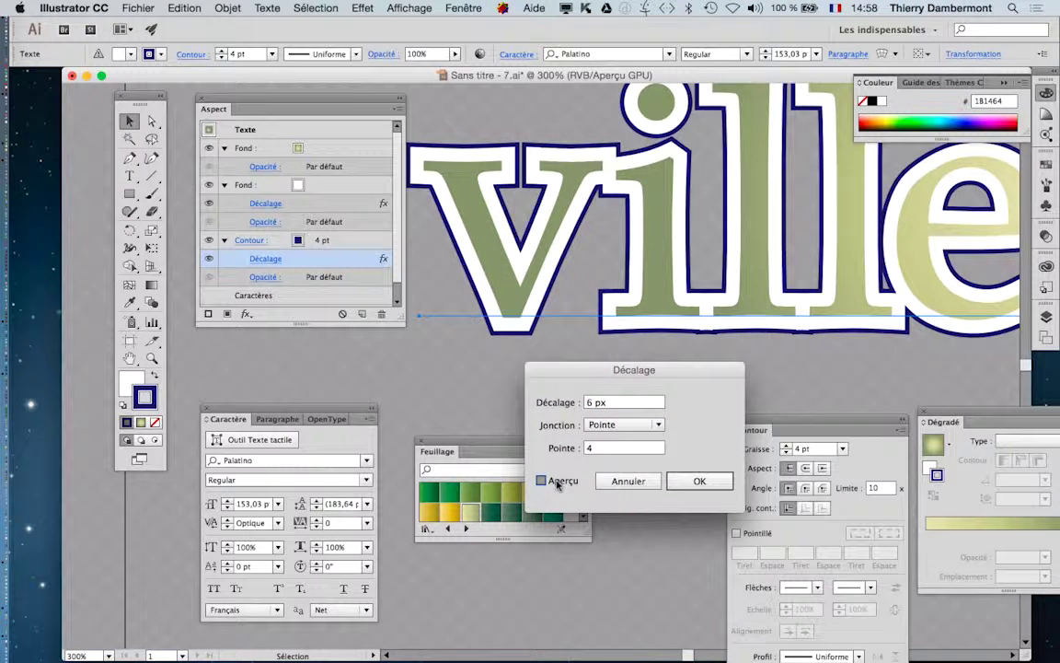
pyautogui.click(591, 403)
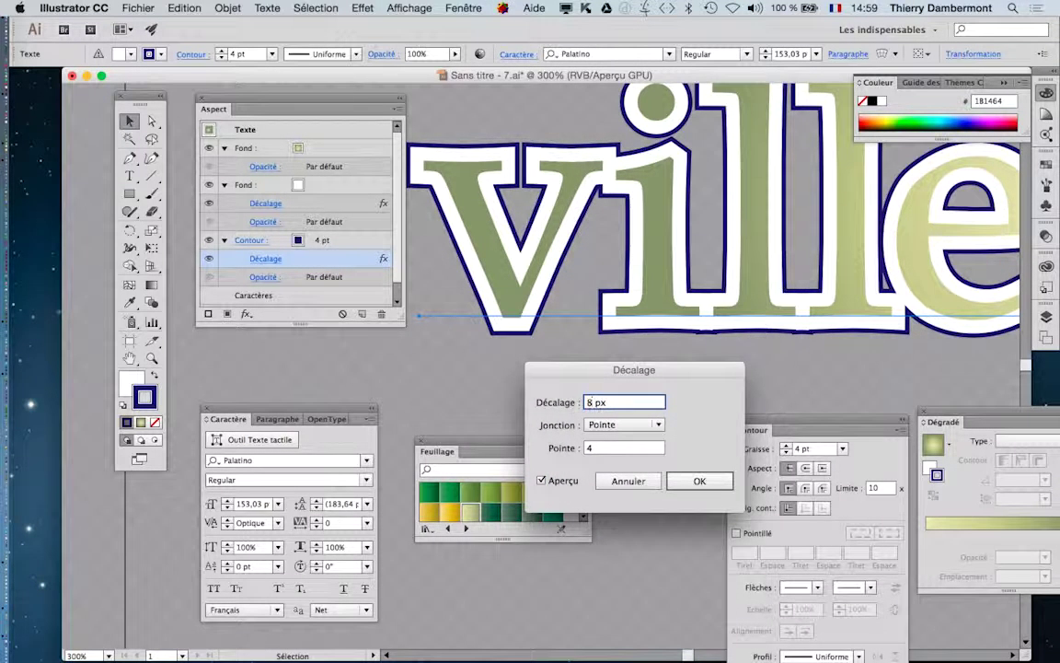
pyautogui.press('Tab')
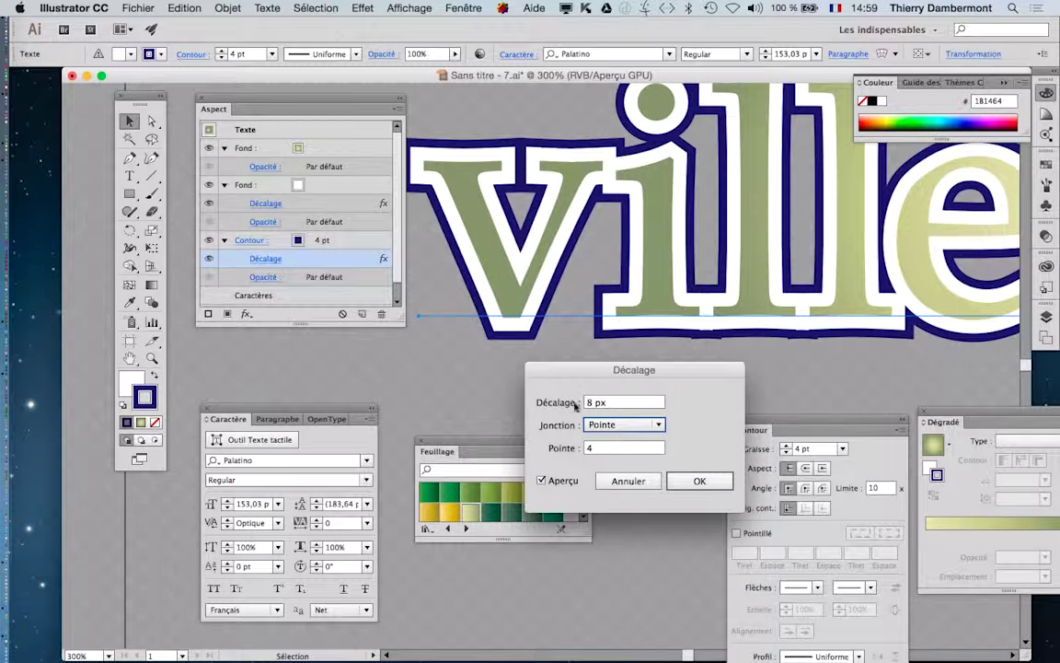
pyautogui.click(701, 484)
pyautogui.scroll(-1, 811, 320)
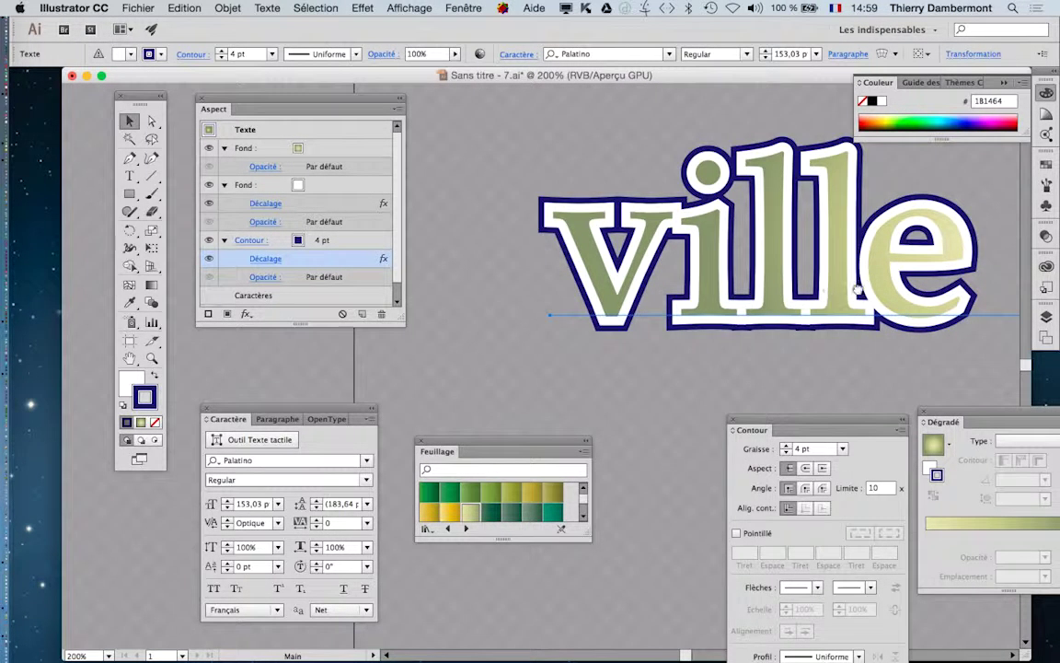
# Alt-drag the styled 'ville dense' downward to create a third copy below the second.
pyautogui.hscroll(10, 810, 319)
pyautogui.hscroll(-4, 711, 322)
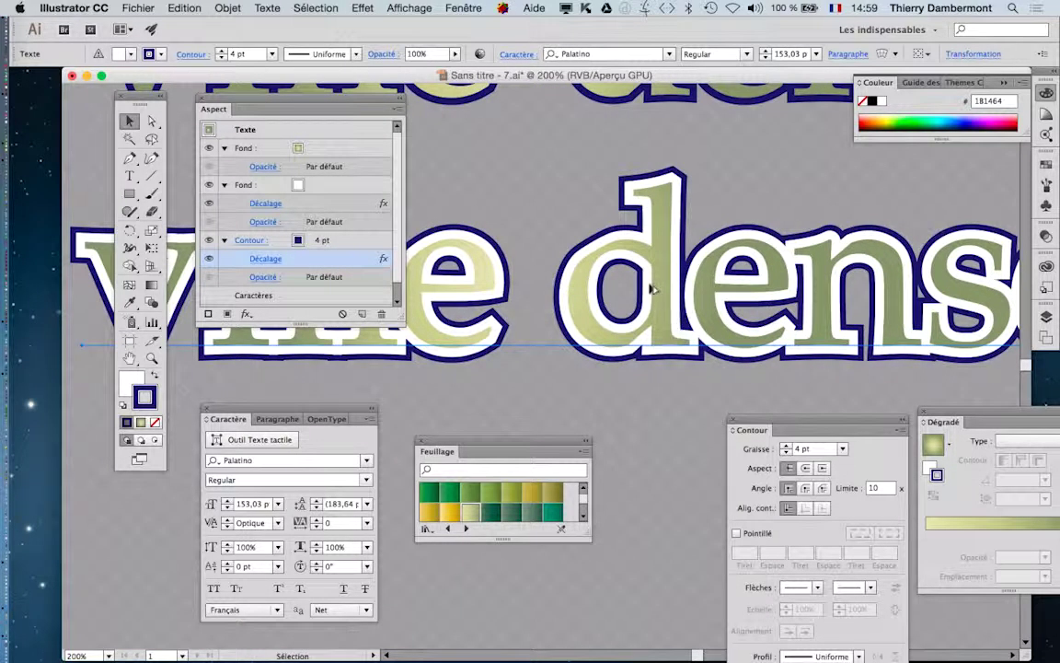
pyautogui.scroll(-2, 650, 290)
pyautogui.scroll(-2, 651, 291)
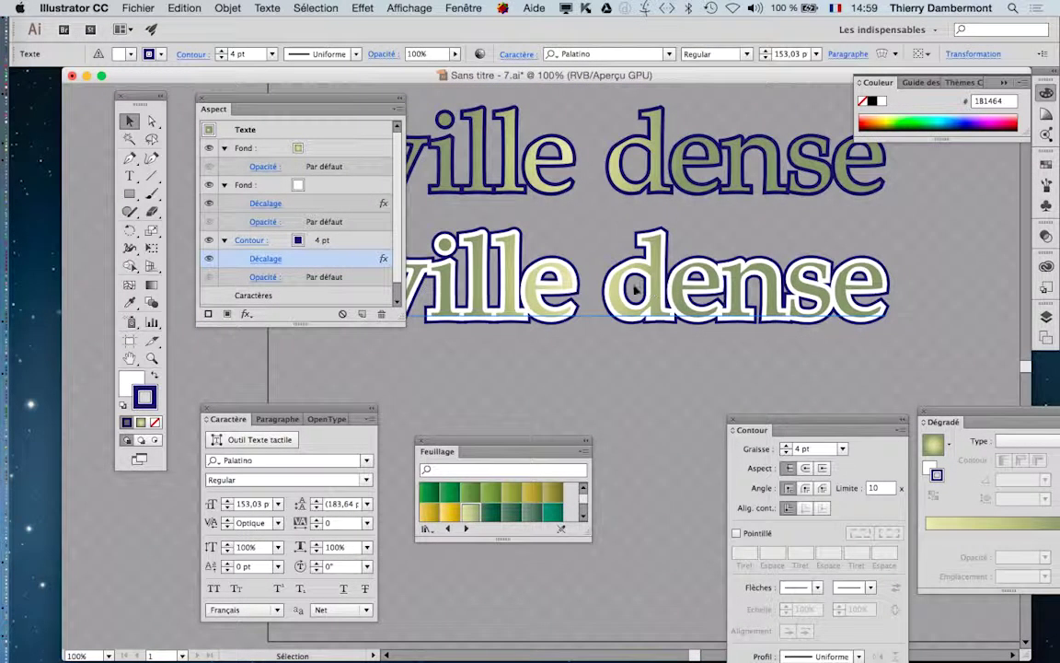
pyautogui.scroll(-3, 635, 290)
pyautogui.hscroll(-3, 635, 289)
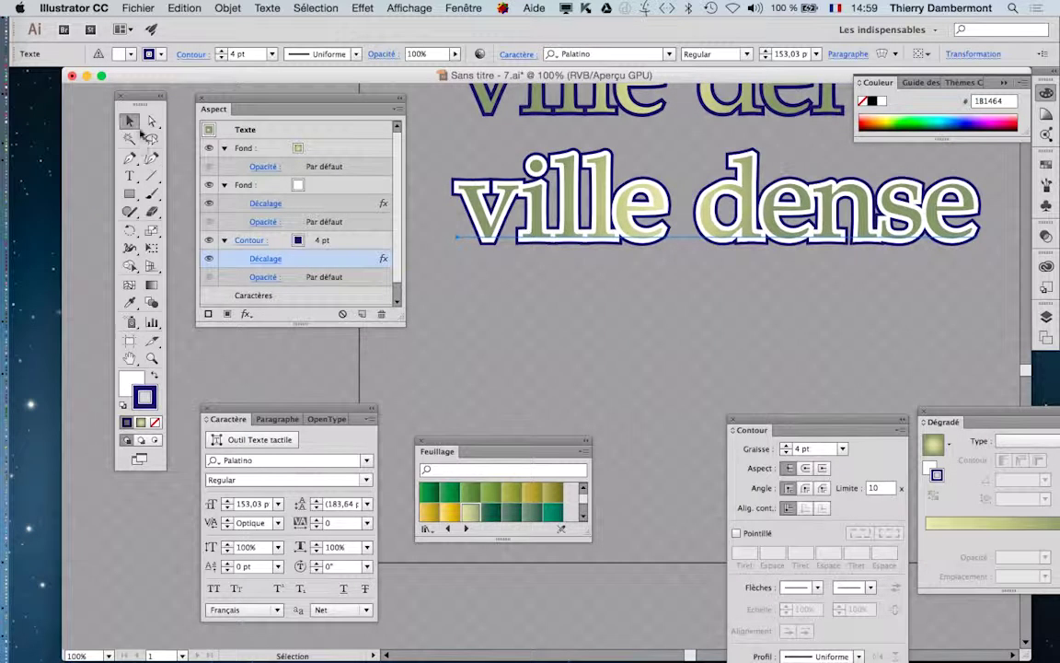
pyautogui.moveTo(644, 237); pyautogui.dragTo(648, 367)
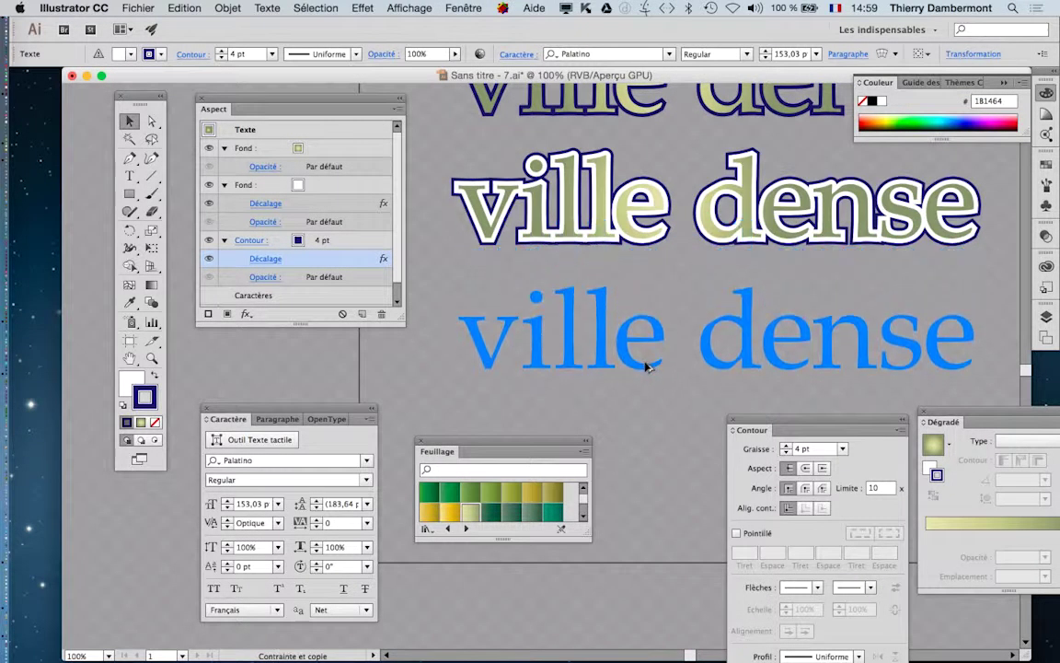
pyautogui.click(137, 8)
pyautogui.click(171, 133)
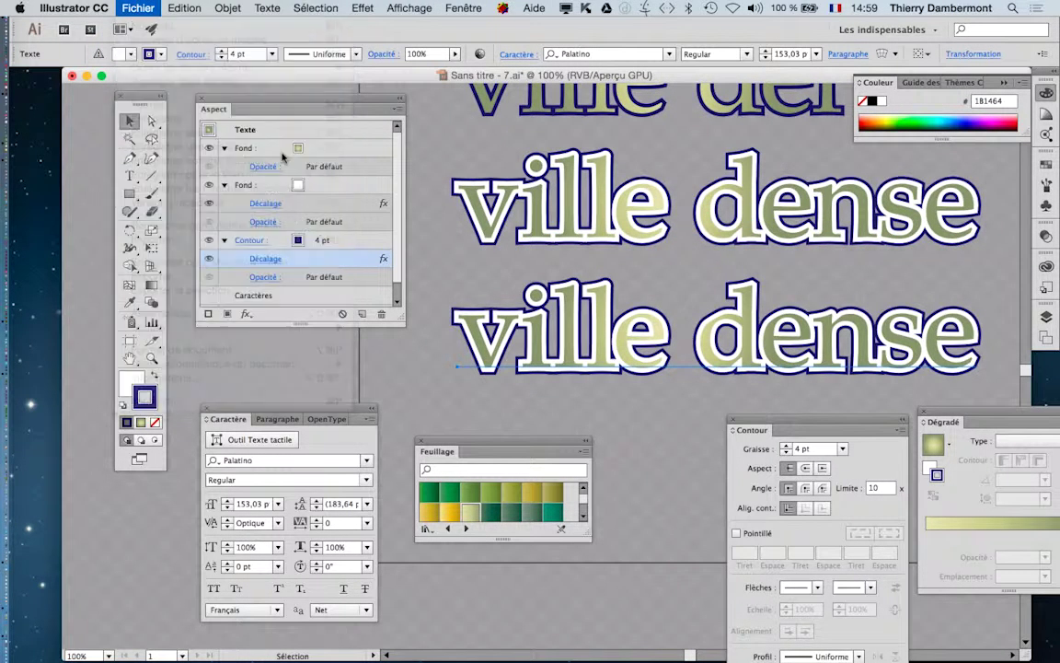
# Save the artwork as 'Sans titre - 8.ai', accepting the default Illustrator options.
pyautogui.click(533, 58)
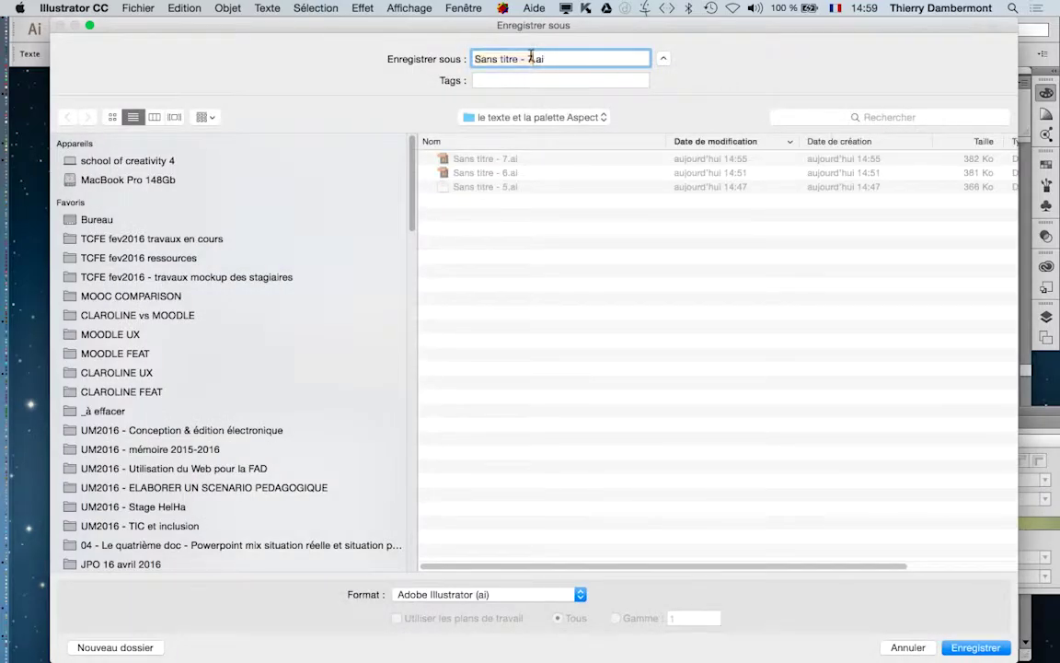
pyautogui.write('8')
pyautogui.press('Return')
pyautogui.click(661, 543)
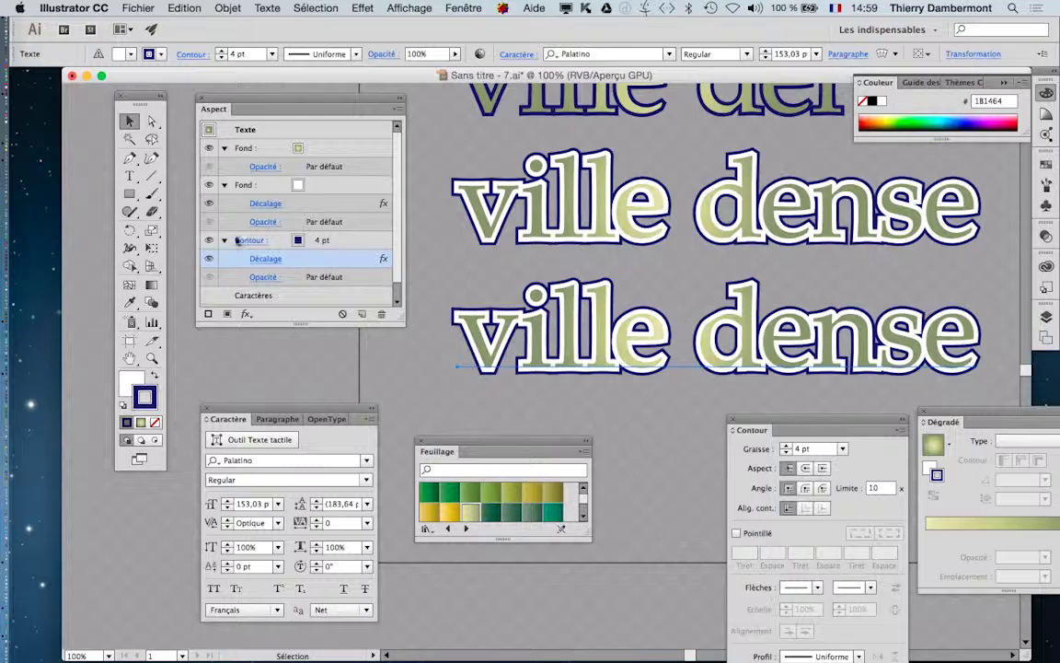
pyautogui.scroll(-1, 238, 240)
pyautogui.click(130, 176)
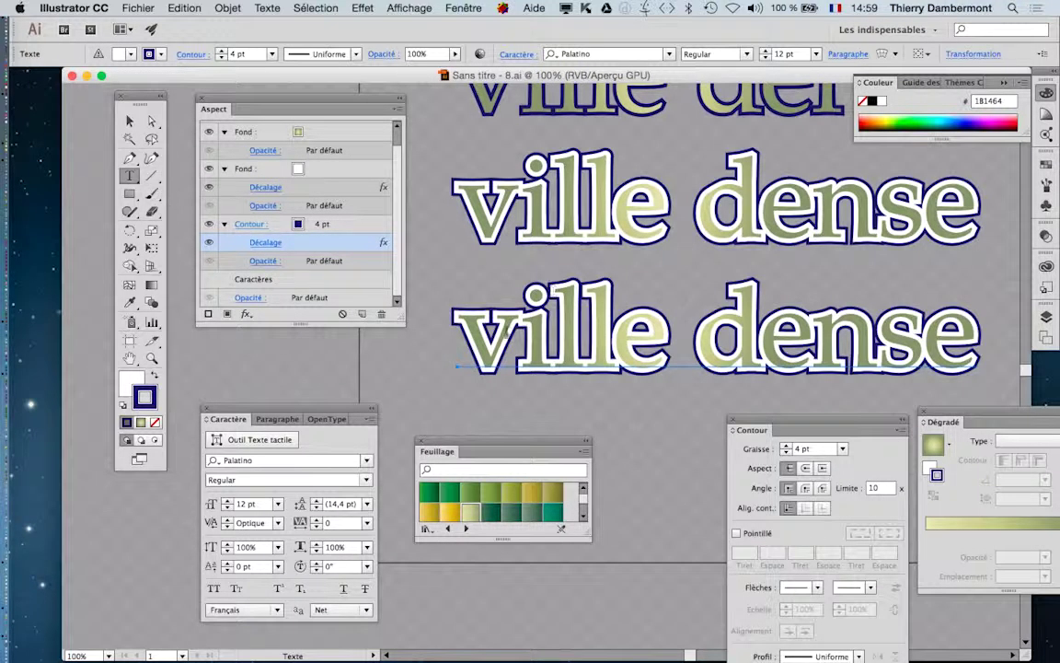
# Retype the copied bottom line from 'ville dense' to 'arbustes gratuits', adding the missing 's'.
pyautogui.moveTo(459, 331); pyautogui.dragTo(978, 338)
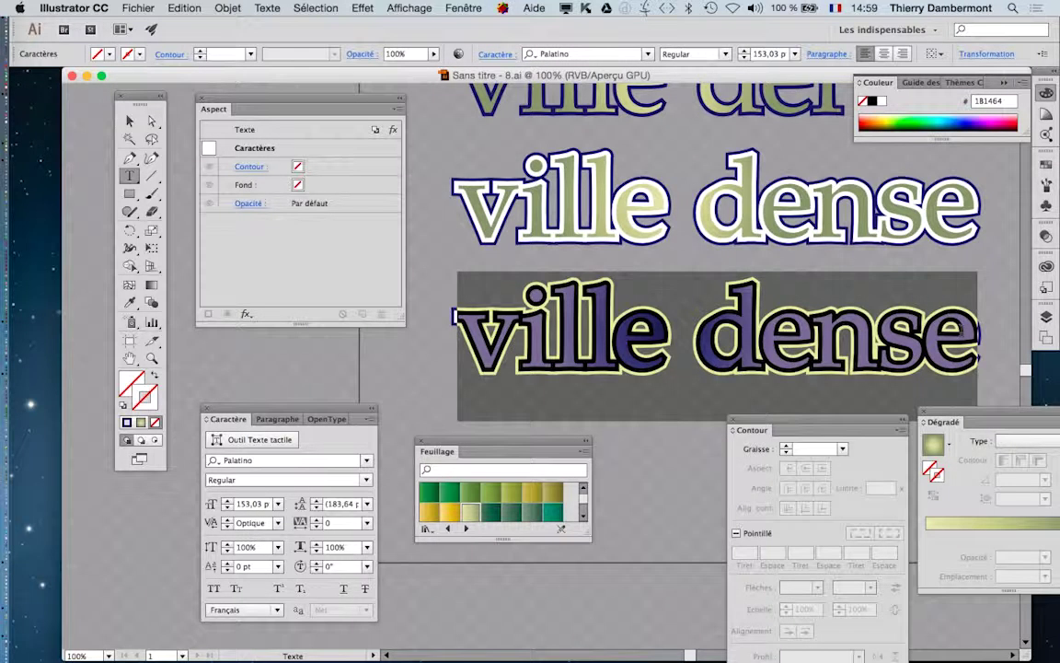
pyautogui.write('arbuste')
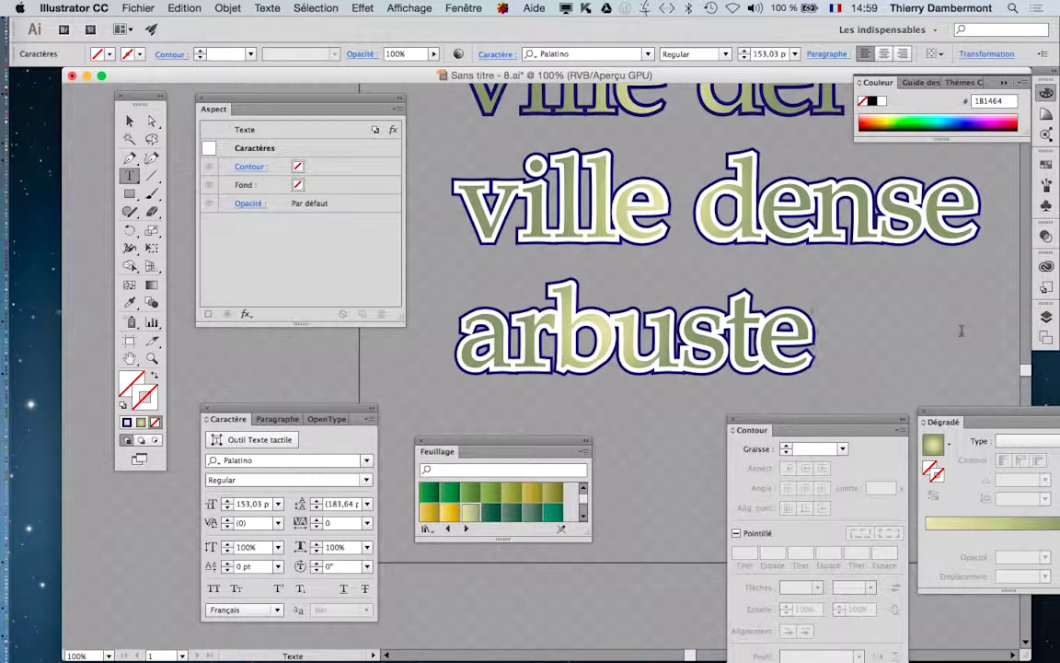
pyautogui.write(' gratu')
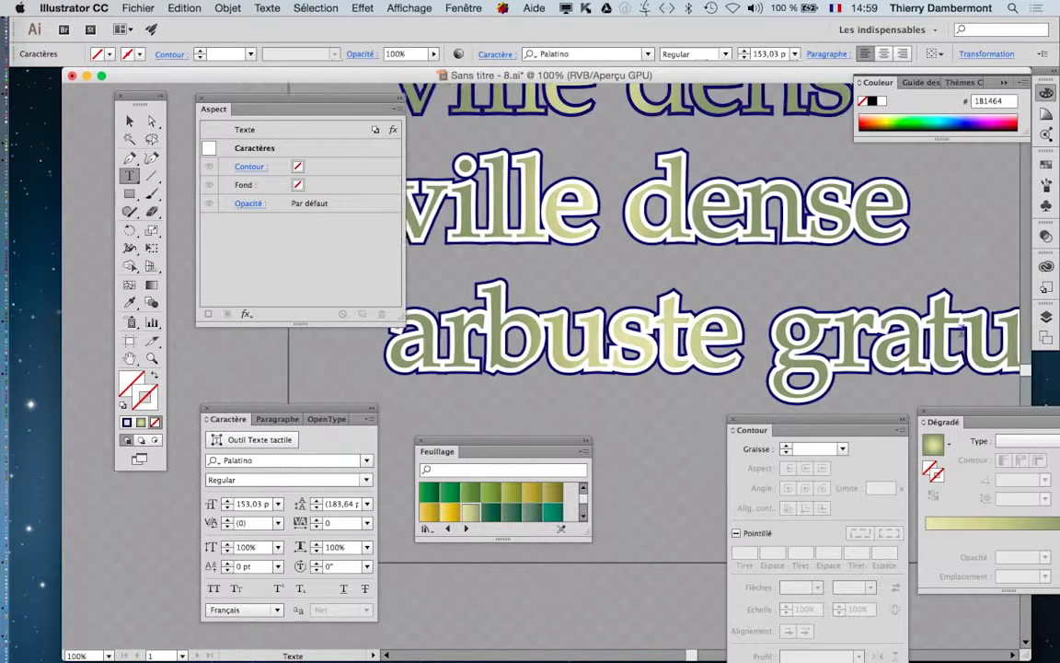
pyautogui.write('its')
pyautogui.press('Escape')
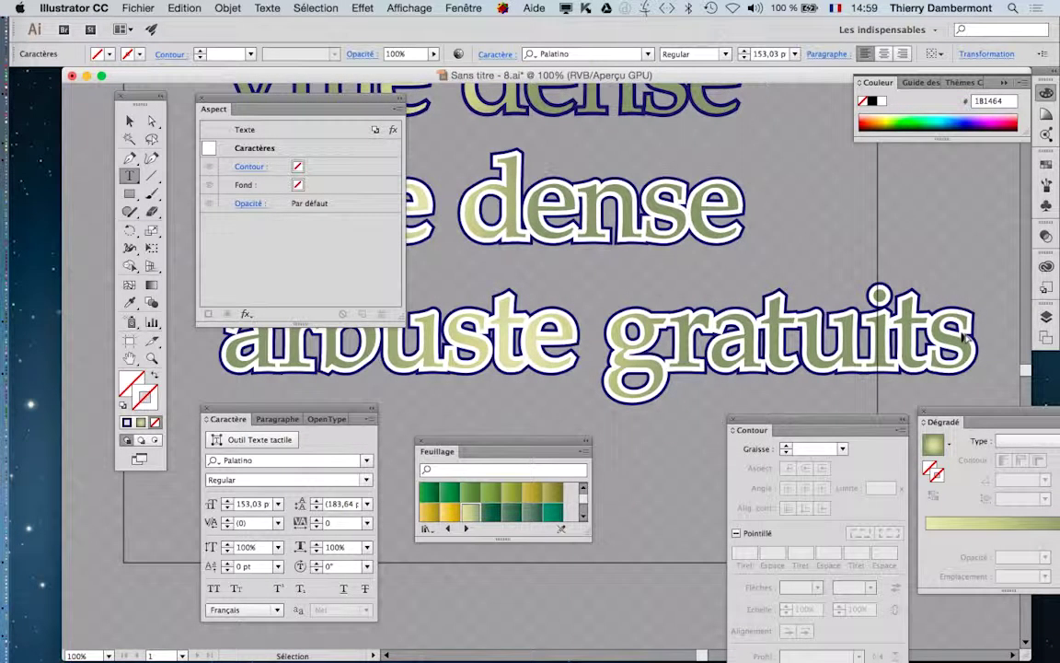
pyautogui.click(573, 338)
pyautogui.write('s')
pyautogui.press('super+minus')
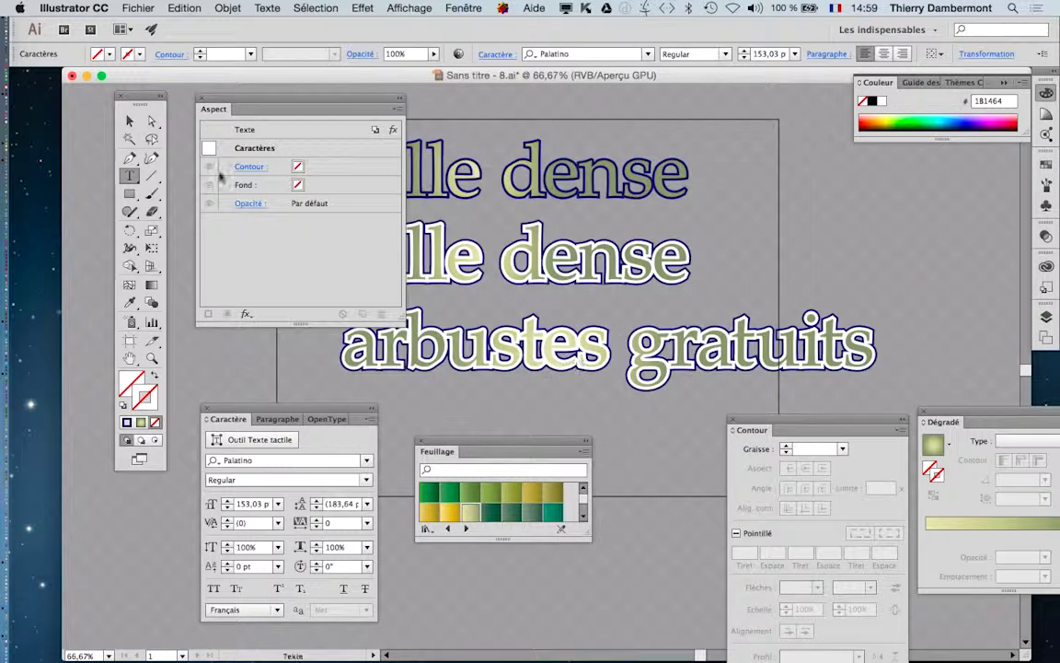
pyautogui.click(130, 120)
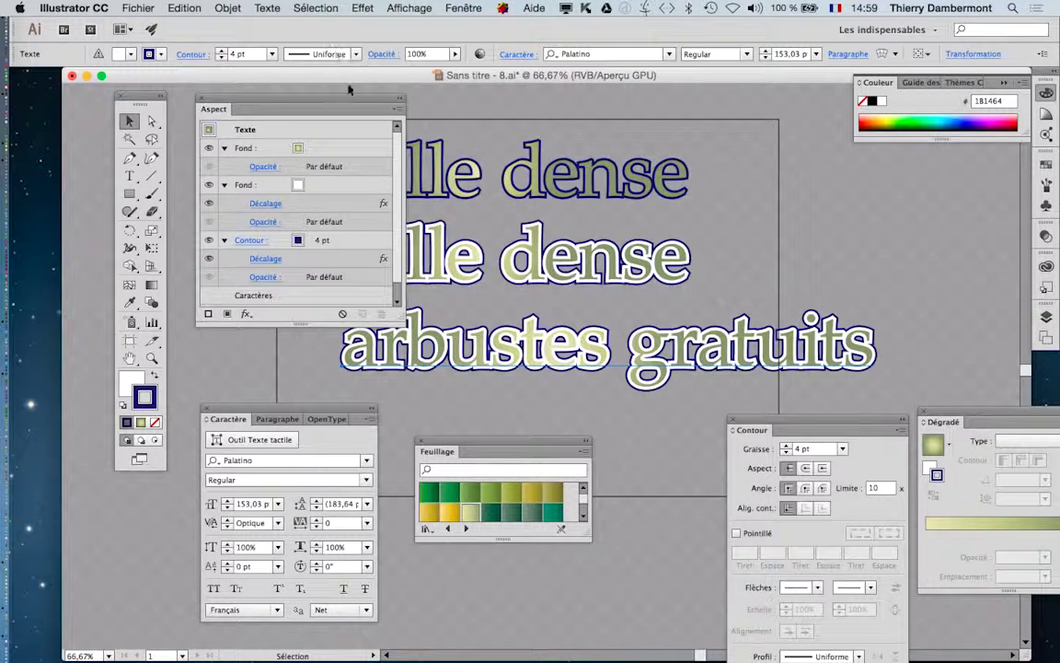
# Select 'arbustes gratuits' and step its font past Papyrus to Party LET Plain:1.0.
pyautogui.moveTo(337, 98); pyautogui.dragTo(349, 62)
pyautogui.click(860, 291)
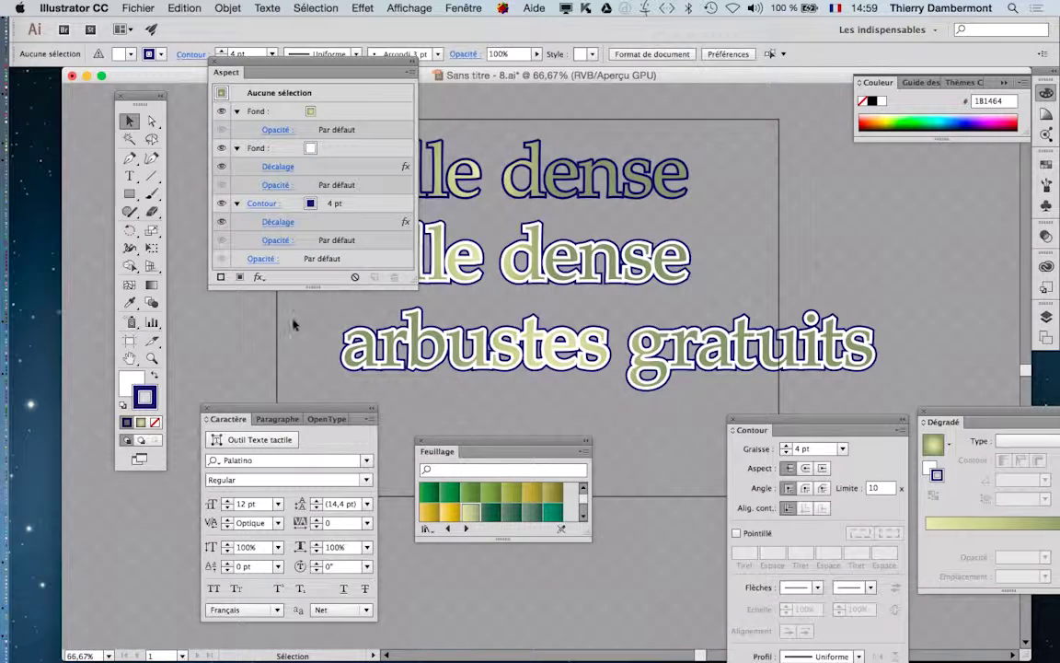
pyautogui.click(424, 368)
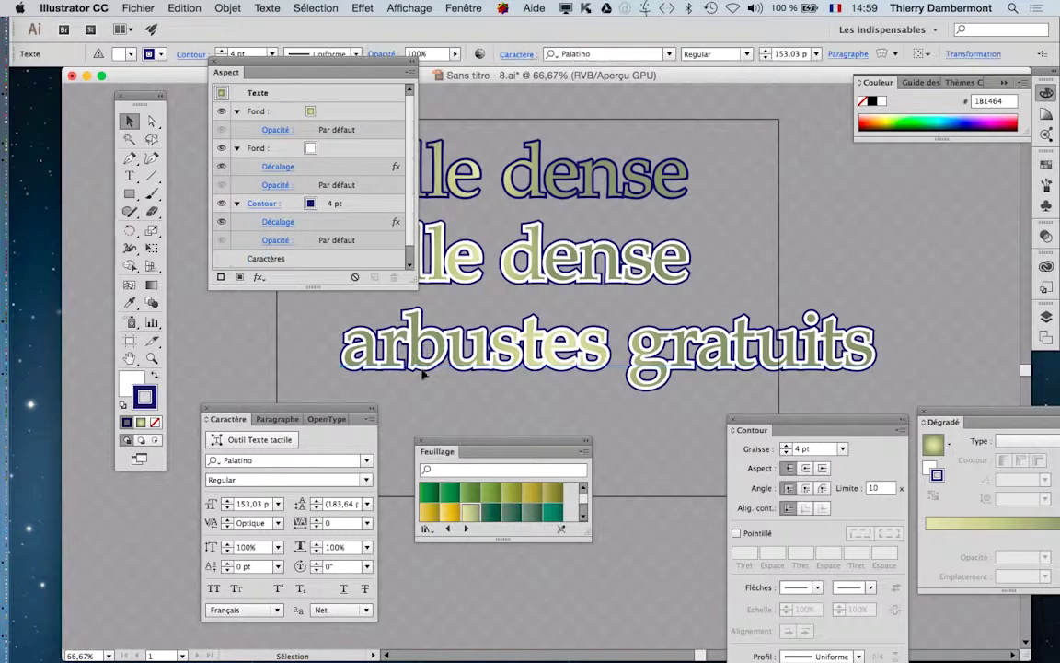
pyautogui.click(287, 461)
pyautogui.press('Down')
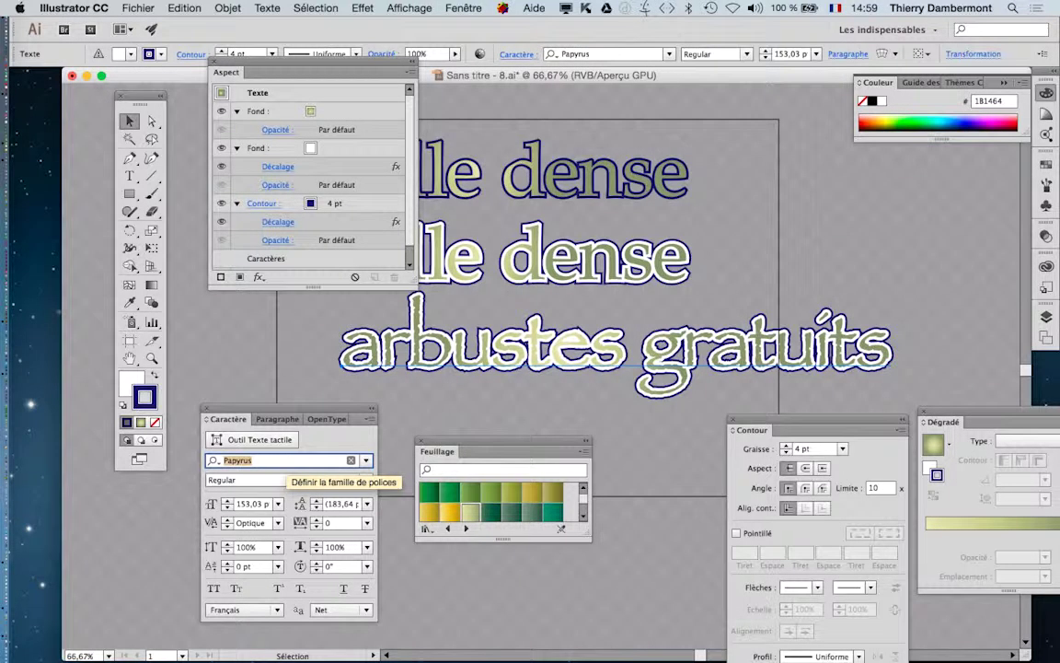
pyautogui.press('Down')
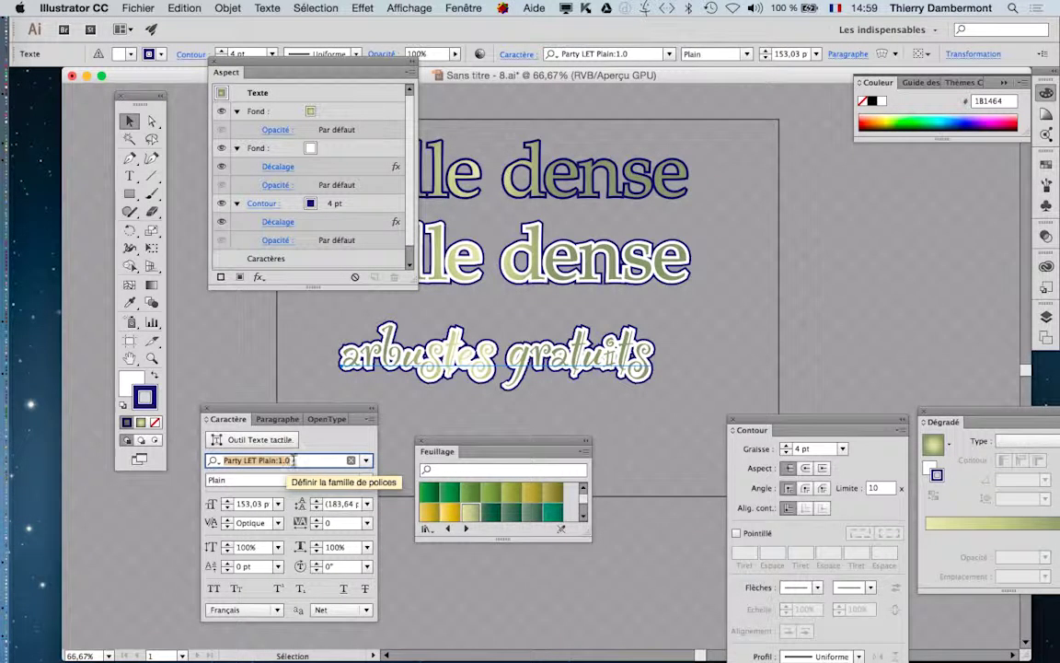
pyautogui.scroll(2, 318, 355)
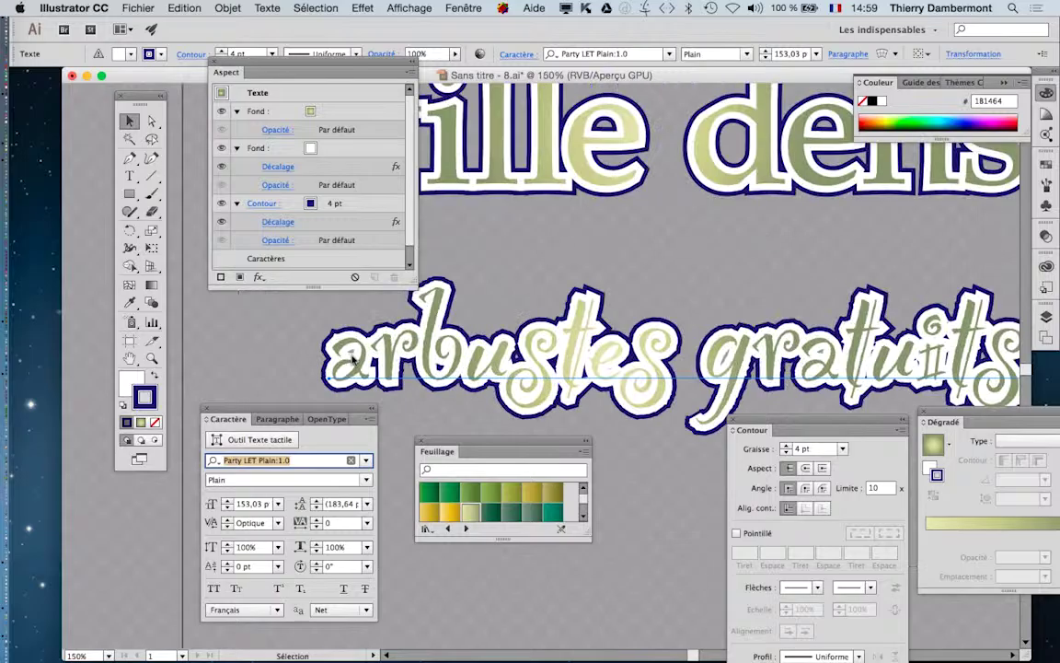
pyautogui.scroll(1, 639, 365)
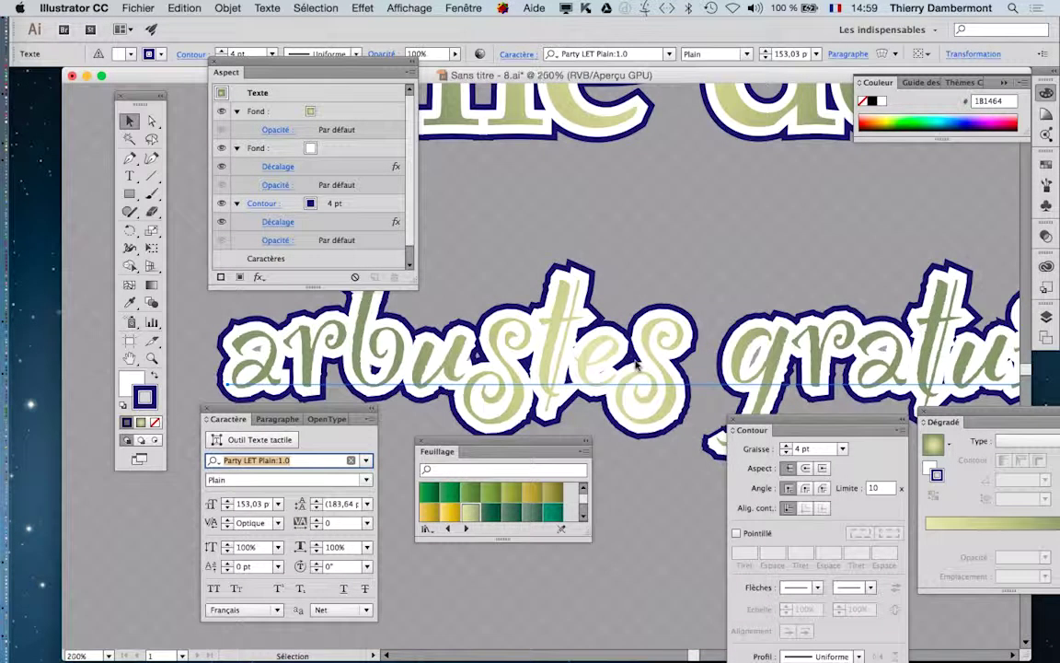
pyautogui.scroll(1, 639, 366)
pyautogui.scroll(-1, 639, 367)
# Move the Contour, Caractère and Feuillage panels down, away from the lettering.
pyautogui.moveTo(755, 426); pyautogui.dragTo(778, 563)
pyautogui.moveTo(349, 411); pyautogui.dragTo(310, 536)
pyautogui.moveTo(476, 446); pyautogui.dragTo(472, 508)
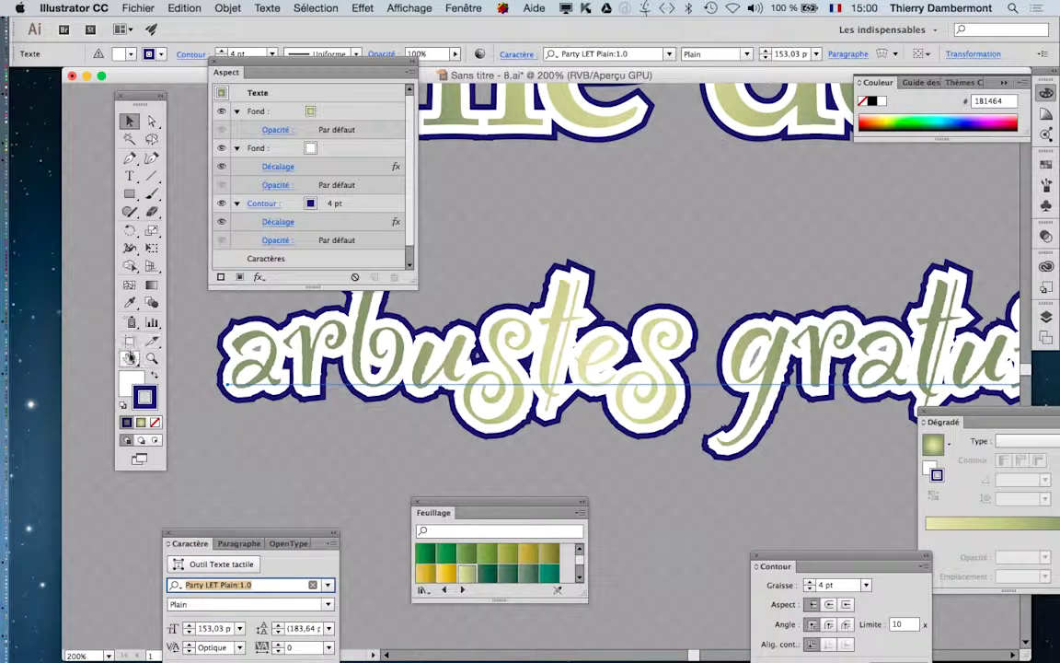
# Pan to the lettering and select the text's radial gradient Fond row in Appearance.
pyautogui.moveTo(391, 374); pyautogui.dragTo(378, 417)
pyautogui.moveTo(621, 376)
pyautogui.mouseDown()
pyautogui.moveTo(505, 334)
pyautogui.moveTo(450, 332)
pyautogui.moveTo(600, 365)
pyautogui.moveTo(623, 359)
pyautogui.mouseUp()
pyautogui.moveTo(593, 352); pyautogui.dragTo(561, 336)
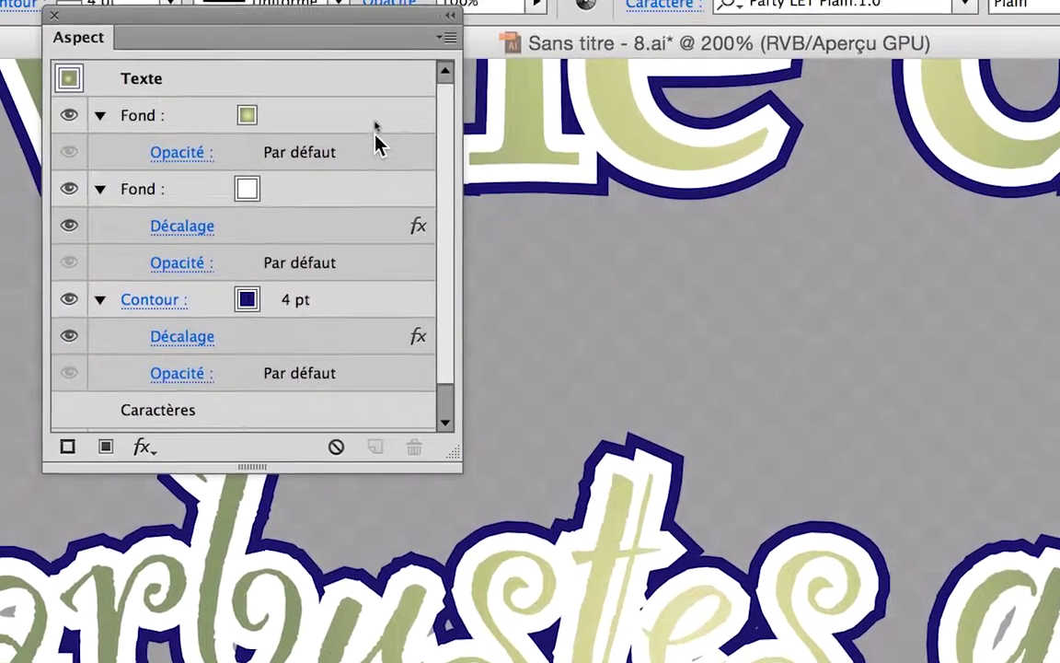
pyautogui.click(368, 61)
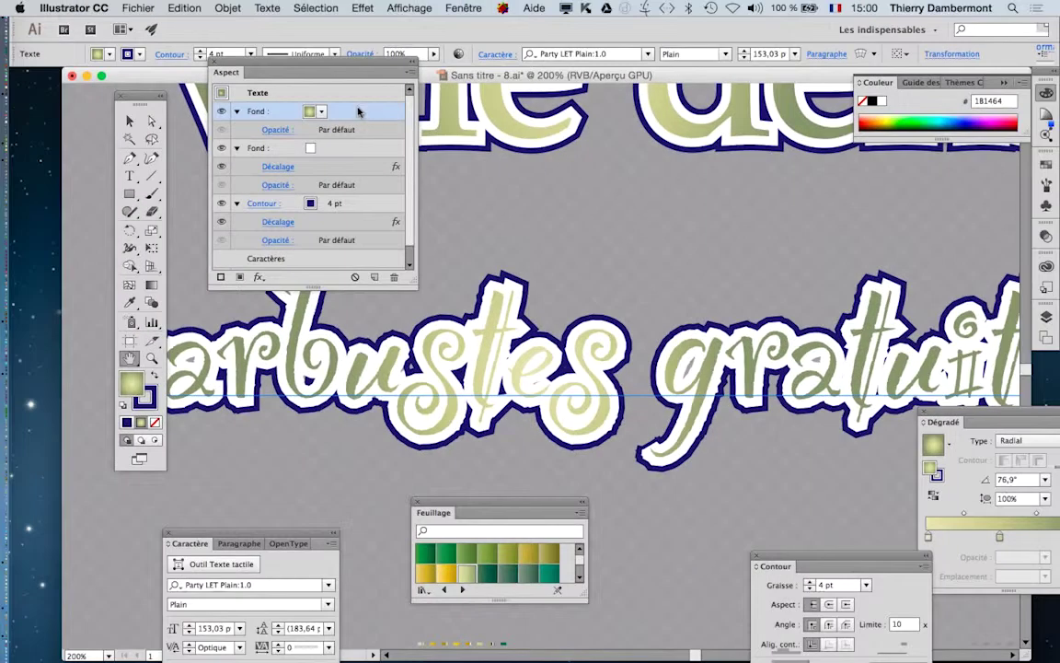
# Open the Ombre portée drop shadow dialog for the text with Aperçu enabled.
pyautogui.click(364, 7)
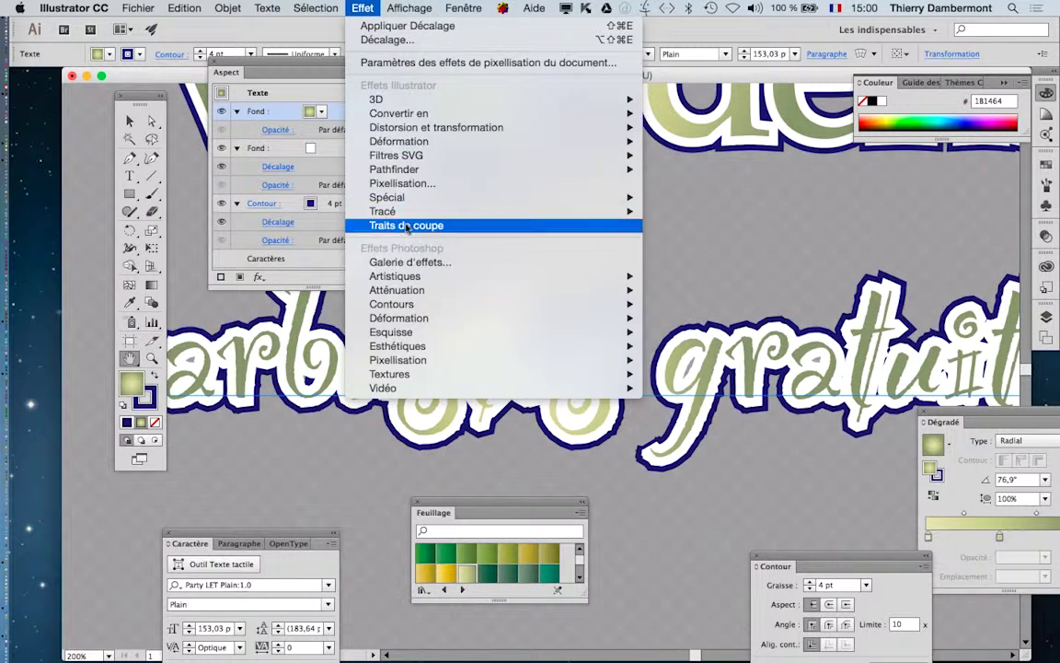
pyautogui.moveTo(552, 197)
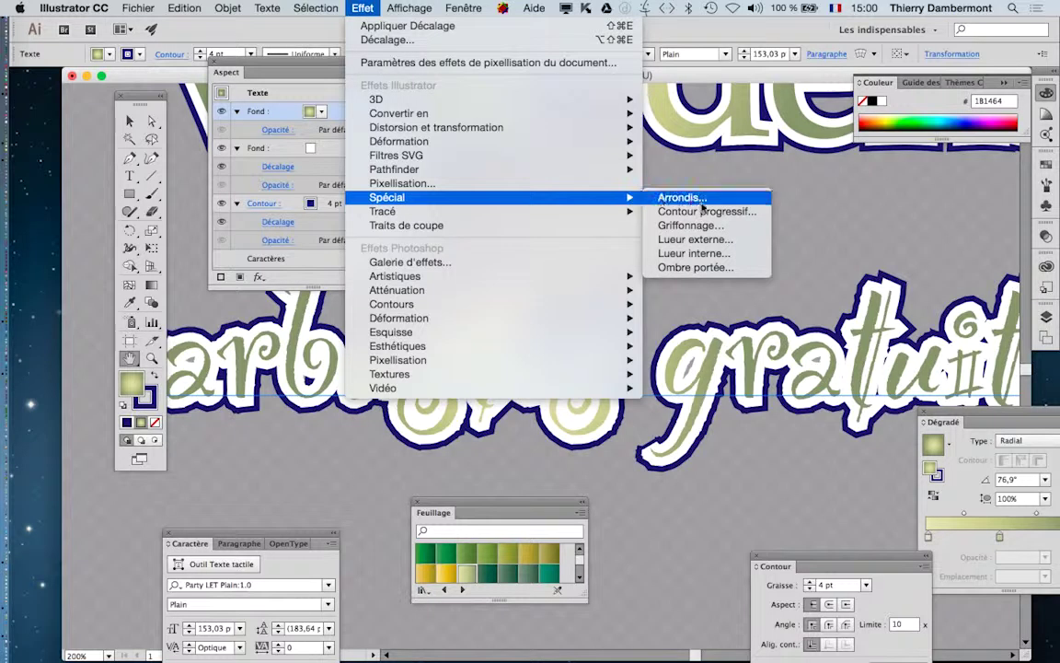
pyautogui.click(704, 267)
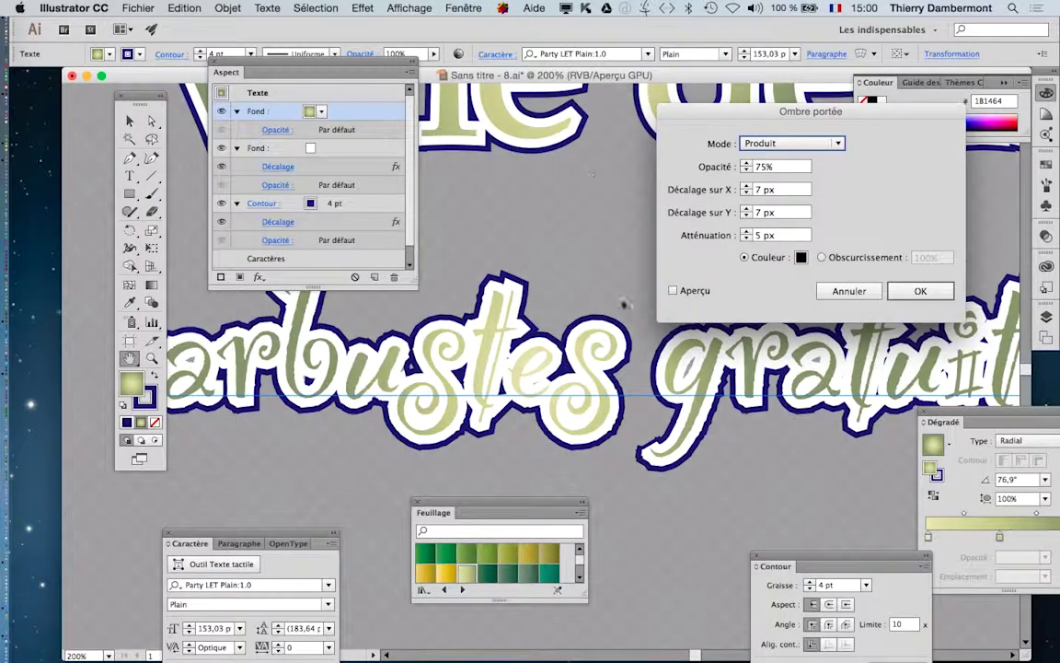
pyautogui.click(673, 291)
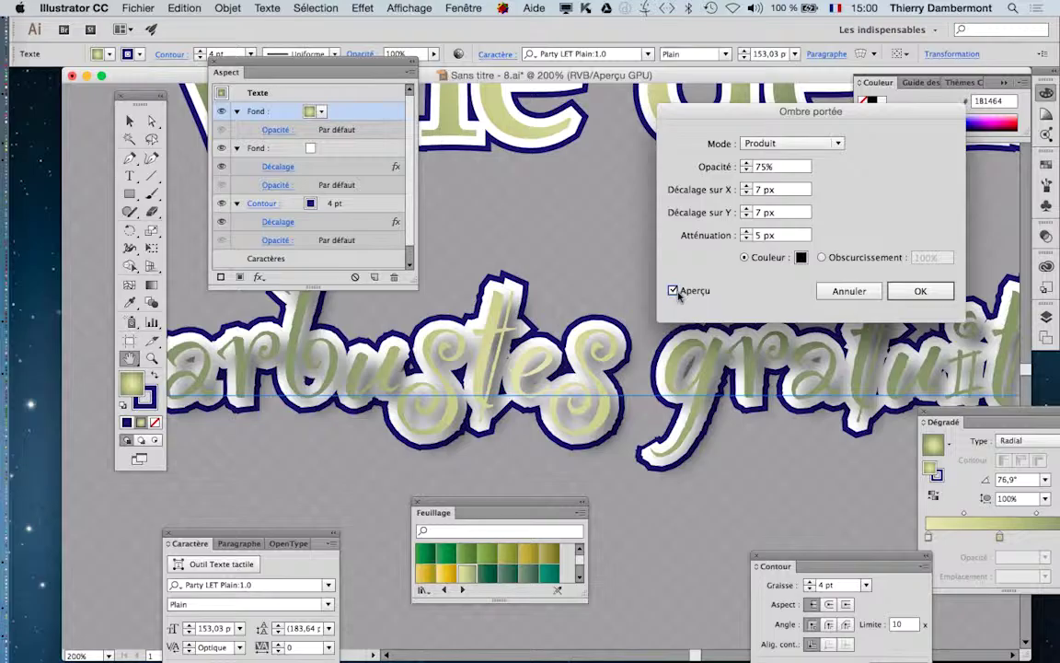
# Experiment with the shadow's X and Y offsets and blur amount.
pyautogui.click(747, 192)
pyautogui.click(747, 192)
pyautogui.click(746, 193)
pyautogui.click(747, 192)
pyautogui.click(747, 192)
pyautogui.click(746, 192)
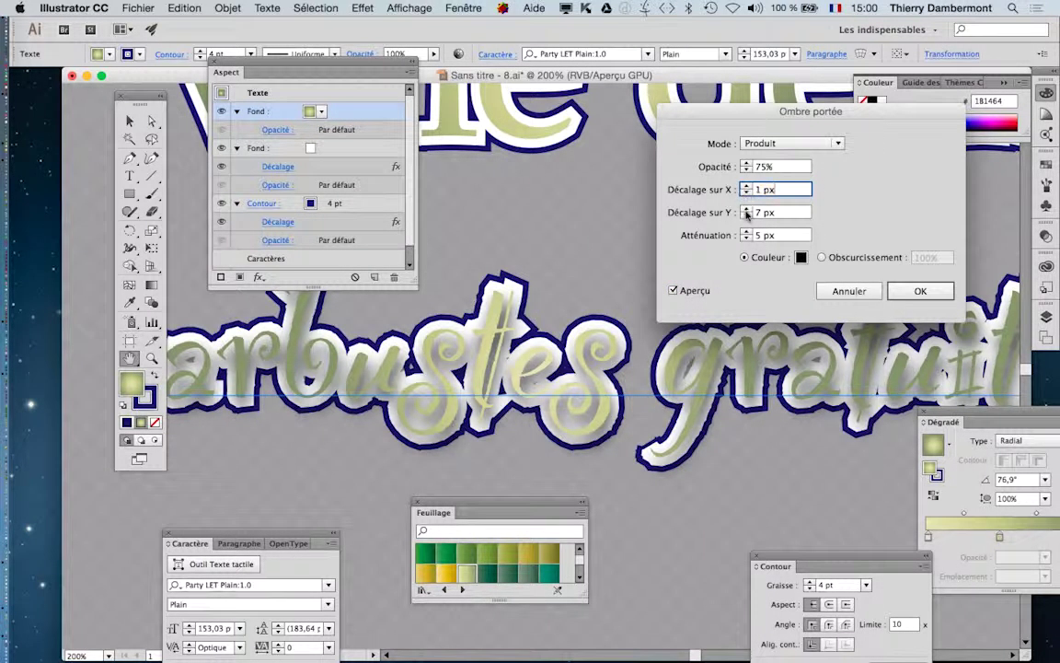
pyautogui.click(746, 215)
pyautogui.click(747, 215)
pyautogui.click(746, 215)
pyautogui.press('Up')
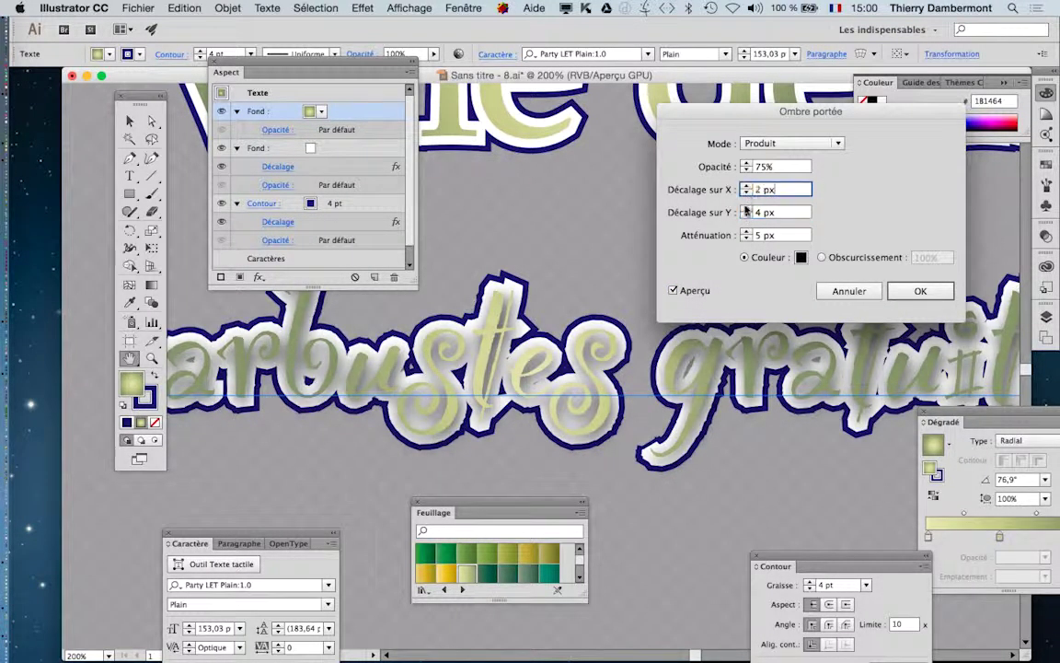
pyautogui.click(747, 213)
pyautogui.click(747, 214)
pyautogui.click(747, 214)
pyautogui.click(747, 213)
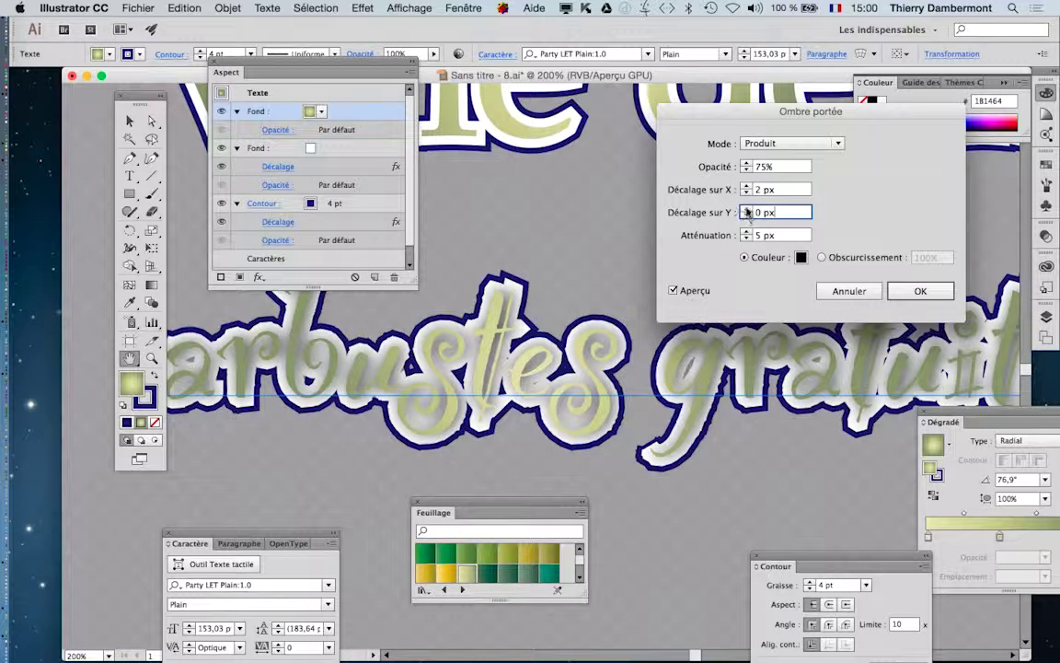
pyautogui.click(747, 237)
pyautogui.click(746, 237)
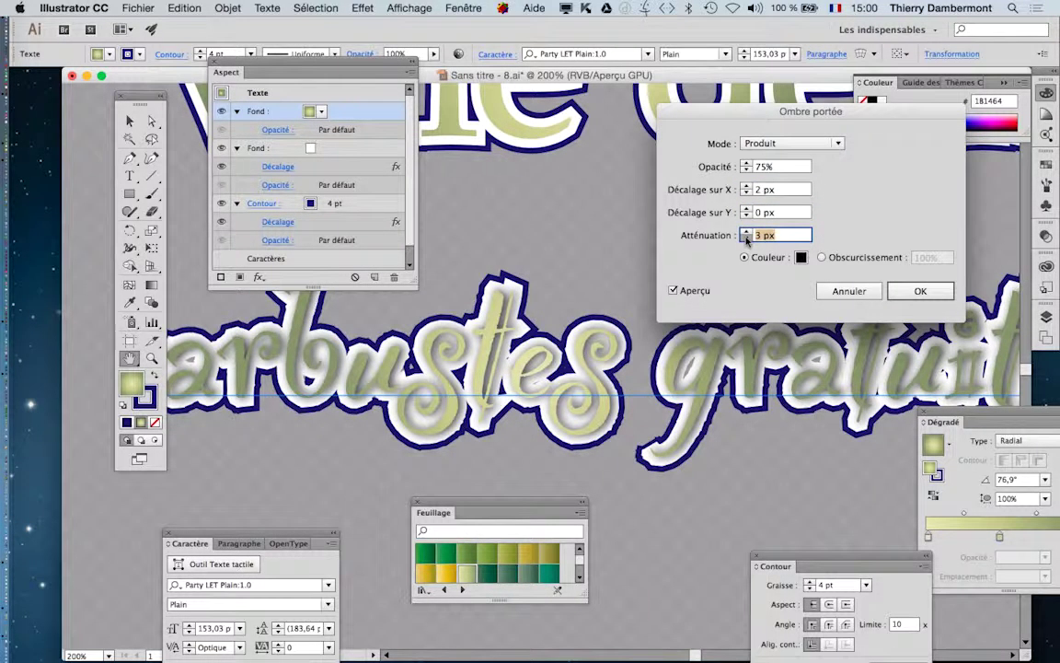
pyautogui.click(747, 238)
pyautogui.click(746, 238)
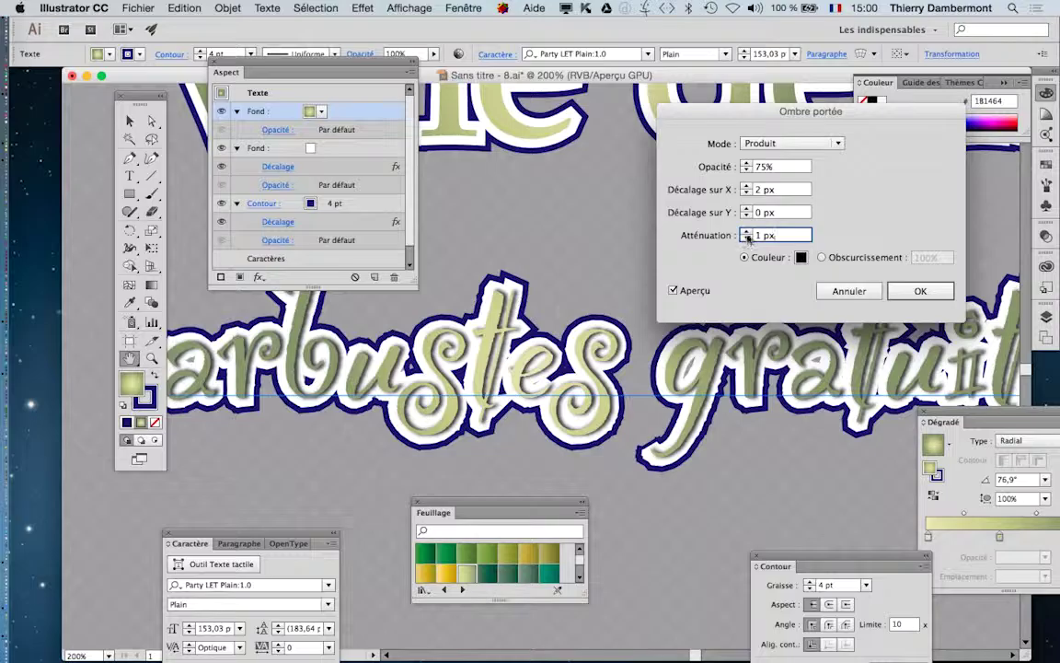
pyautogui.click(747, 233)
pyautogui.click(747, 233)
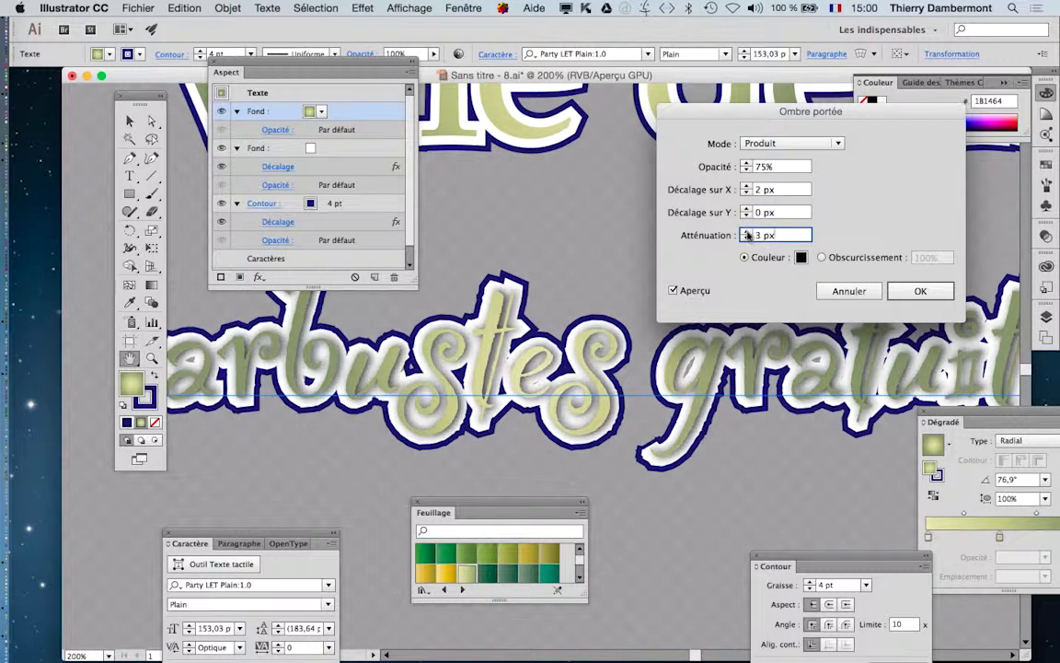
pyautogui.click(747, 239)
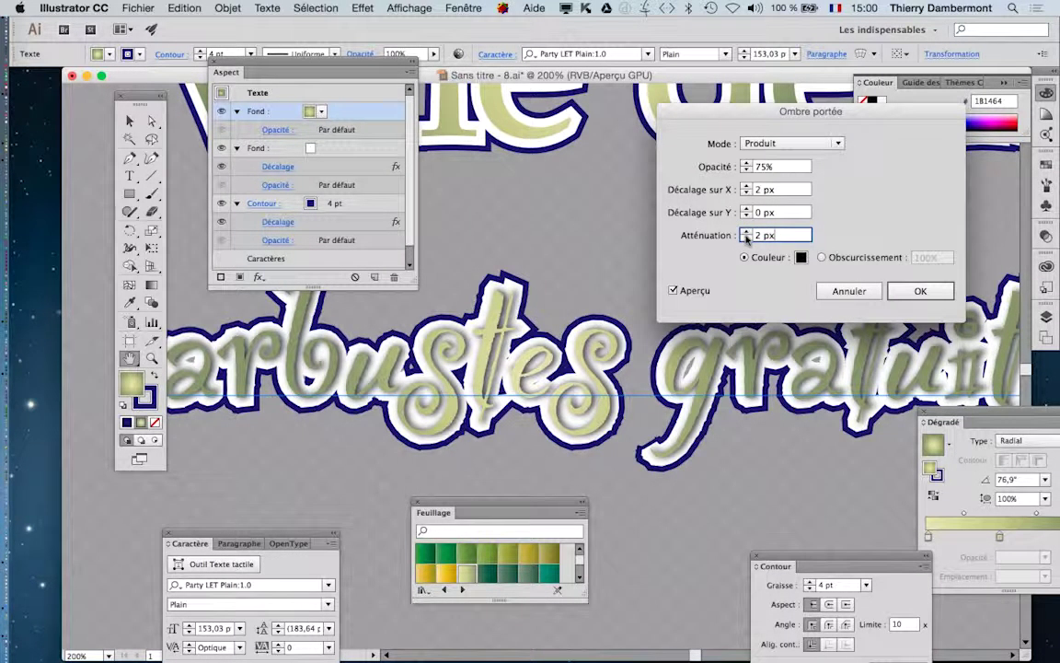
# Set shadow opacity to 60%, X offset to 1 px and Y offset to 3 px.
pyautogui.click(747, 170)
pyautogui.click(747, 170)
pyautogui.click(747, 170)
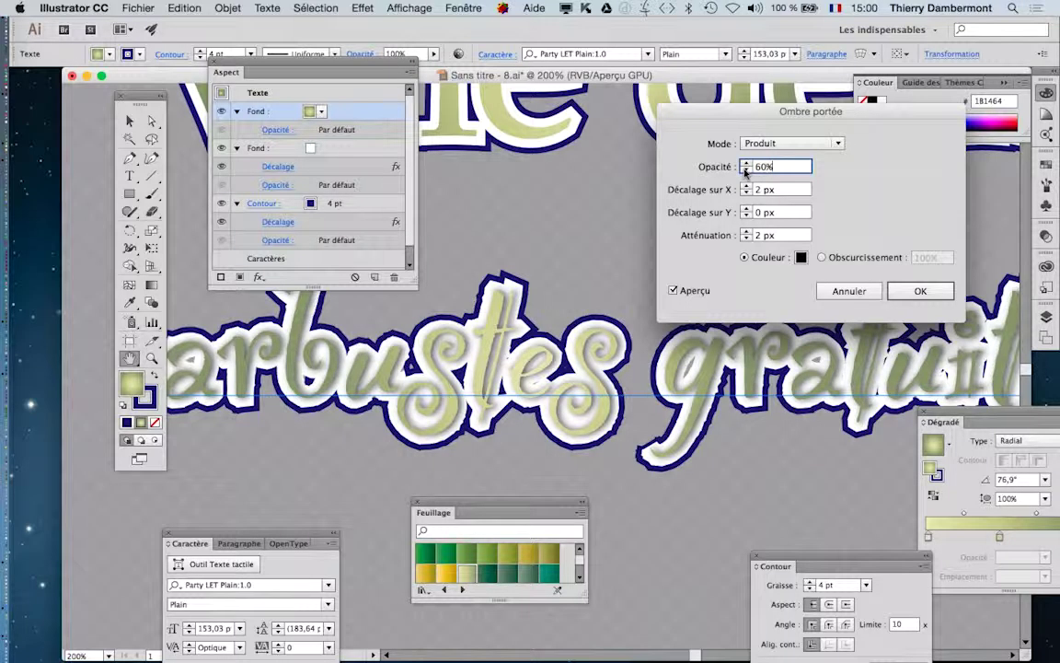
pyautogui.click(746, 192)
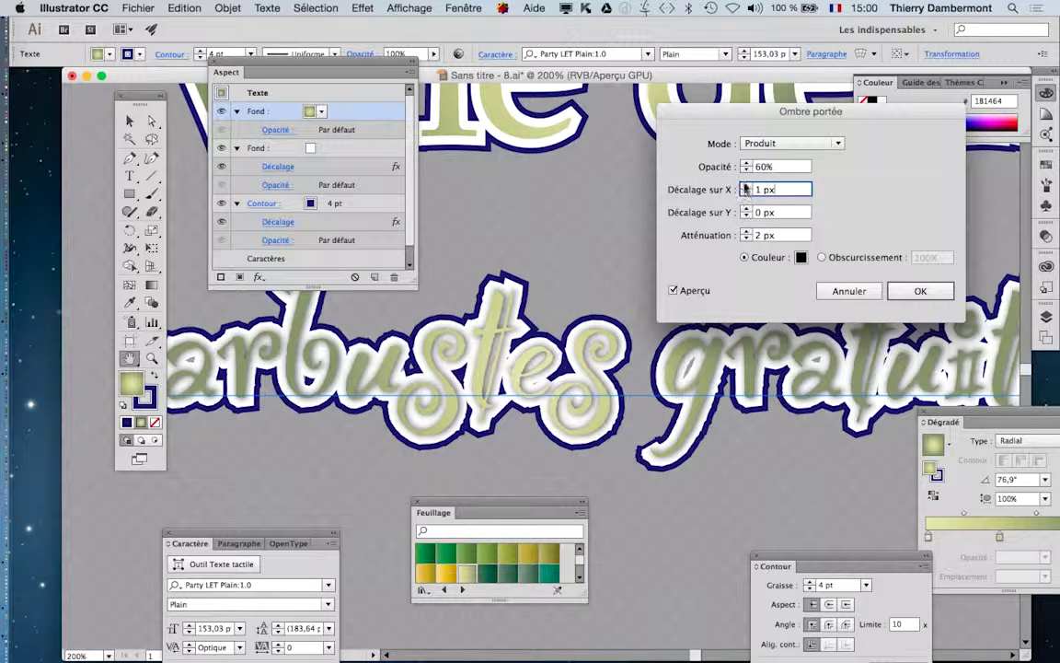
pyautogui.click(747, 209)
pyautogui.click(747, 209)
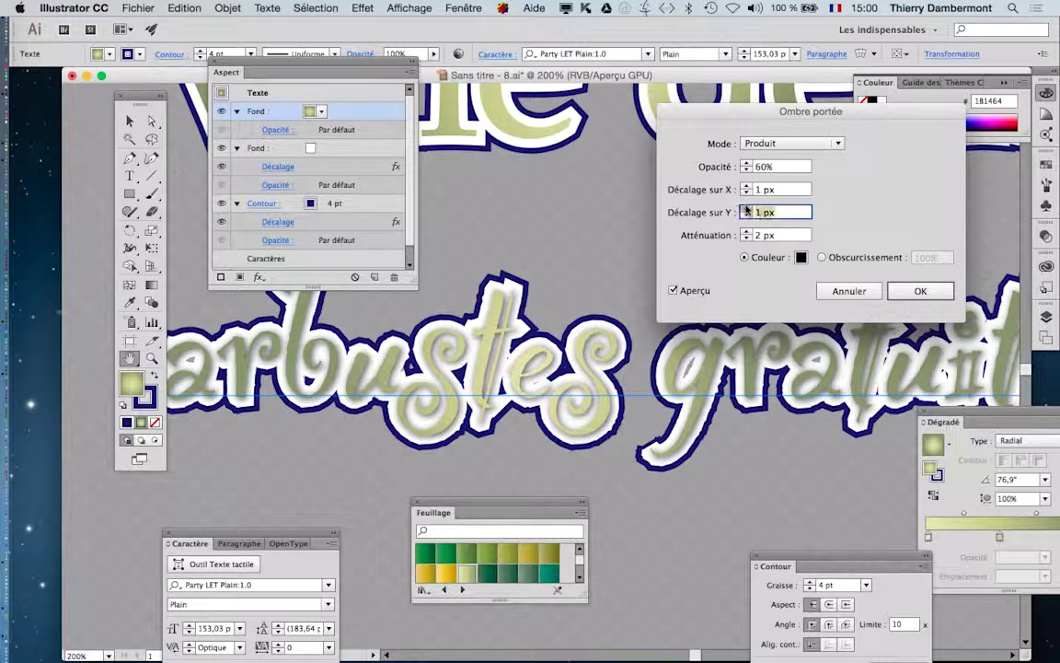
pyautogui.click(747, 208)
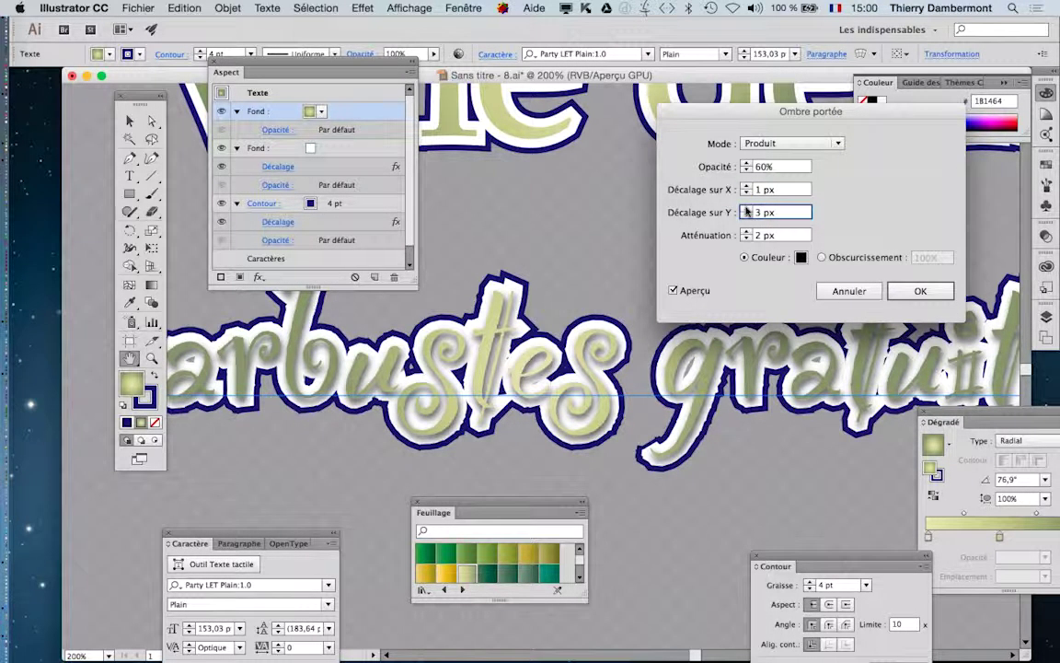
pyautogui.click(746, 237)
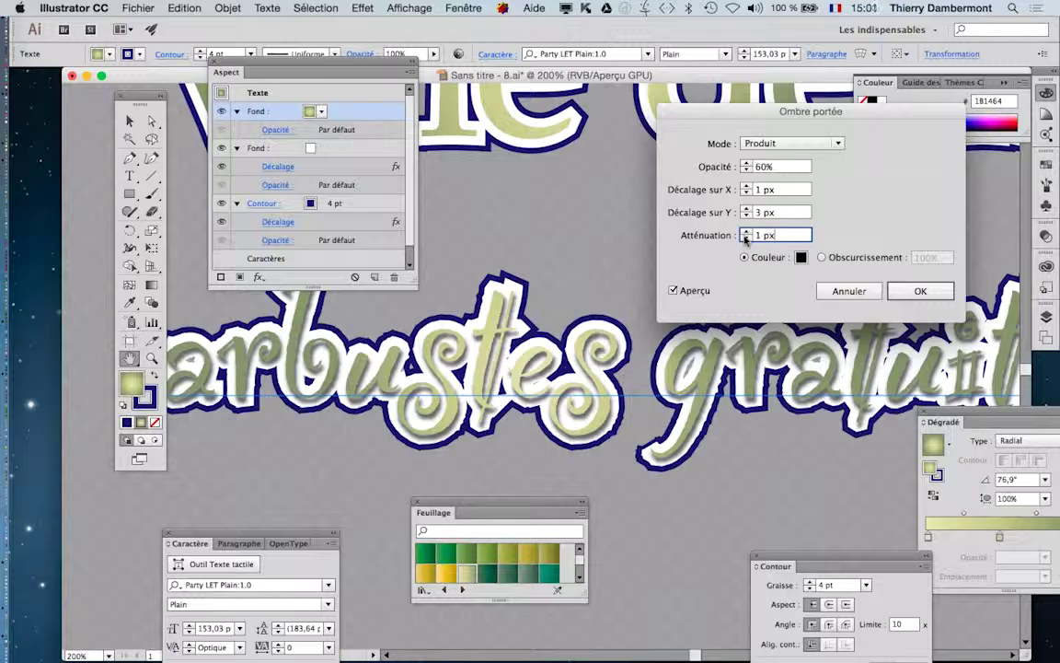
pyautogui.click(746, 232)
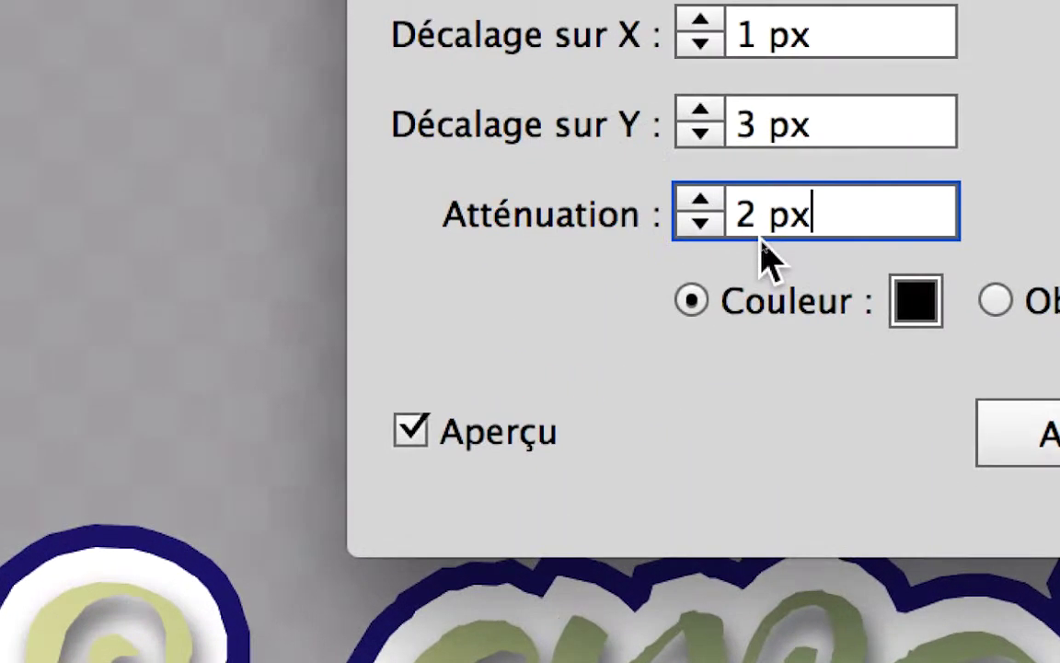
# Try blur values of 1,5 and 1,2 px, then settle on a 1 px blur.
pyautogui.doubleClick(739, 214)
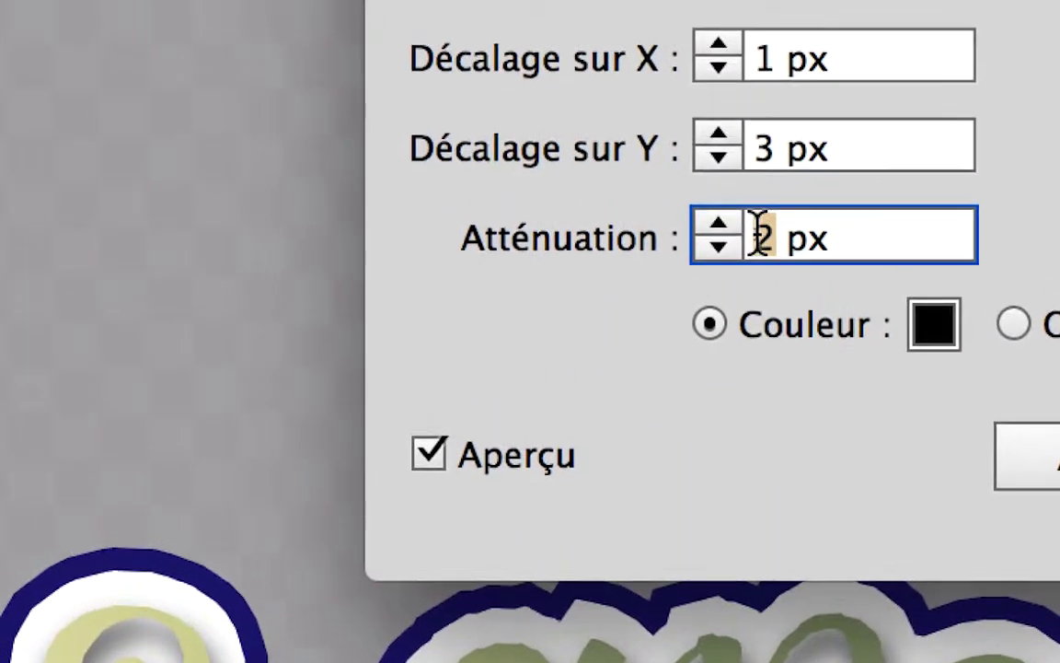
pyautogui.write('1,5')
pyautogui.press('Tab')
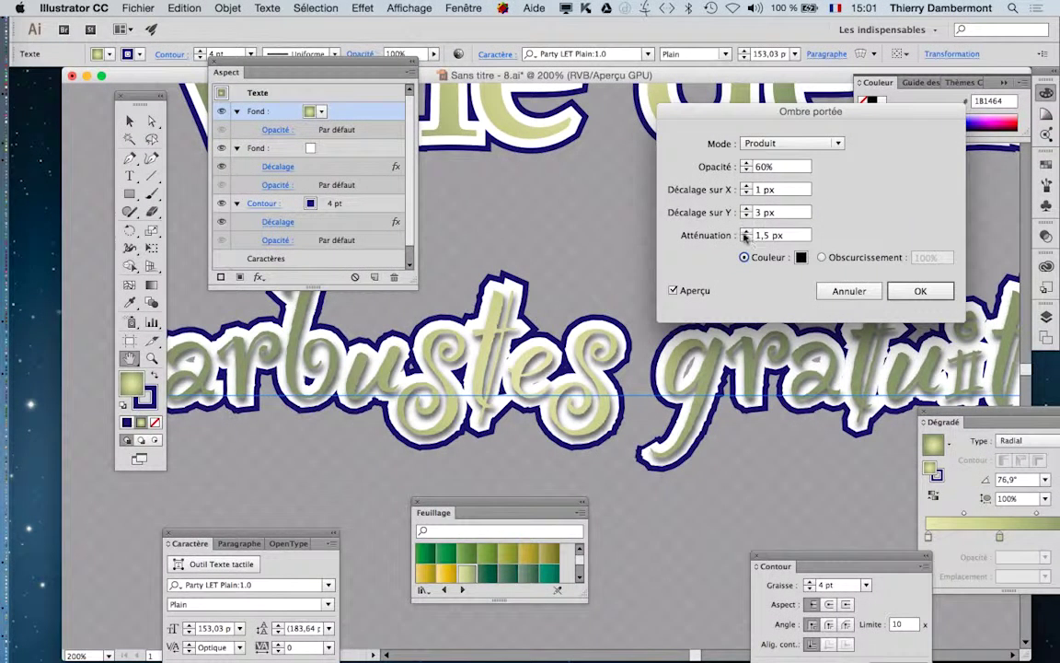
pyautogui.doubleClick(764, 236)
pyautogui.write('1')
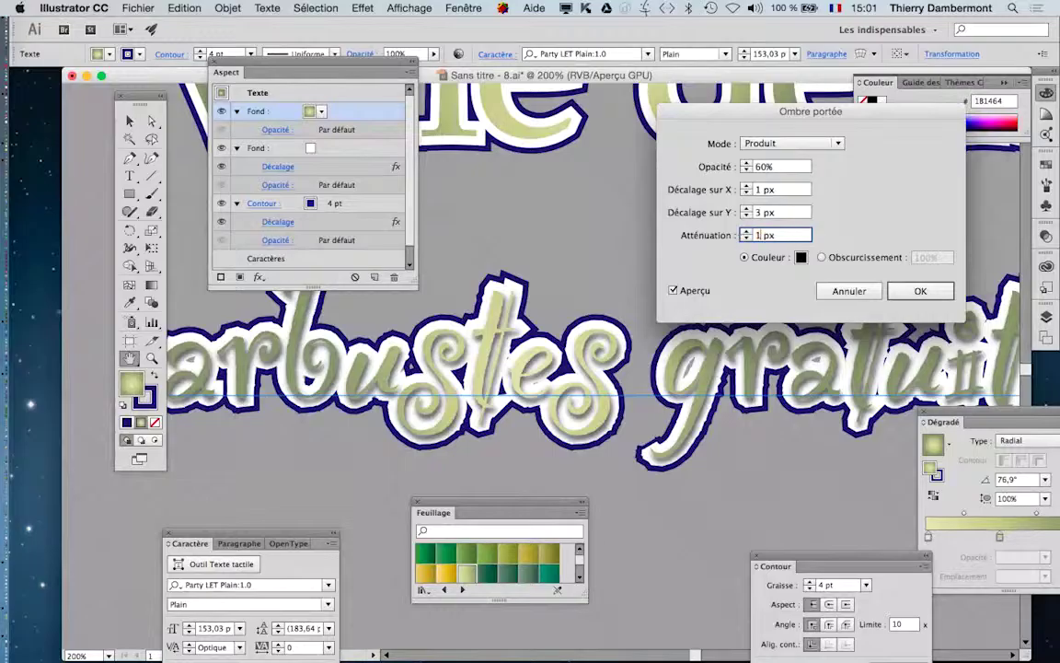
pyautogui.write(',2')
pyautogui.press('Tab')
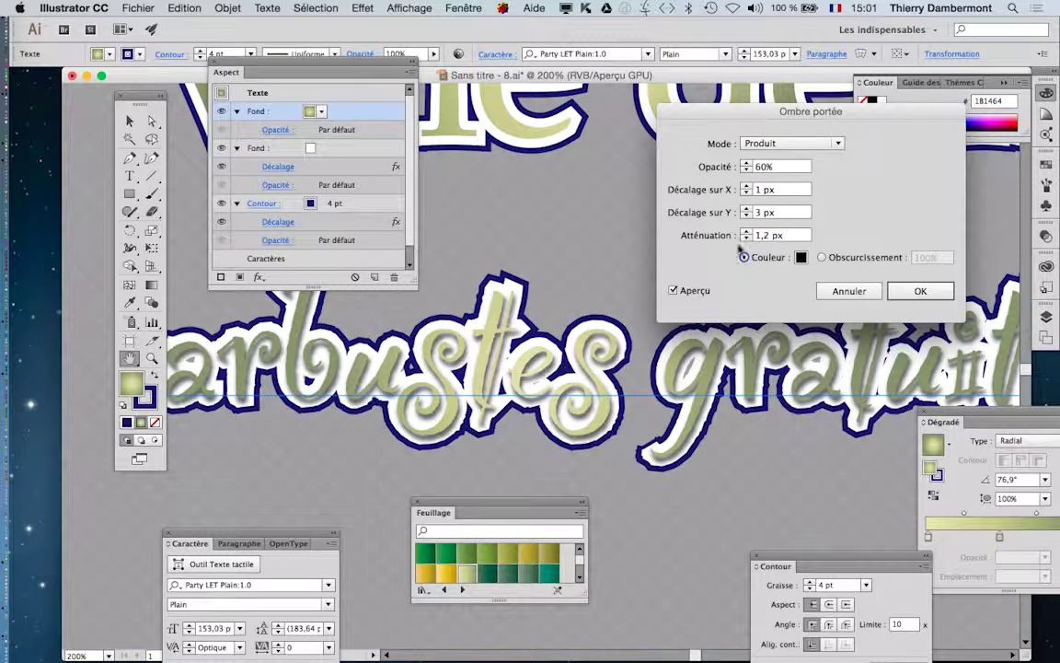
pyautogui.click(747, 238)
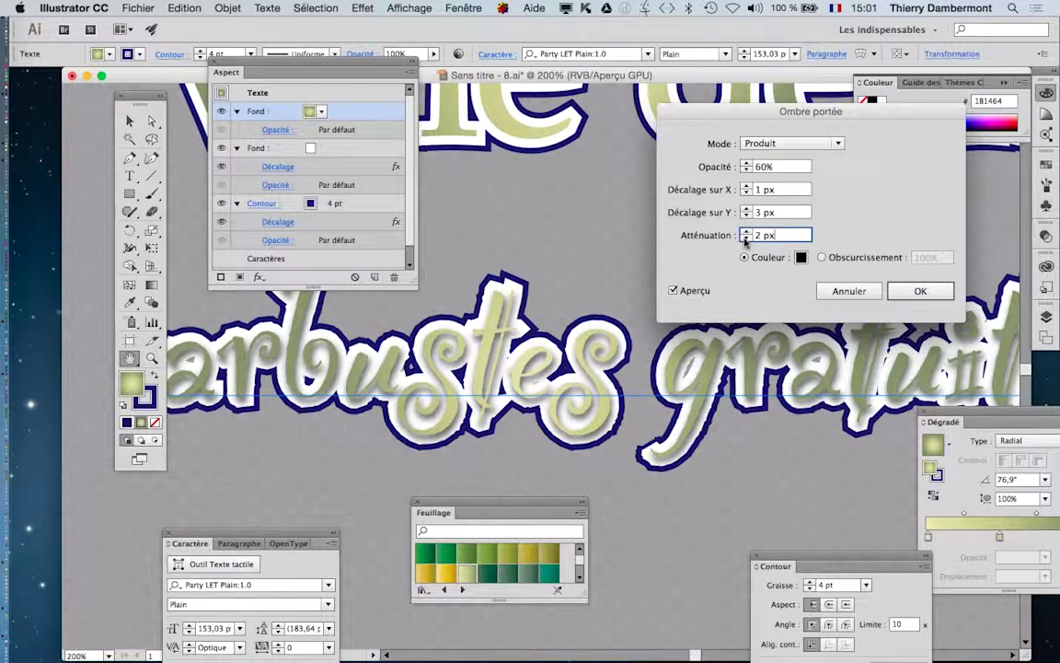
pyautogui.click(747, 239)
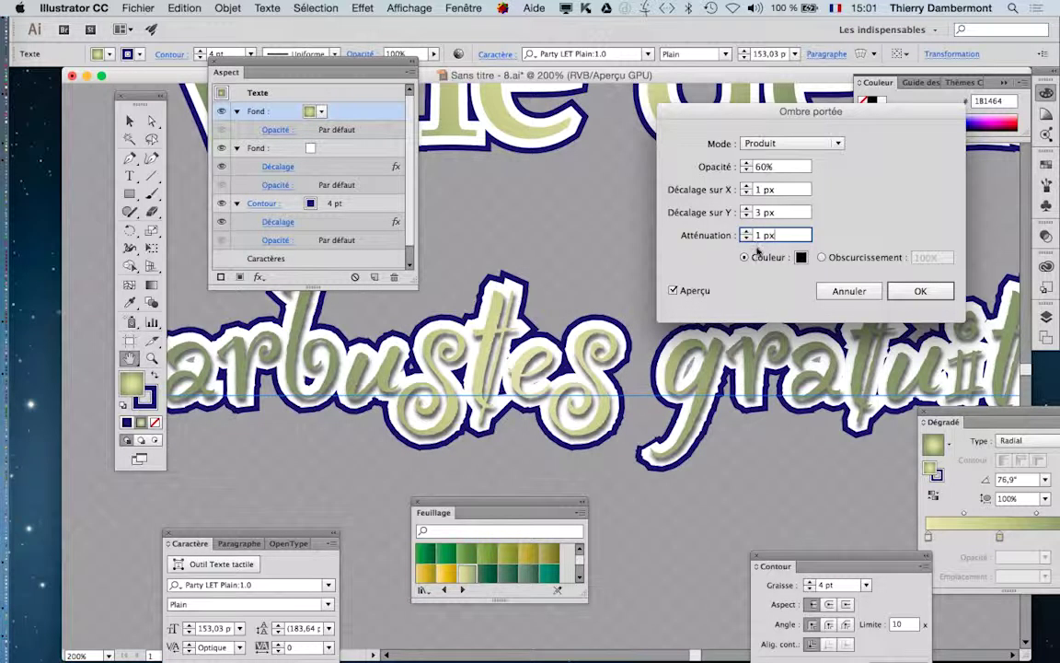
pyautogui.click(801, 257)
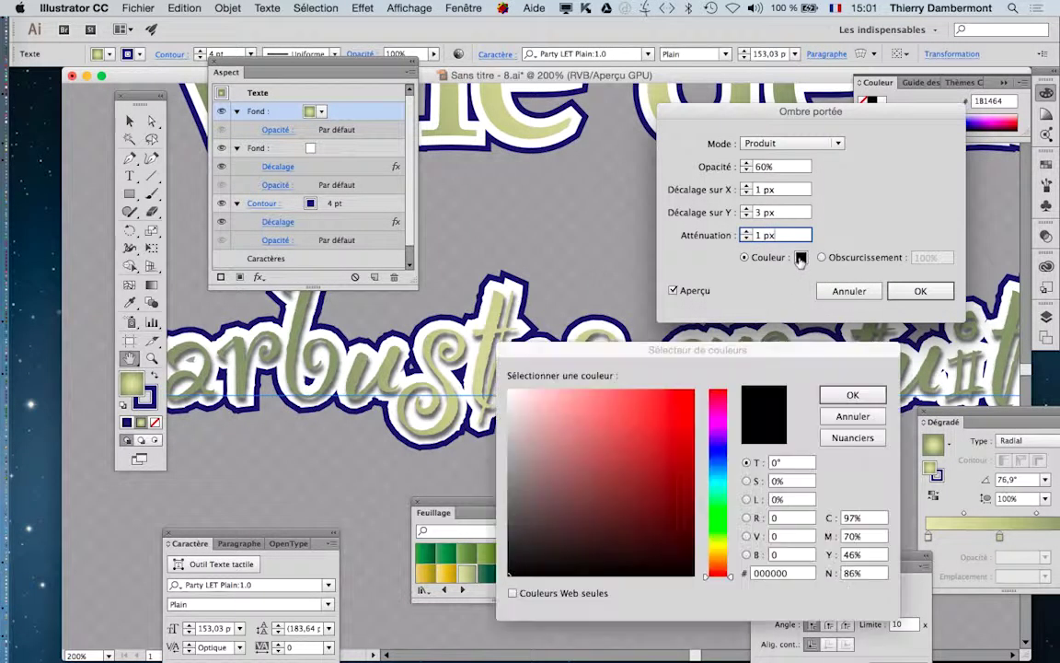
# Try a reddish and then a blue colour for the drop shadow.
pyautogui.moveTo(670, 356); pyautogui.dragTo(847, 326)
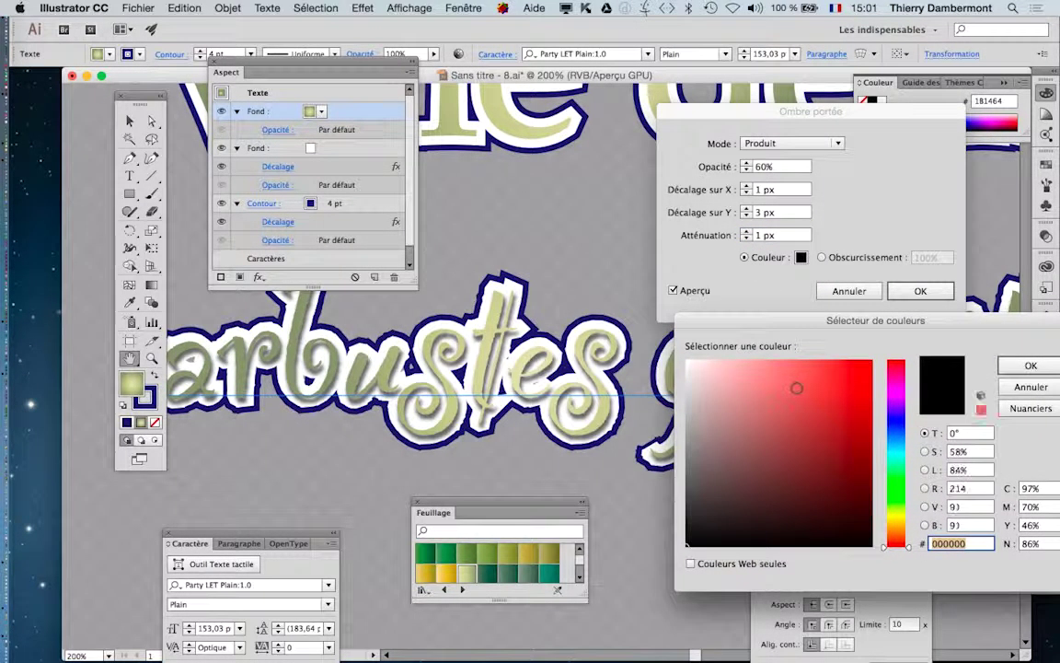
pyautogui.click(793, 389)
pyautogui.click(1031, 365)
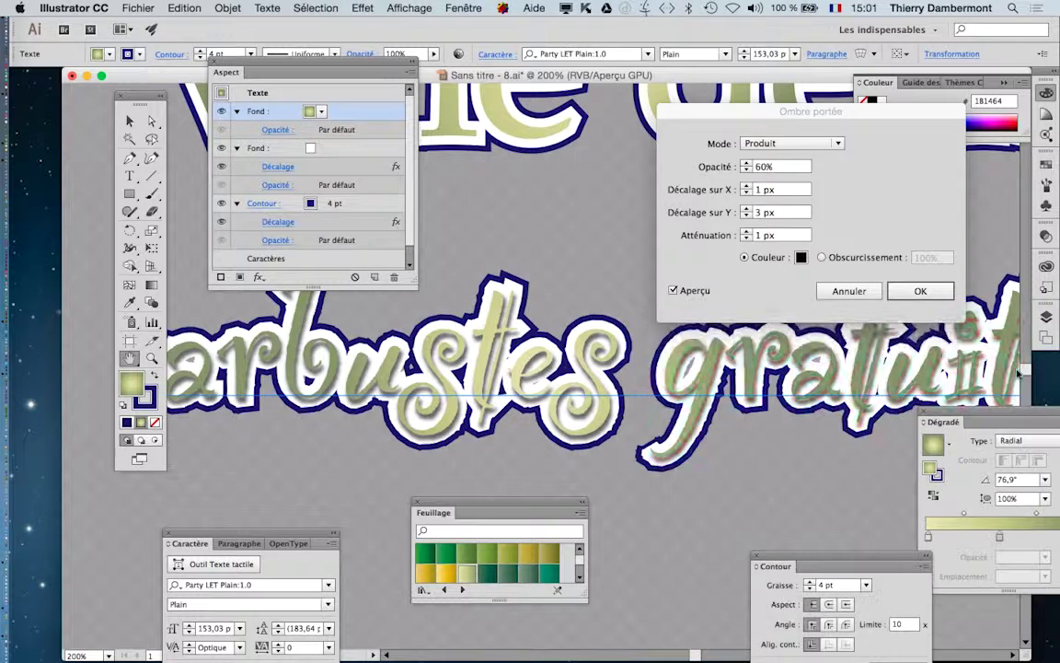
pyautogui.click(801, 257)
pyautogui.click(824, 392)
pyautogui.click(896, 428)
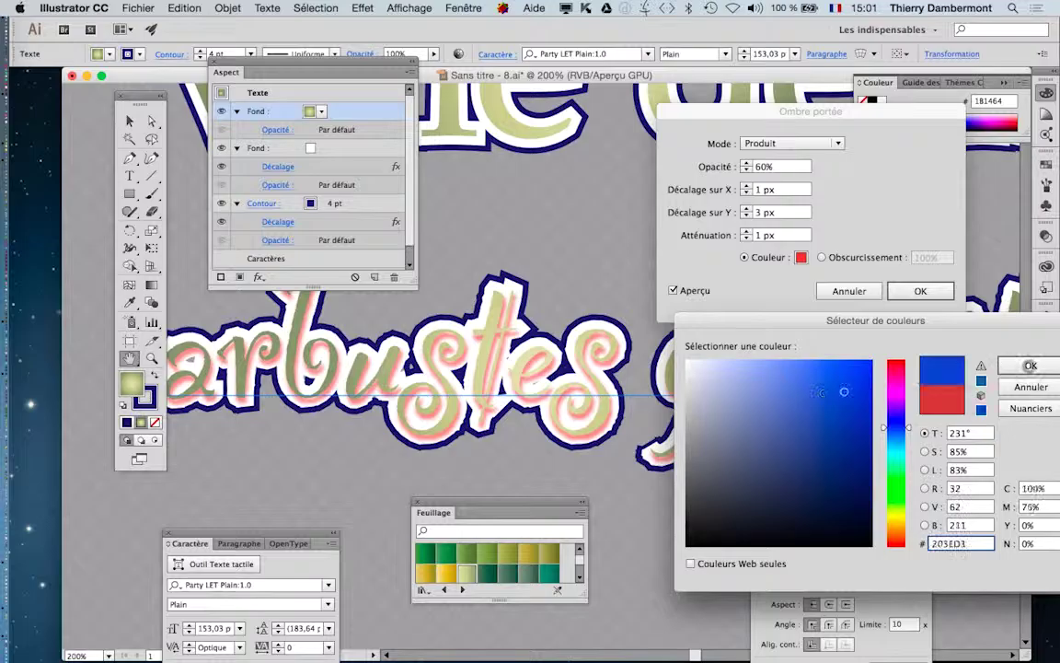
pyautogui.click(1029, 367)
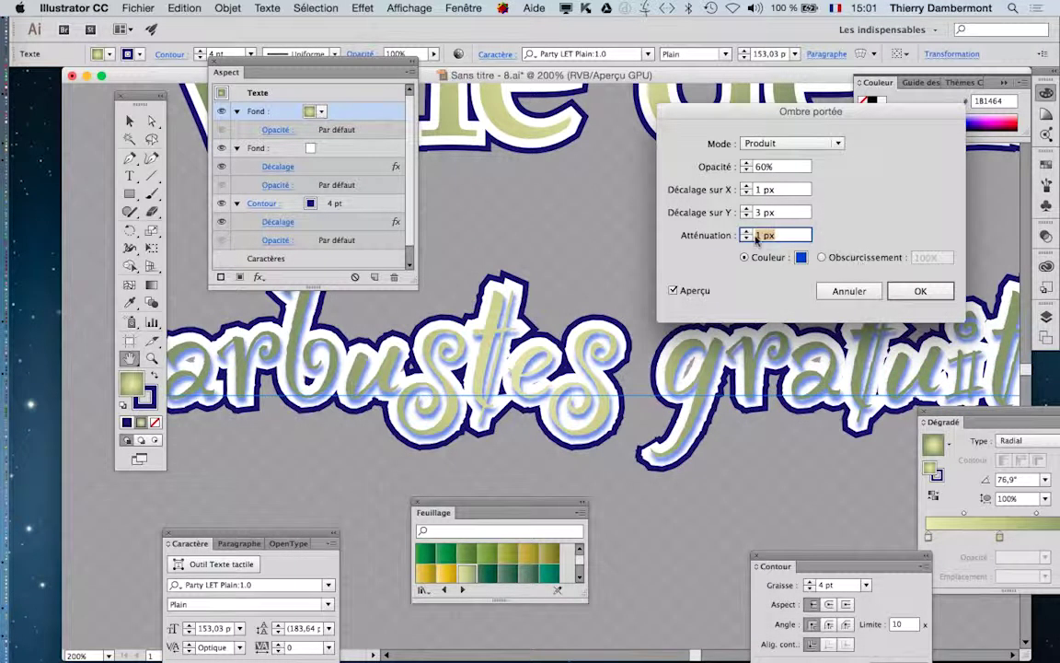
# Set the shadow colour to dark navy and apply the drop shadow.
pyautogui.click(801, 257)
pyautogui.click(854, 461)
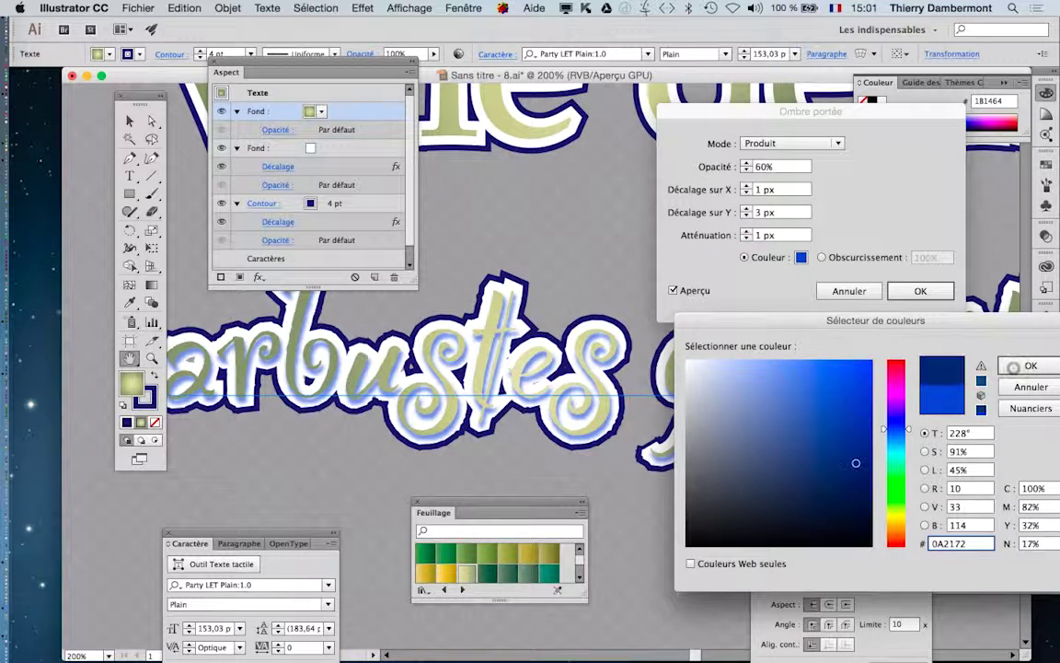
pyautogui.click(1030, 366)
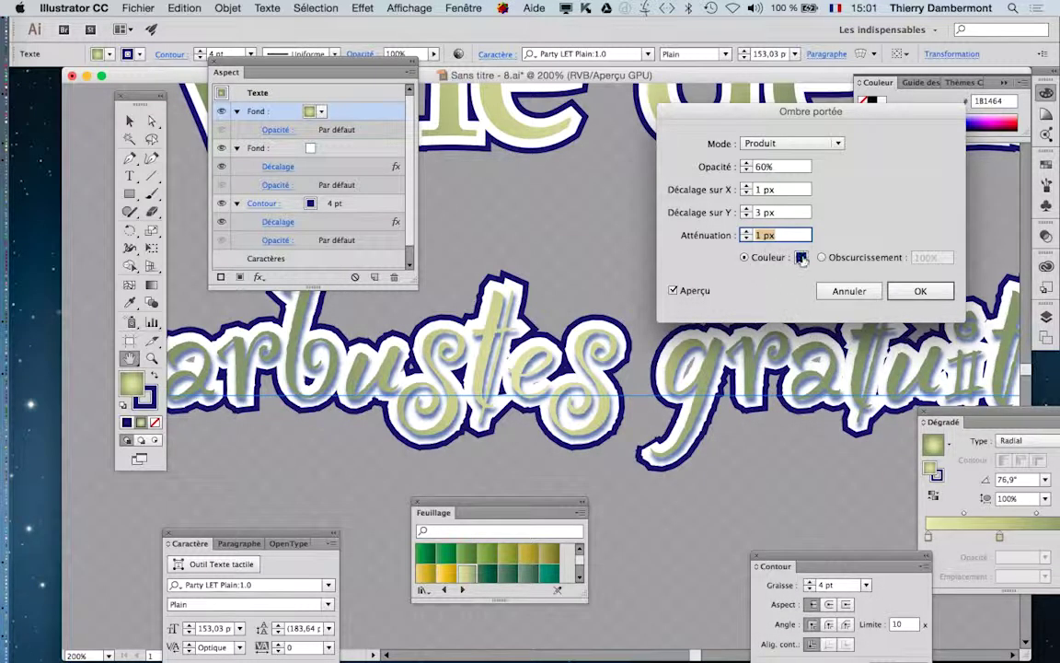
pyautogui.click(801, 257)
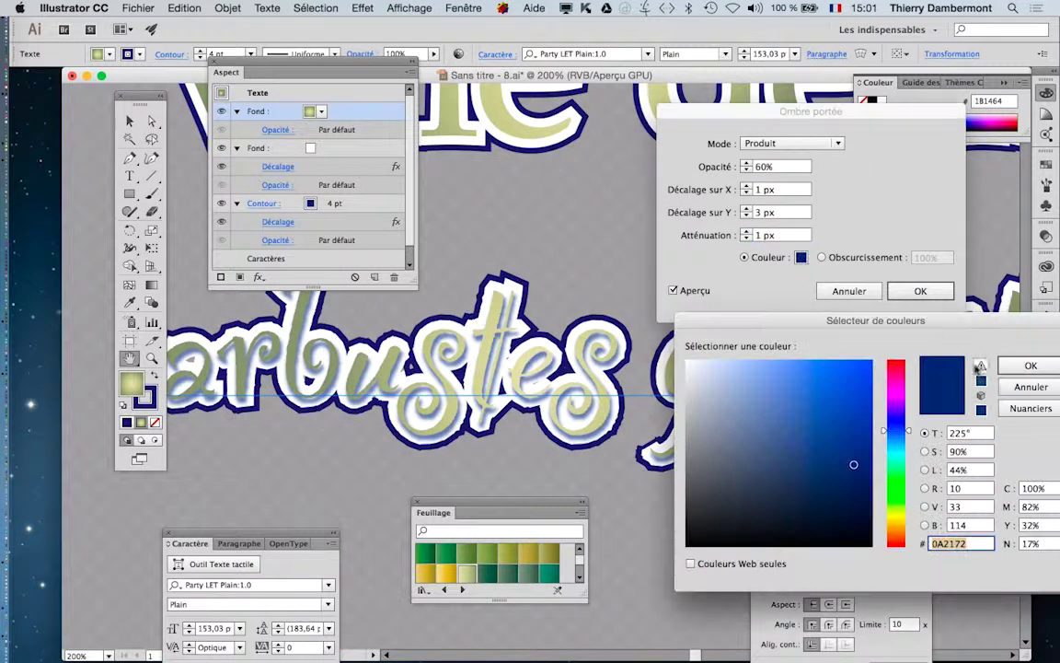
pyautogui.click(858, 501)
pyautogui.press('Return')
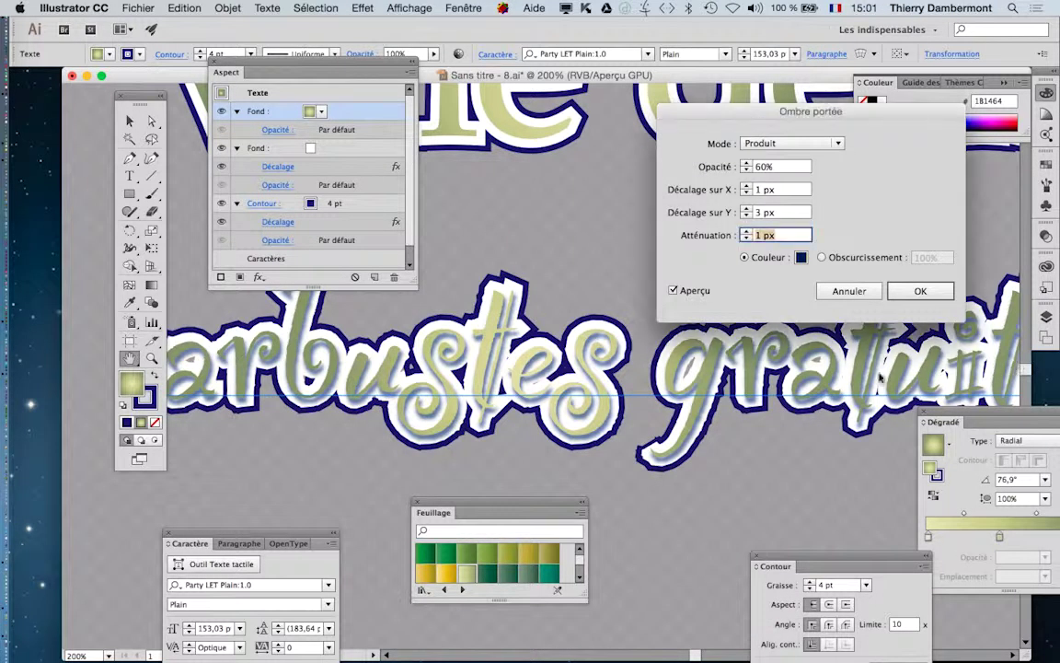
pyautogui.click(916, 293)
pyautogui.press('super+minus')
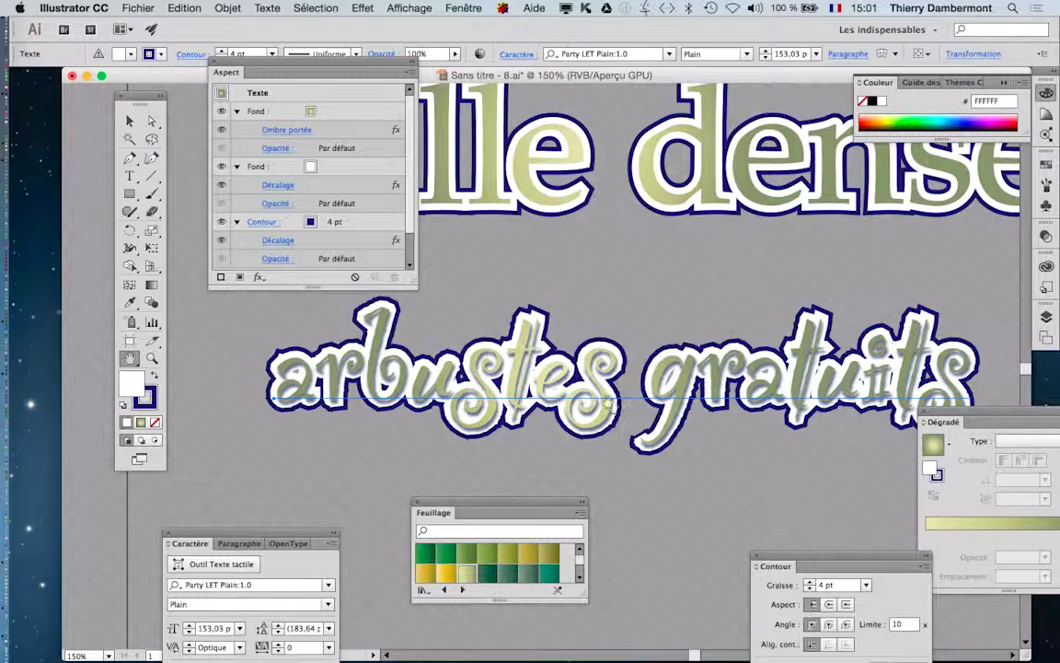
# Inspect the 'ville dense' text, then select 'arbustes gratuits'.
pyautogui.click(129, 121)
pyautogui.click(422, 204)
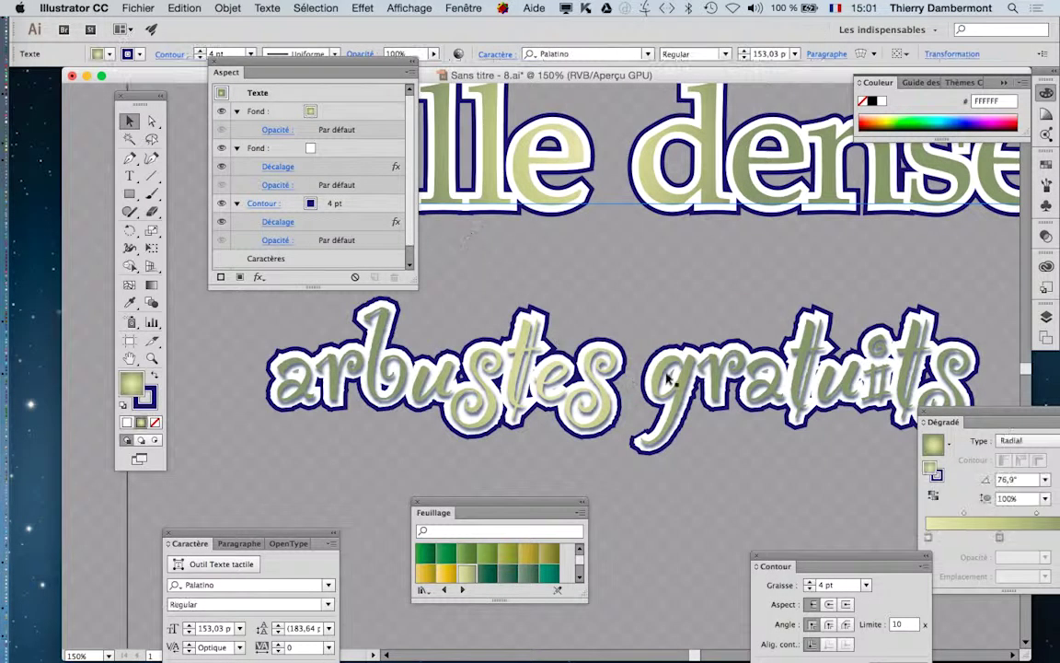
pyautogui.press('super+minus')
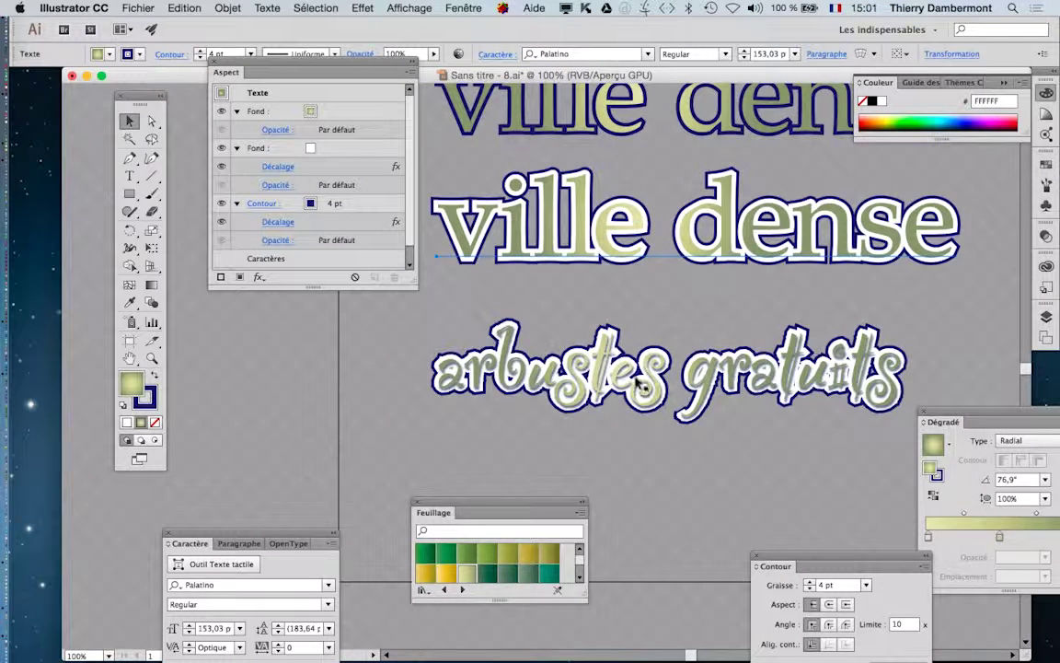
pyautogui.press('super+plus')
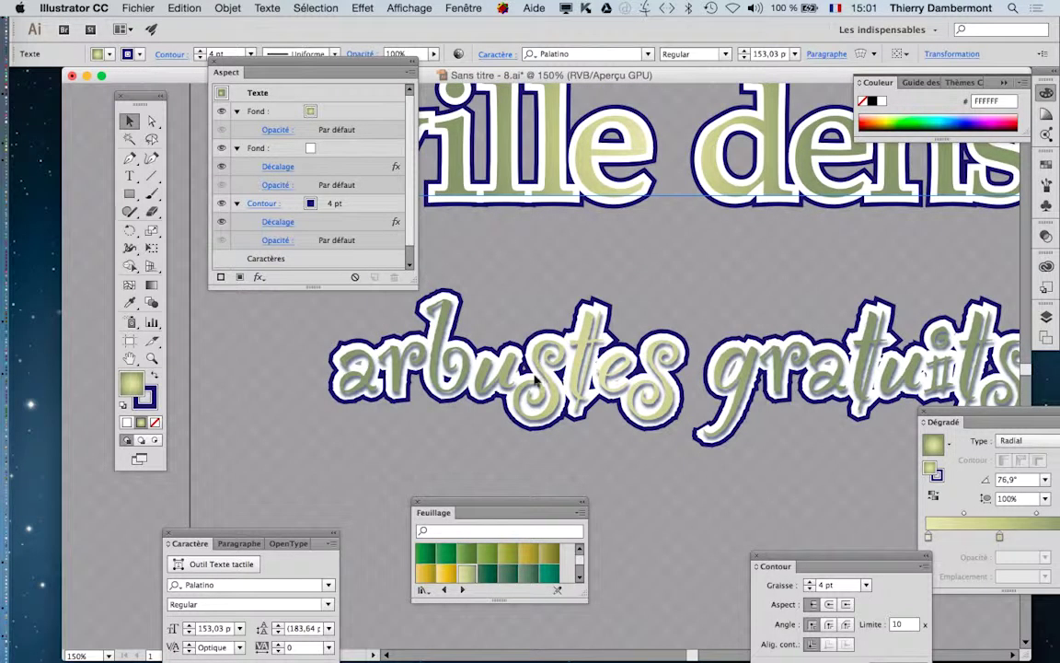
pyautogui.click(485, 342)
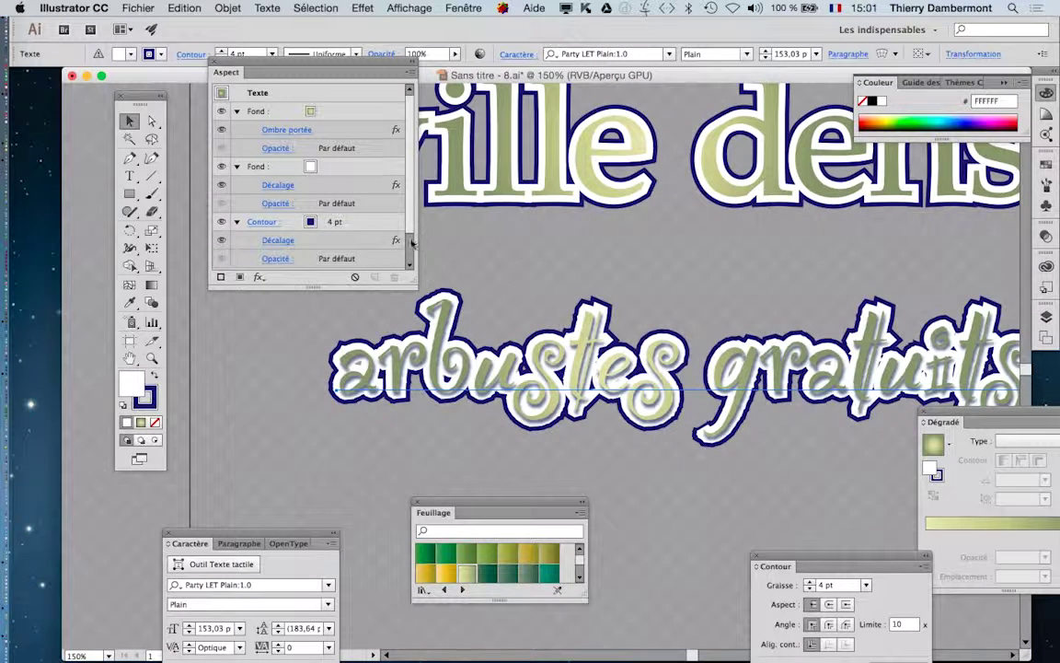
# Try outer outline weights between 1 and 3 pt.
pyautogui.click(329, 224)
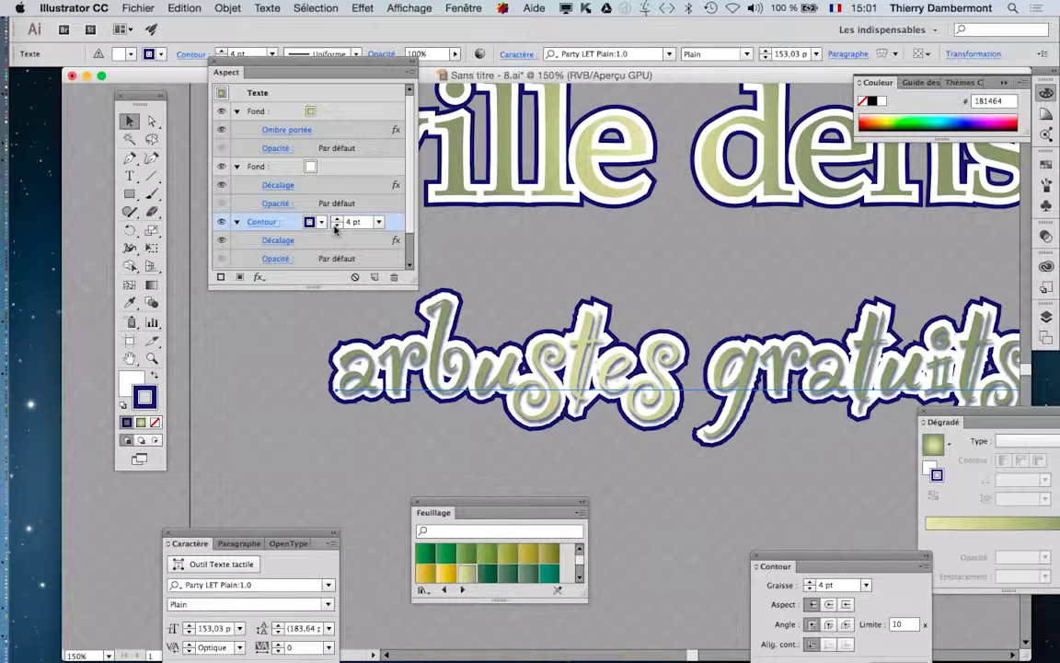
pyautogui.click(336, 226)
pyautogui.click(337, 226)
pyautogui.click(337, 227)
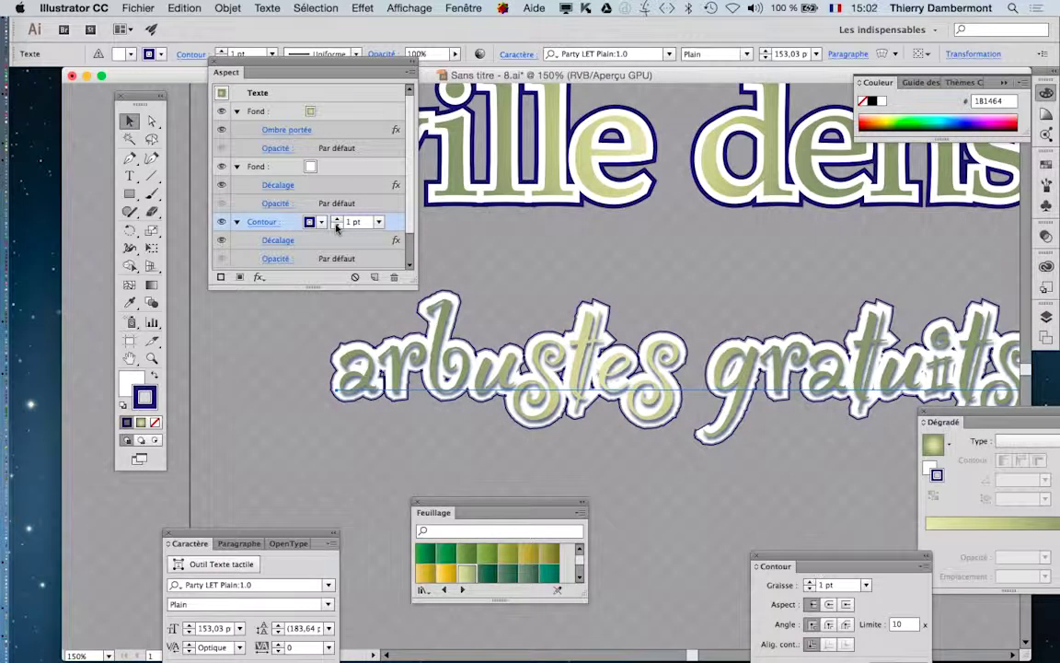
pyautogui.click(337, 220)
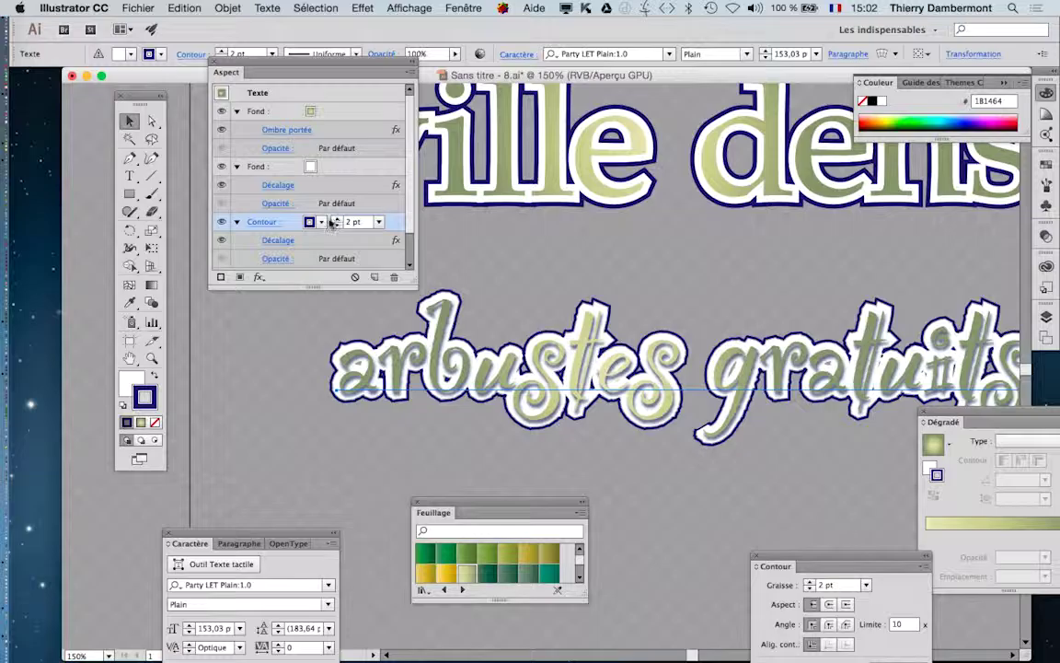
# Set the outline colour to brownish grey 998675 with a 3 pt weight.
pyautogui.click(322, 223)
pyautogui.click(234, 291)
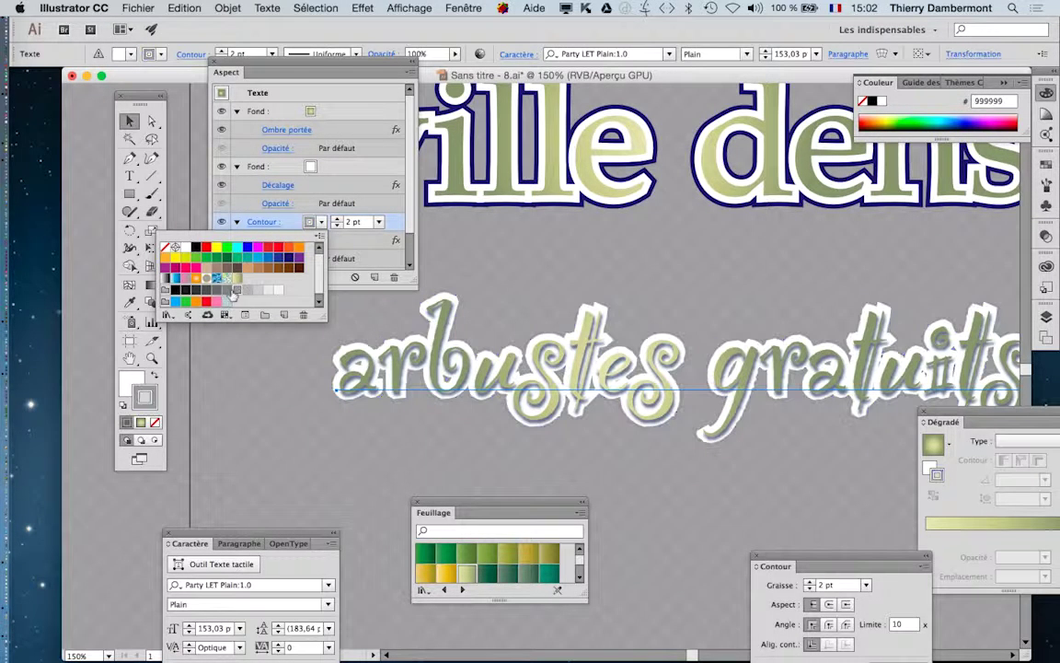
pyautogui.click(206, 277)
pyautogui.click(210, 276)
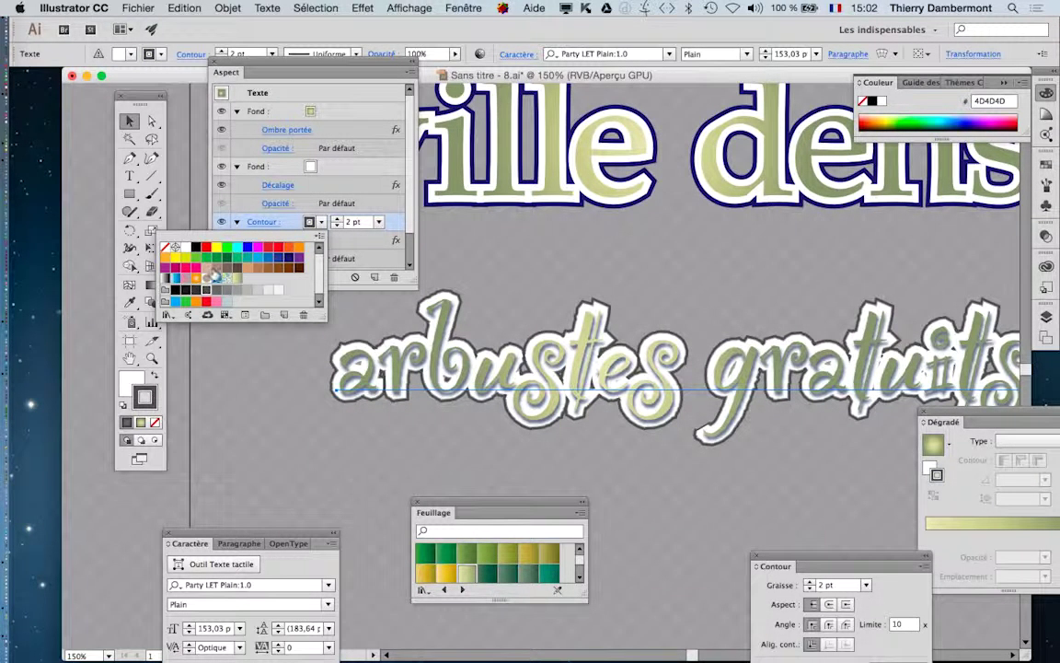
pyautogui.click(185, 247)
pyautogui.click(195, 257)
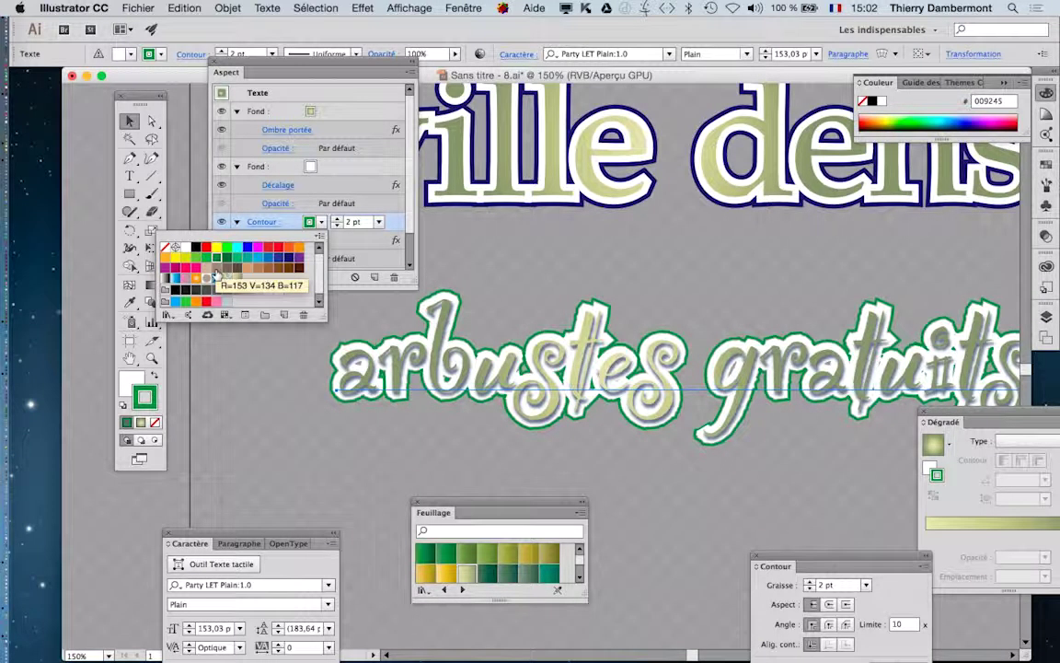
pyautogui.click(215, 275)
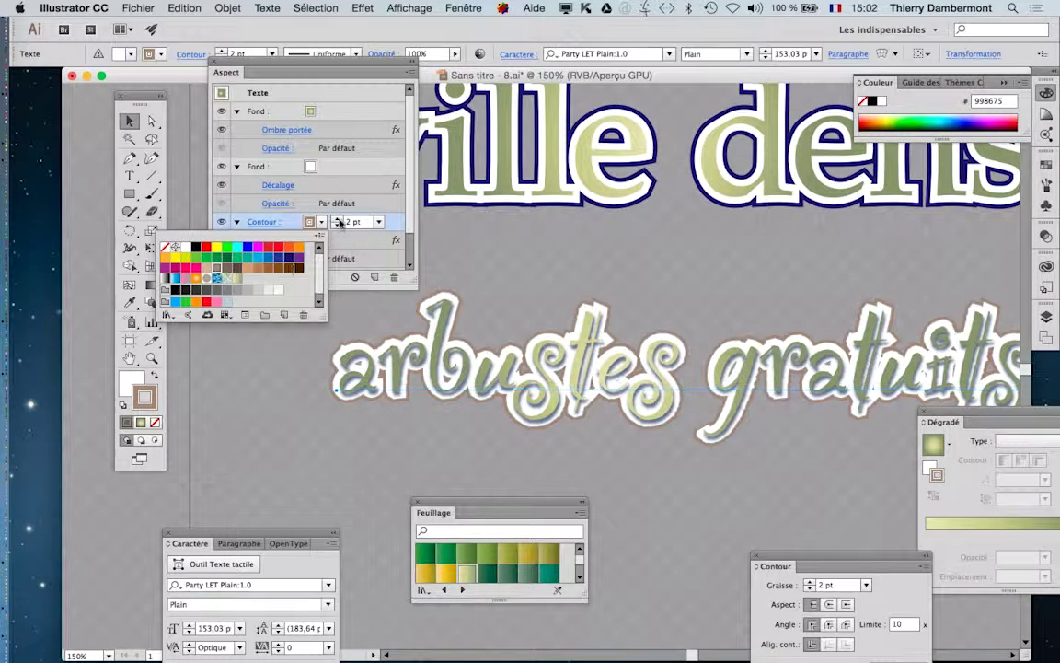
pyautogui.click(339, 222)
pyautogui.click(338, 219)
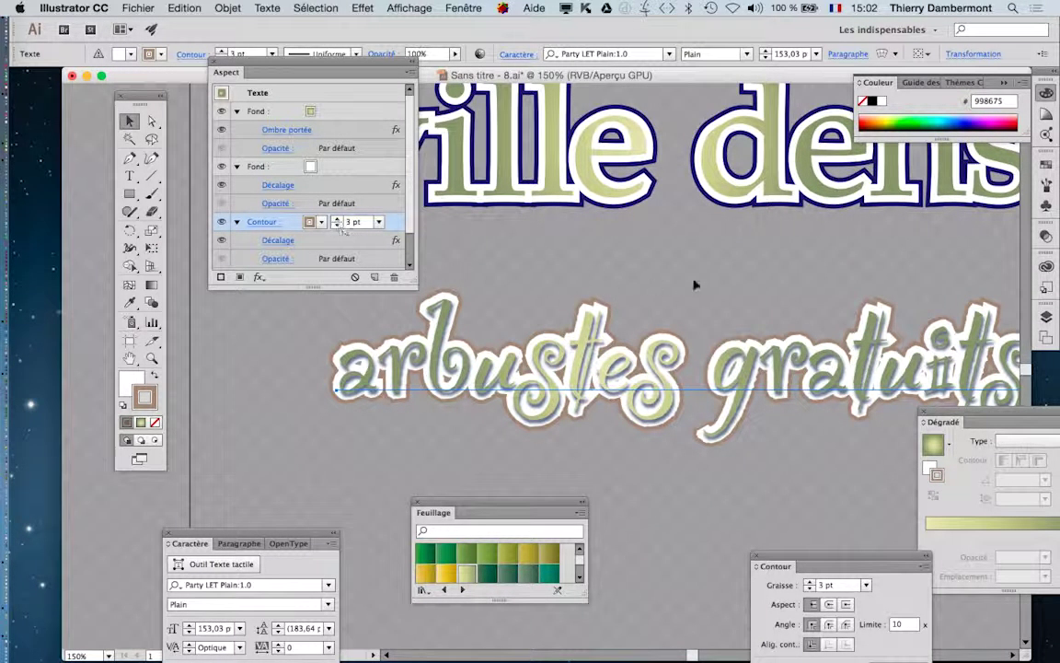
pyautogui.click(322, 112)
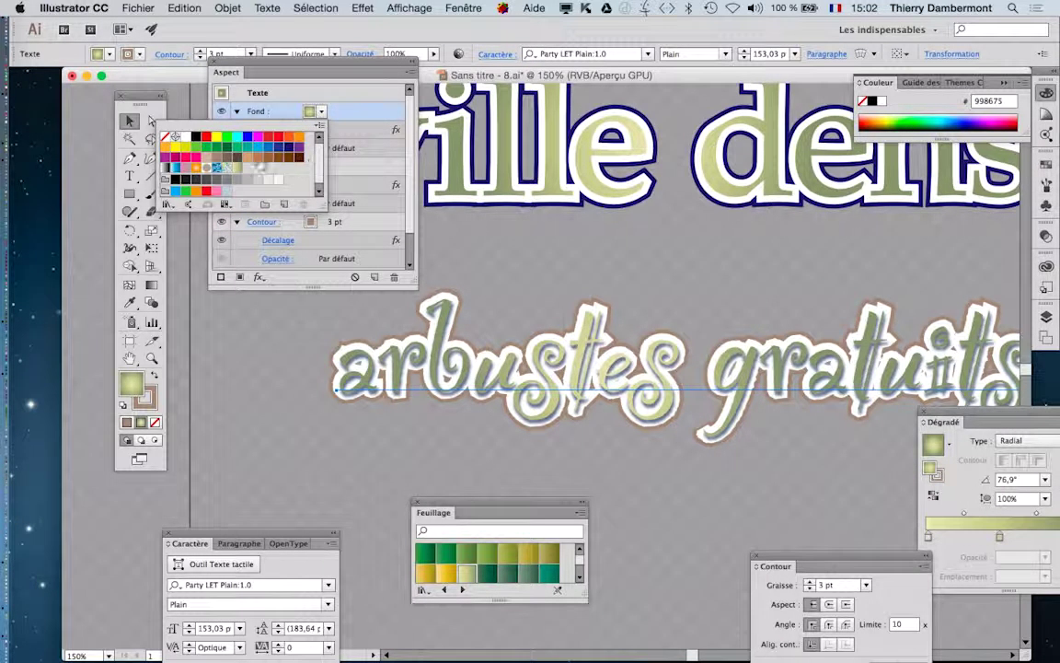
# Enlarge the Feuillage swatch collection and fill the text with a green Feuillage gradient.
pyautogui.click(167, 204)
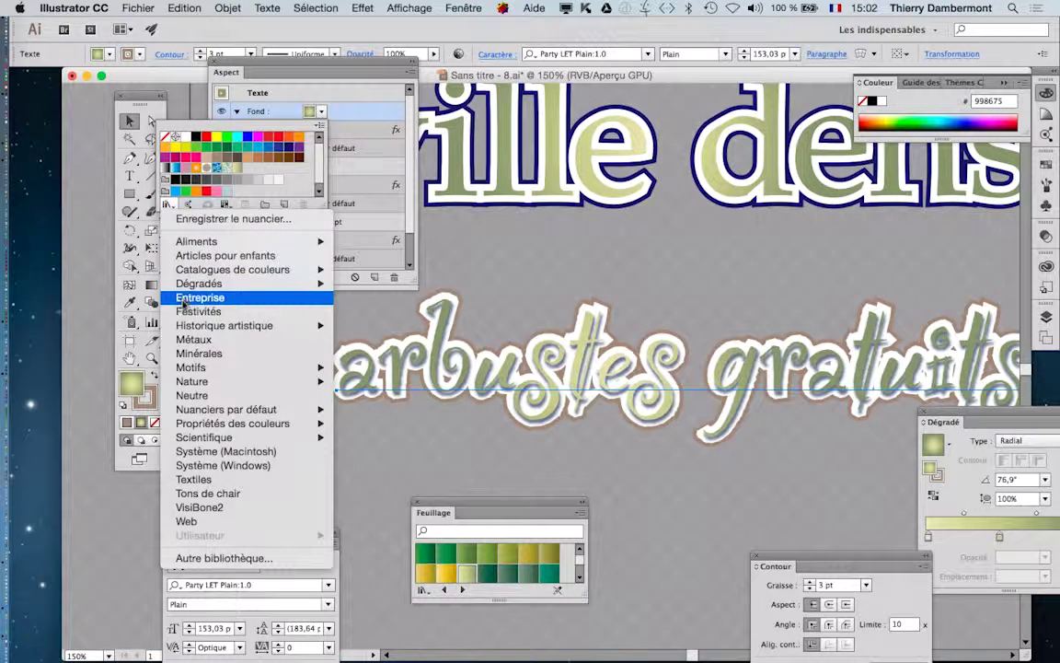
pyautogui.moveTo(198, 284)
pyautogui.click(496, 455)
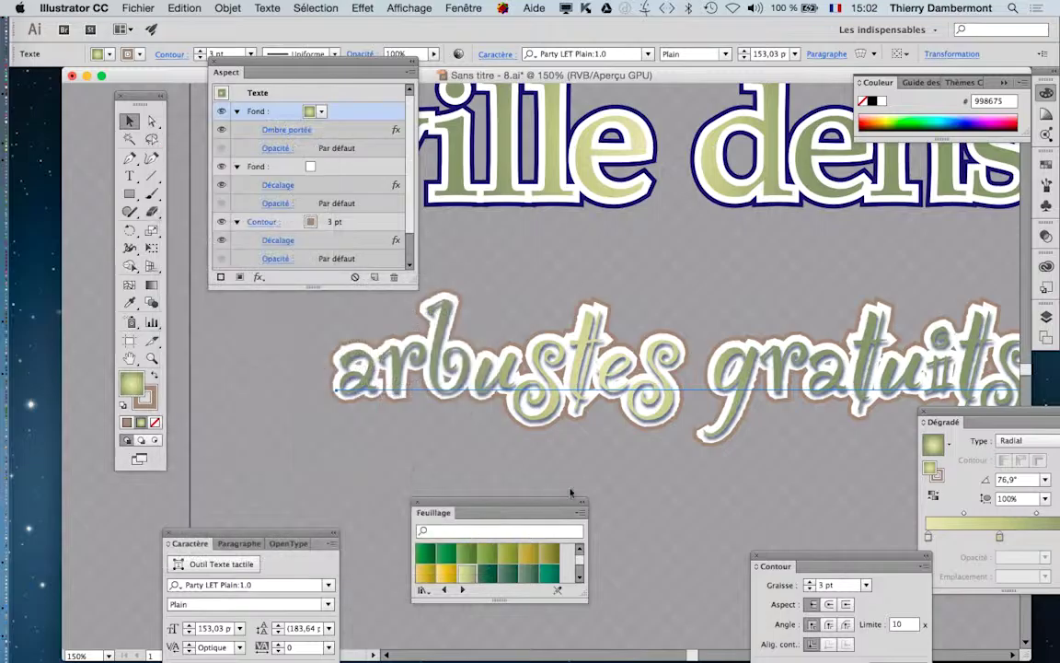
pyautogui.moveTo(556, 504); pyautogui.dragTo(740, 109)
pyautogui.moveTo(763, 198); pyautogui.dragTo(798, 297)
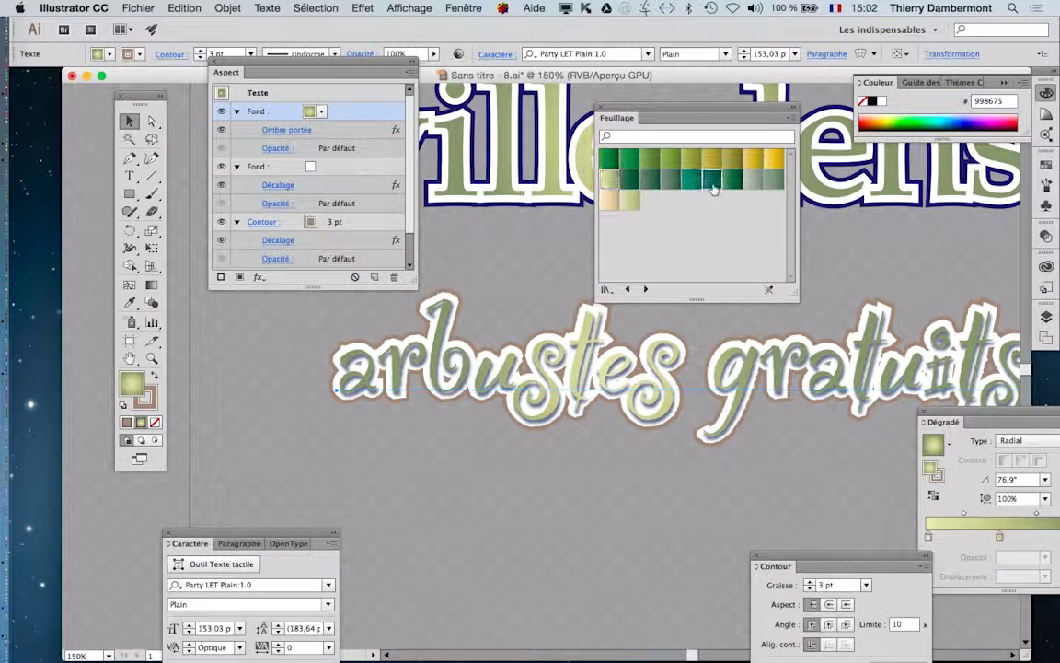
pyautogui.click(710, 180)
pyautogui.click(691, 181)
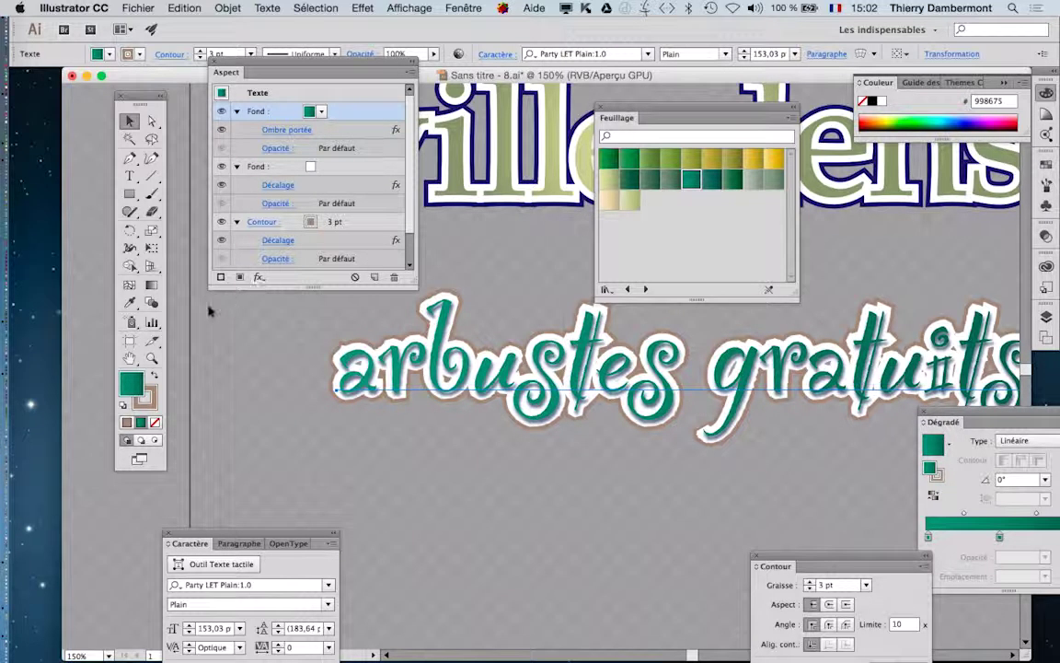
# Angle the gradient across the text at 72.2° and hide the transparency checkerboard.
pyautogui.click(152, 286)
pyautogui.moveTo(710, 440); pyautogui.dragTo(734, 366)
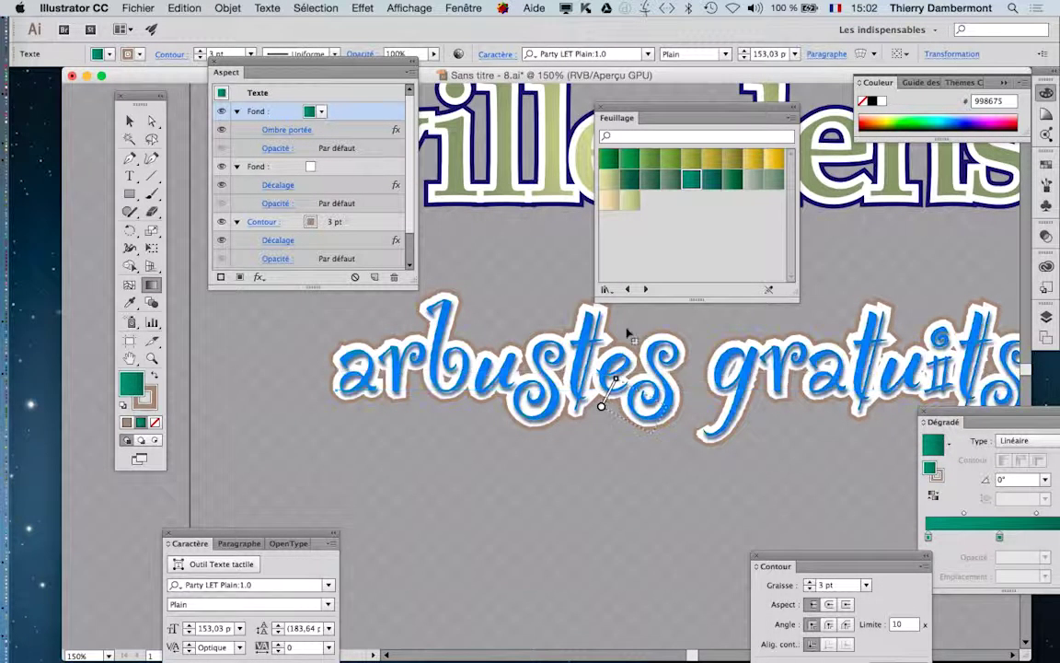
pyautogui.click(129, 120)
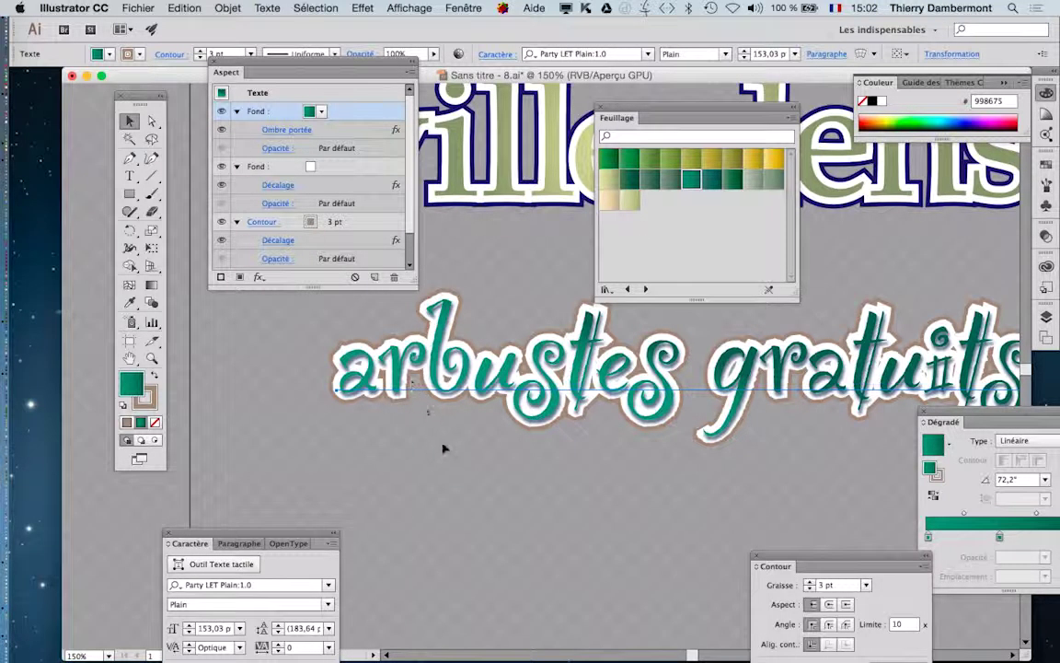
pyautogui.click(403, 8)
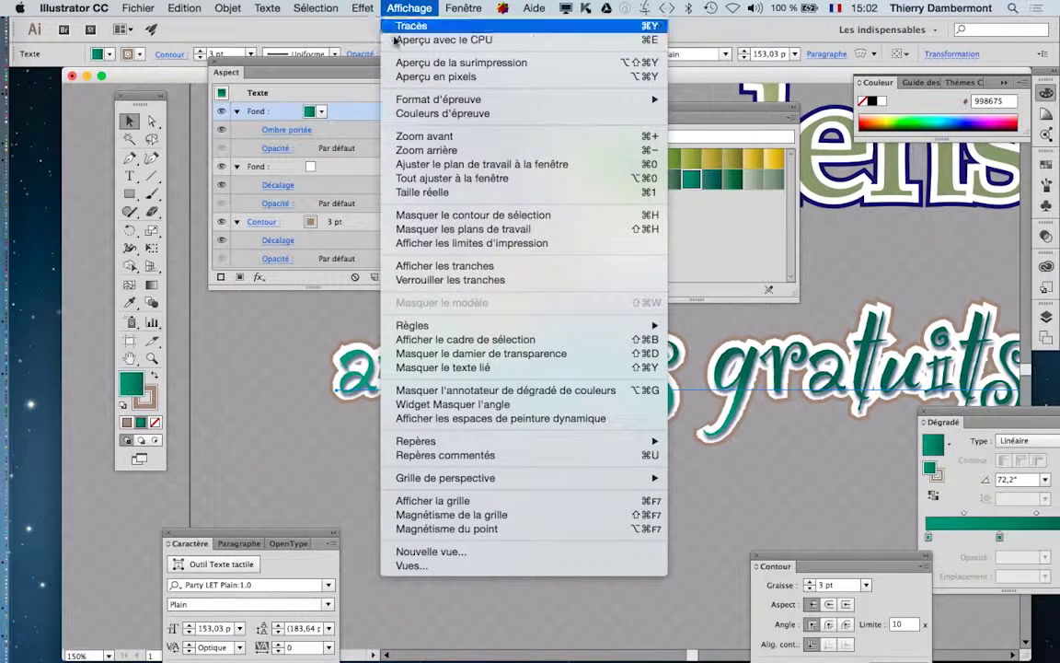